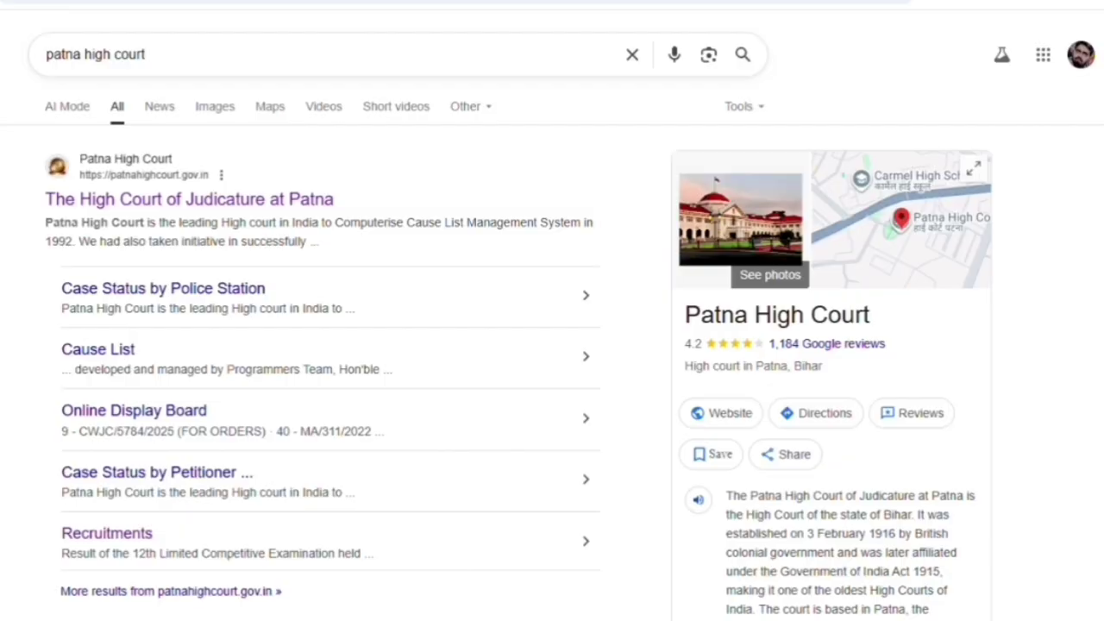
# Open the Stenographer Recruitment Examination 2025 apply link from the Patna High Court Recruitments page.
pyautogui.click(117, 533)
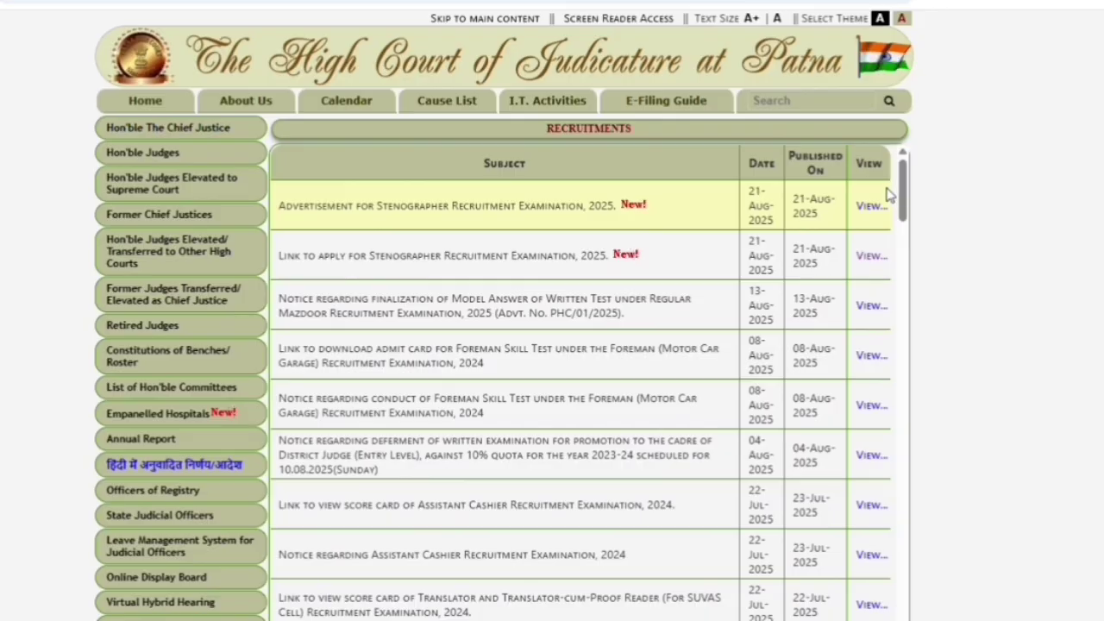
pyautogui.click(872, 257)
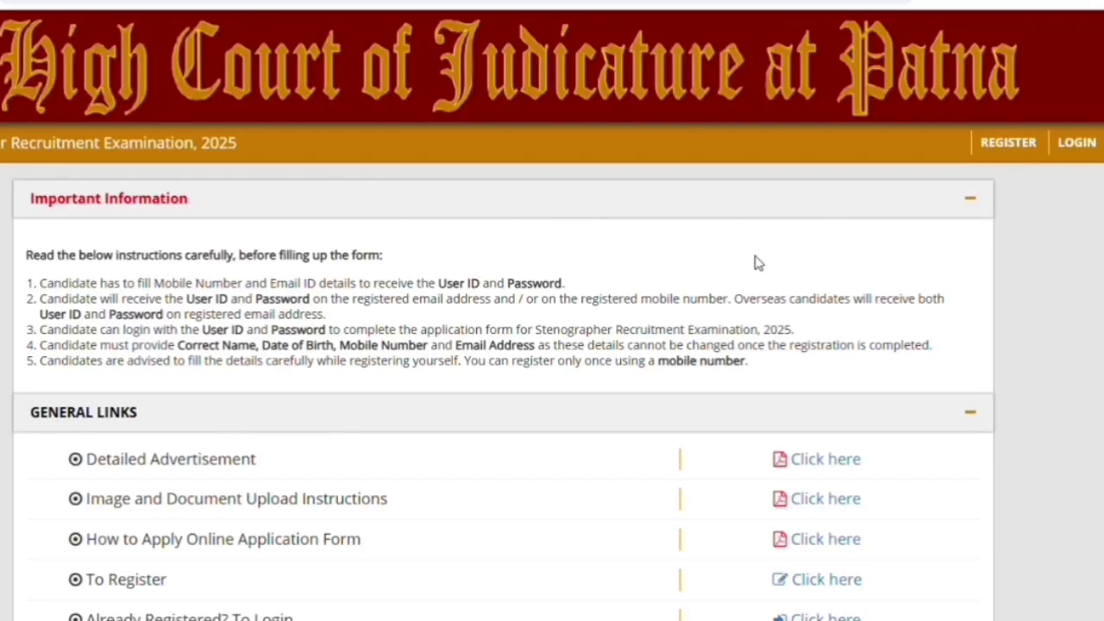
pyautogui.scroll(-2, 758, 429)
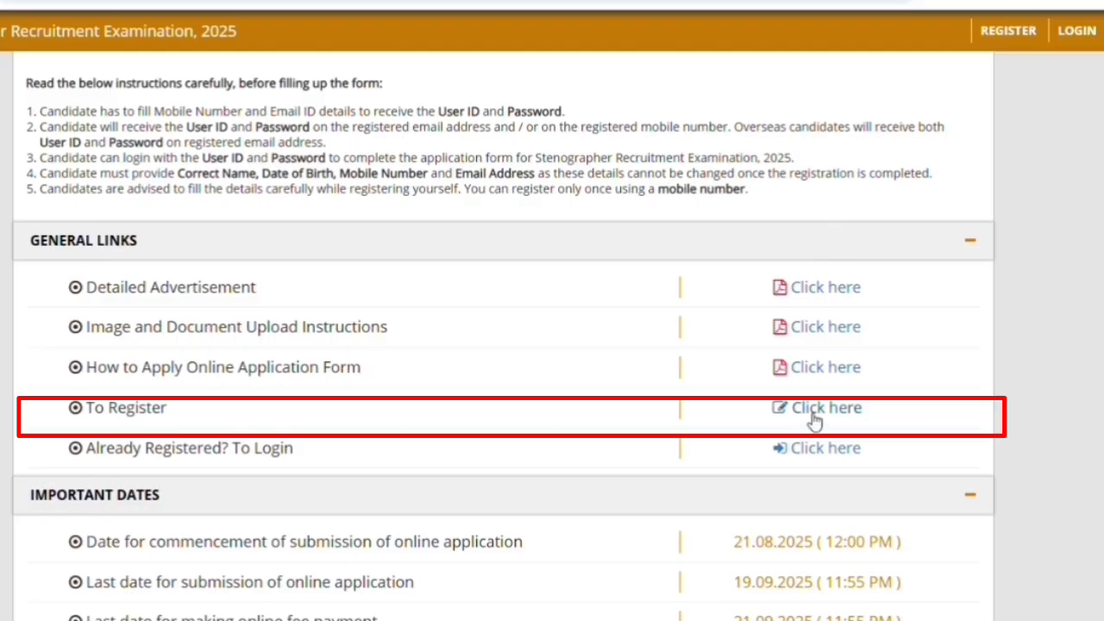
# Open the new candidate registration form, enter the first and last names, and answer No to name change.
pyautogui.click(811, 410)
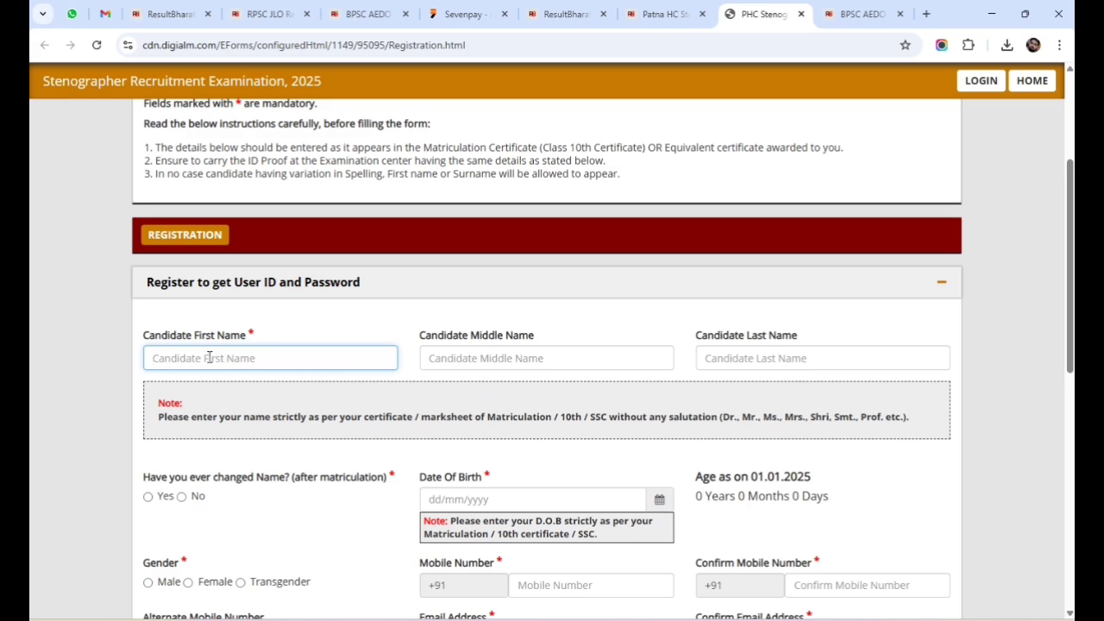
pyautogui.write('S')
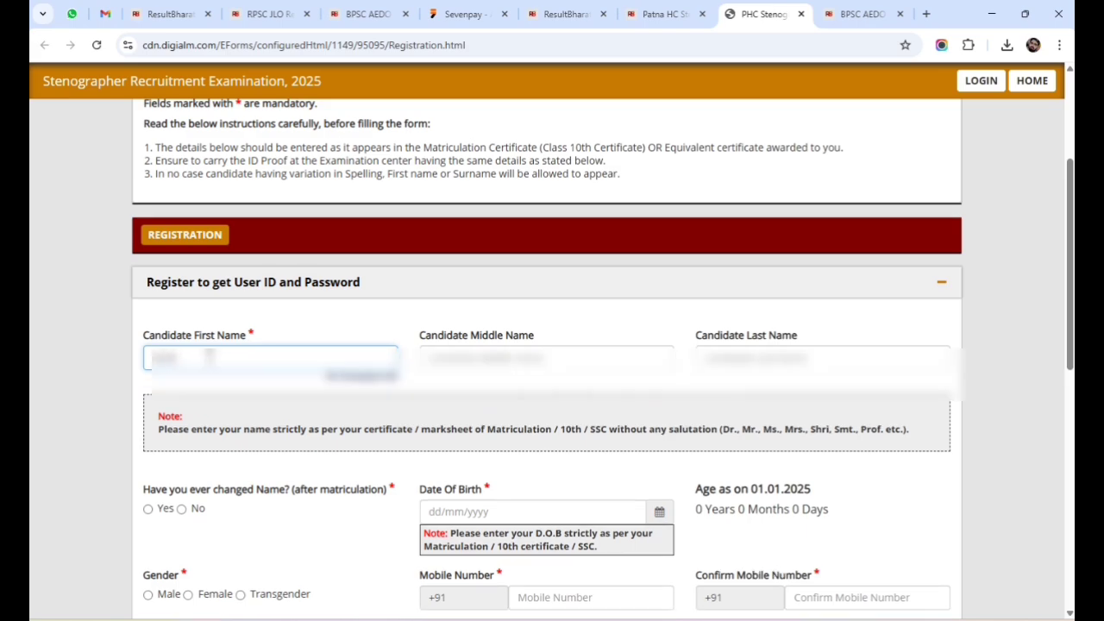
pyautogui.click(794, 358)
pyautogui.write('K')
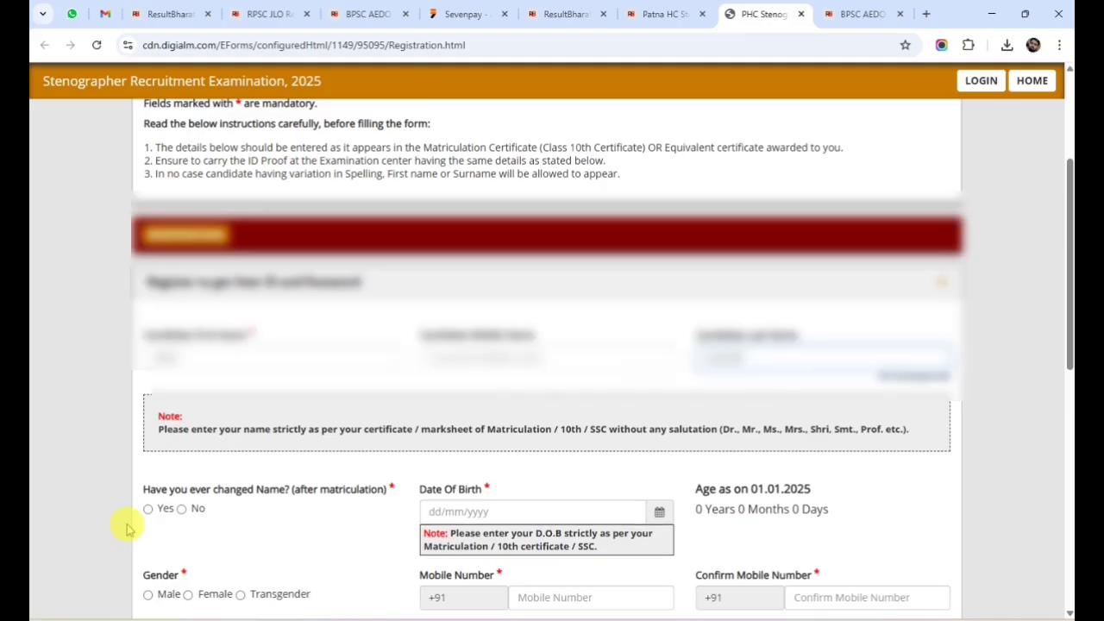
pyautogui.click(181, 496)
pyautogui.scroll(-1, 604, 442)
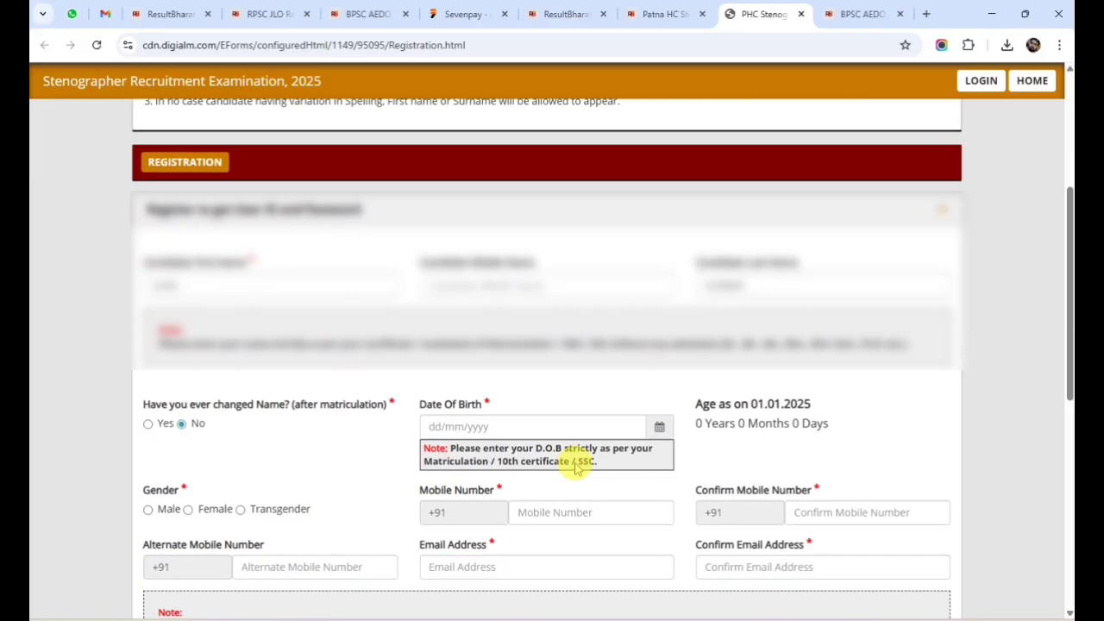
# Pick the candidate's date of birth in February of an earlier year from the calendar.
pyautogui.click(661, 428)
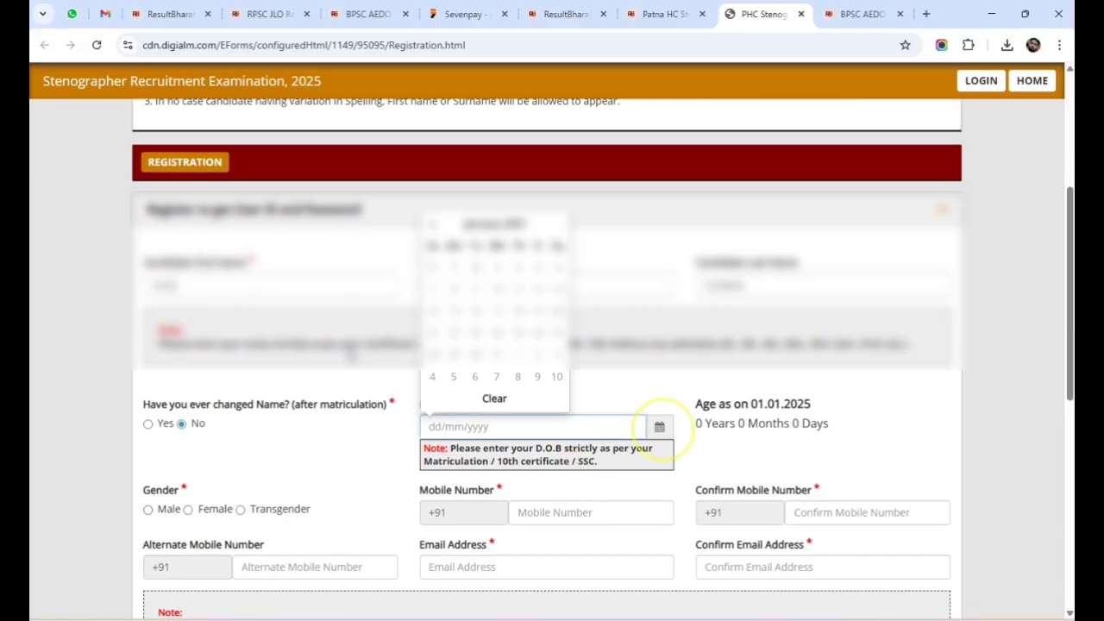
pyautogui.click(510, 229)
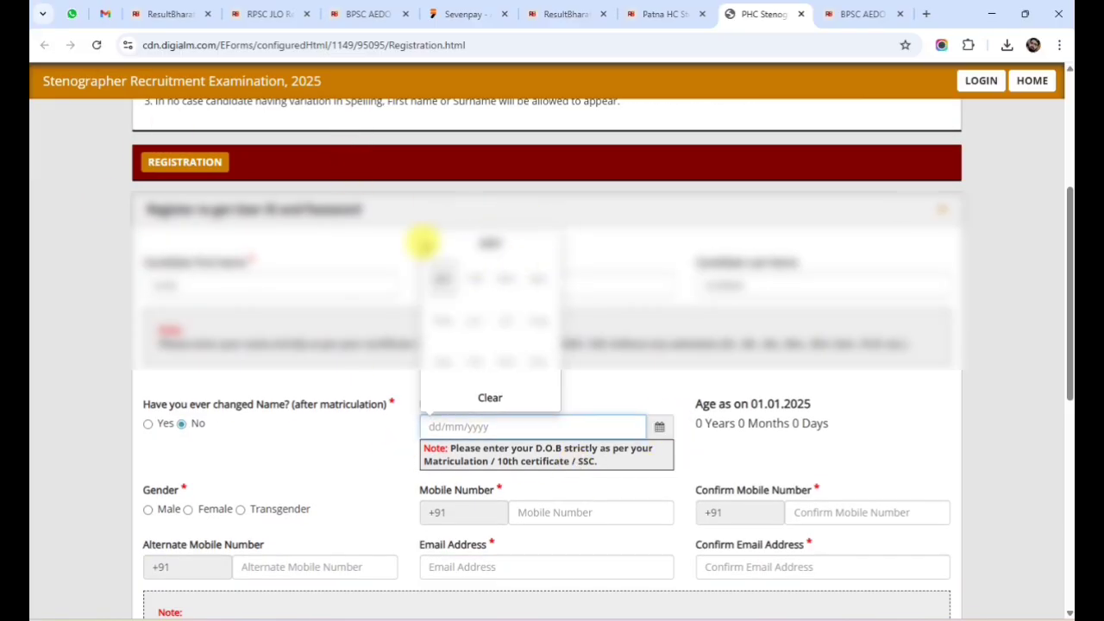
pyautogui.click(429, 246)
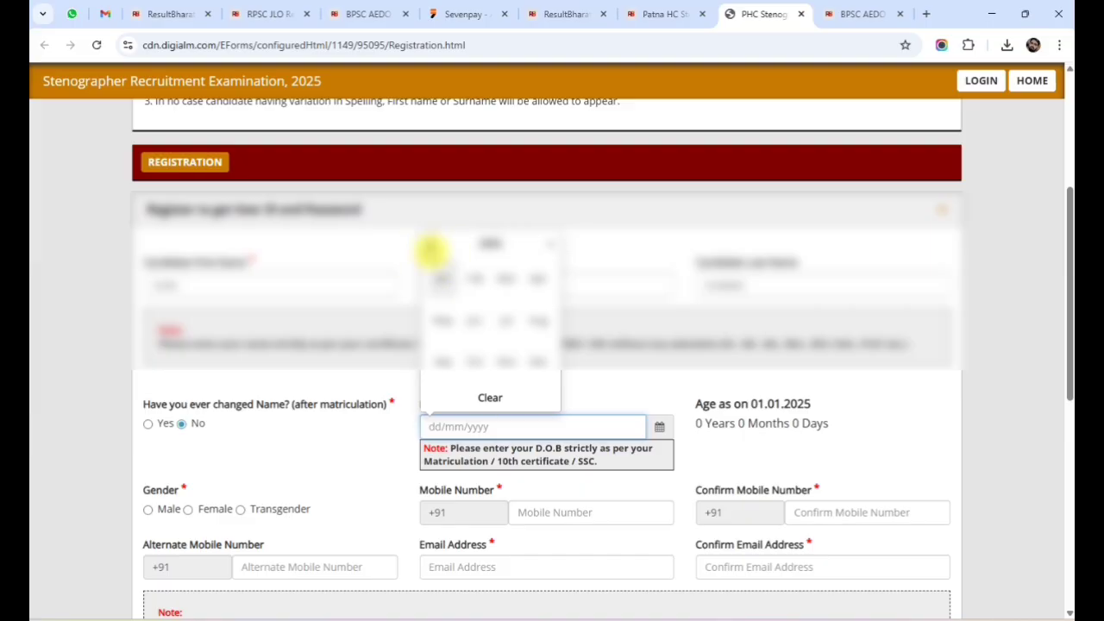
pyautogui.click(477, 281)
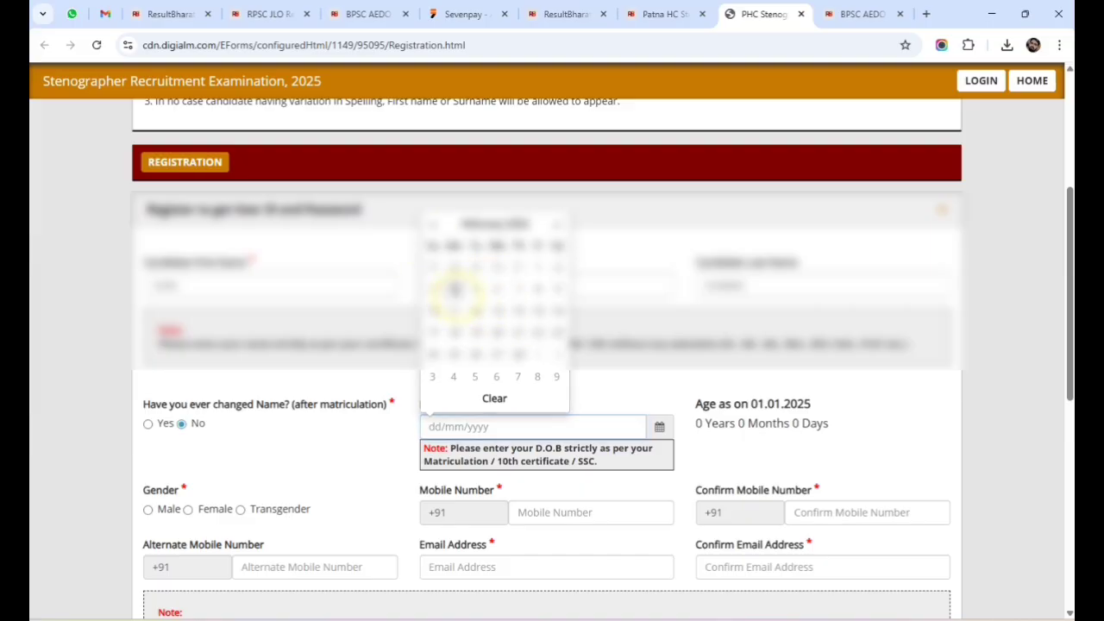
pyautogui.click(453, 289)
pyautogui.scroll(-1, 483, 461)
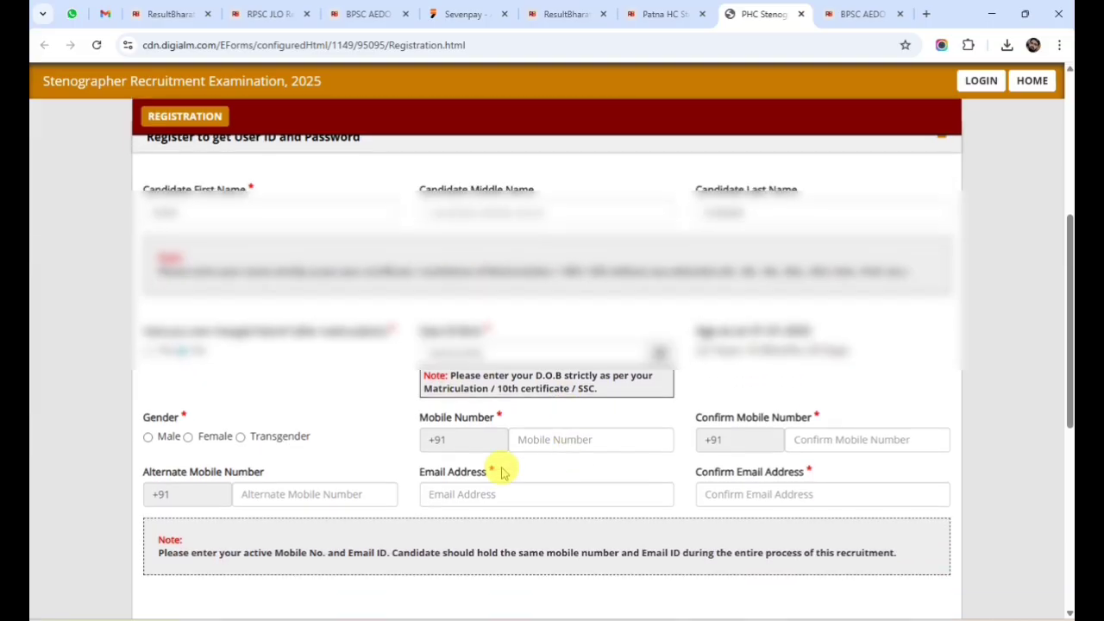
# Select Female as gender and enter the mobile number in both mobile fields.
pyautogui.click(188, 438)
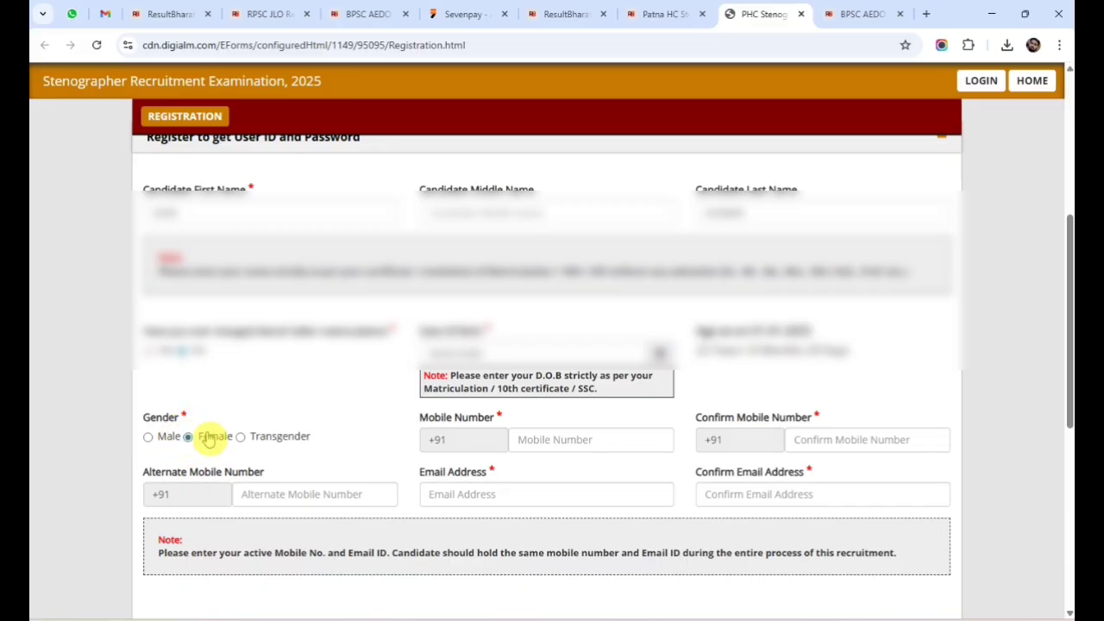
pyautogui.click(562, 441)
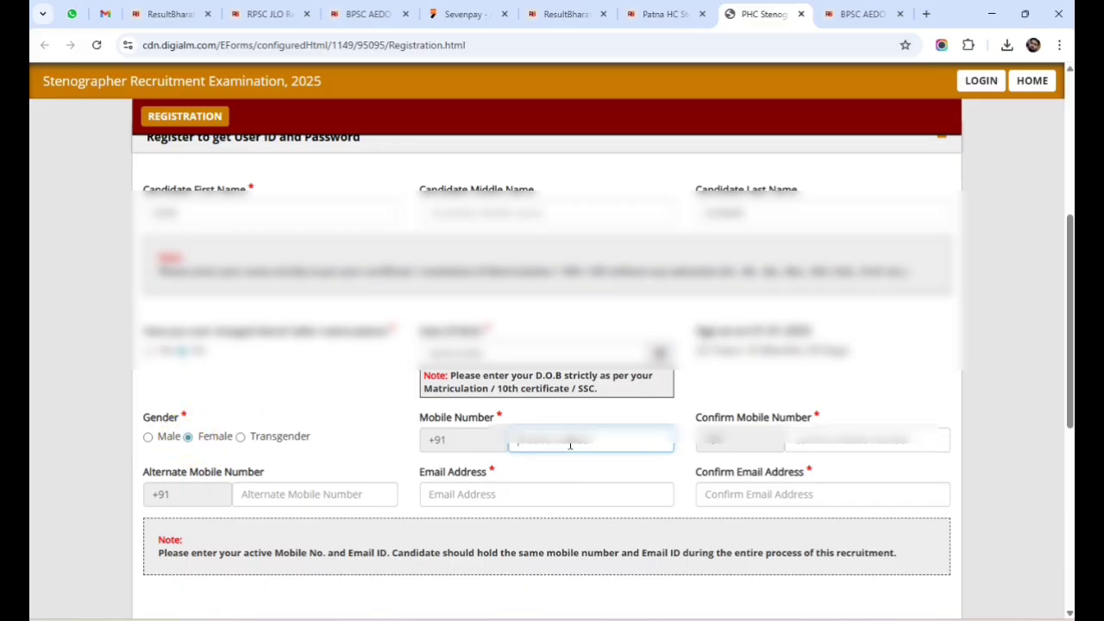
pyautogui.write('9')
pyautogui.click(802, 442)
pyautogui.write('9')
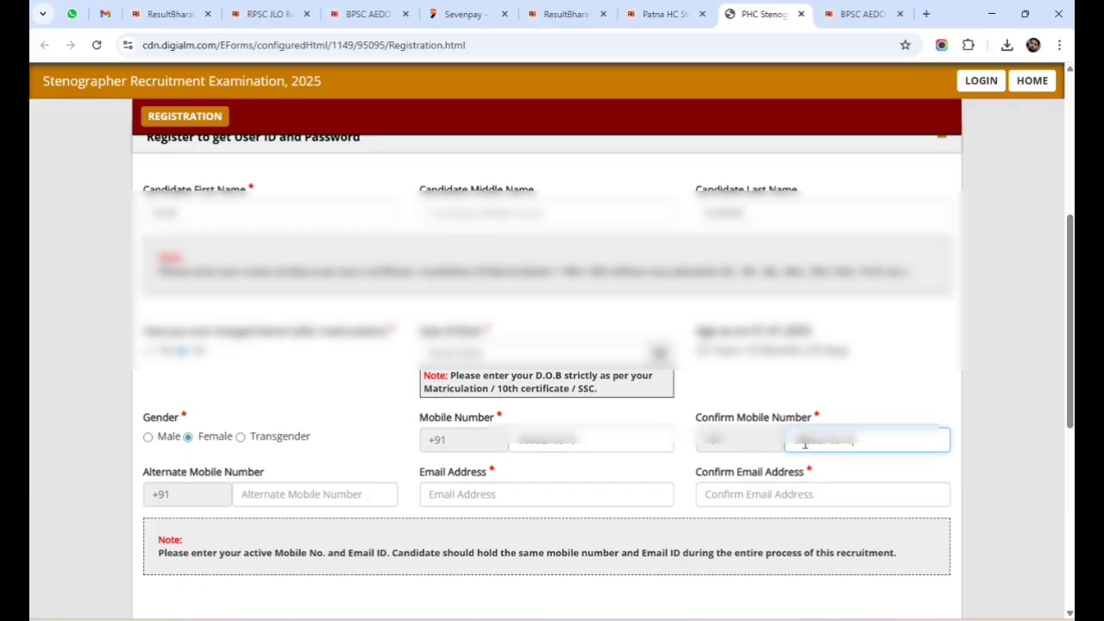
# Enter the email address in both the email and confirm-email fields.
pyautogui.click(501, 488)
pyautogui.write('m')
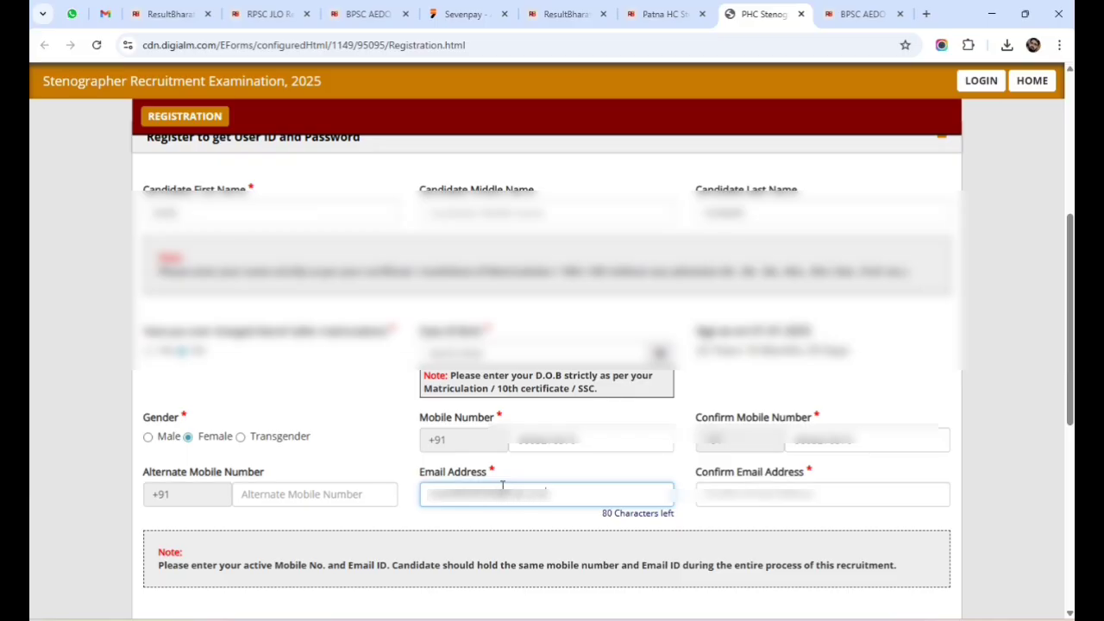
pyautogui.click(722, 493)
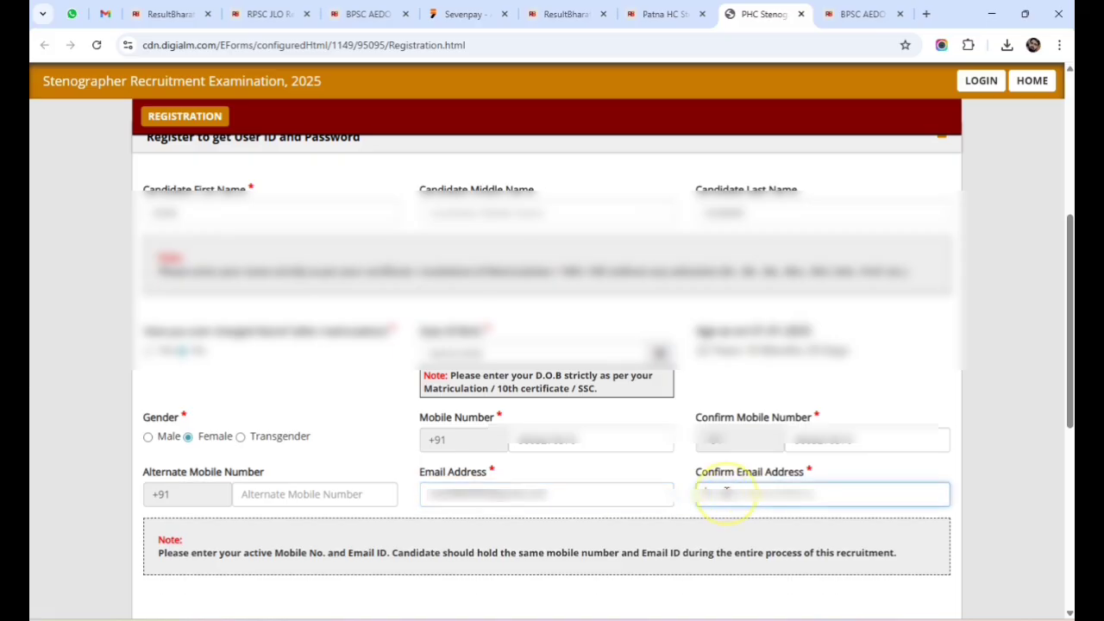
pyautogui.write('abc')
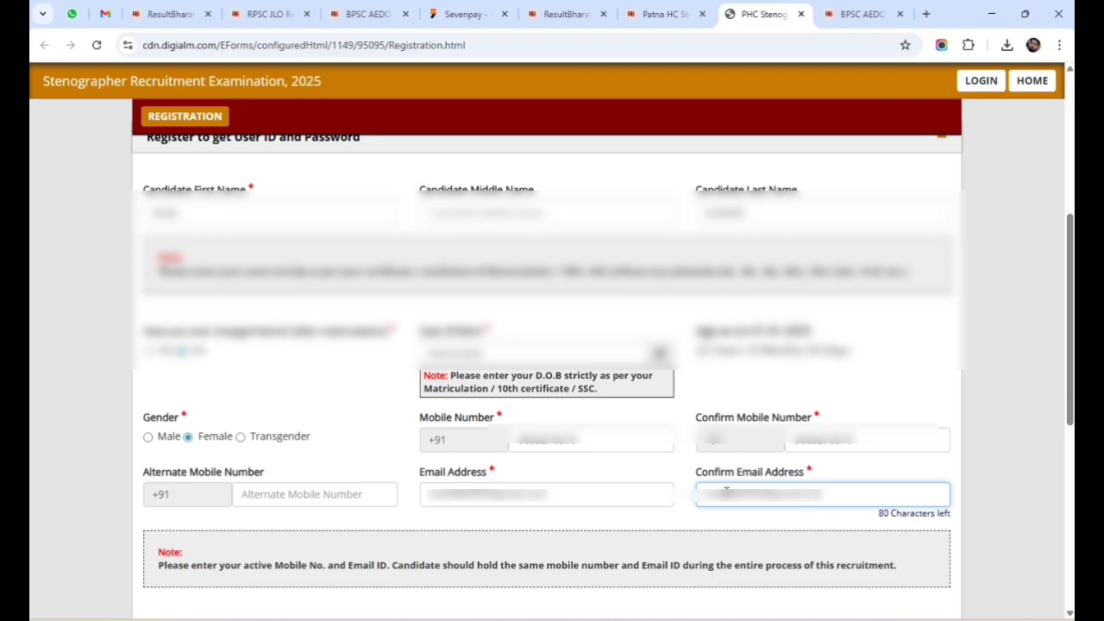
pyautogui.moveTo(1067, 211); pyautogui.dragTo(1068, 358)
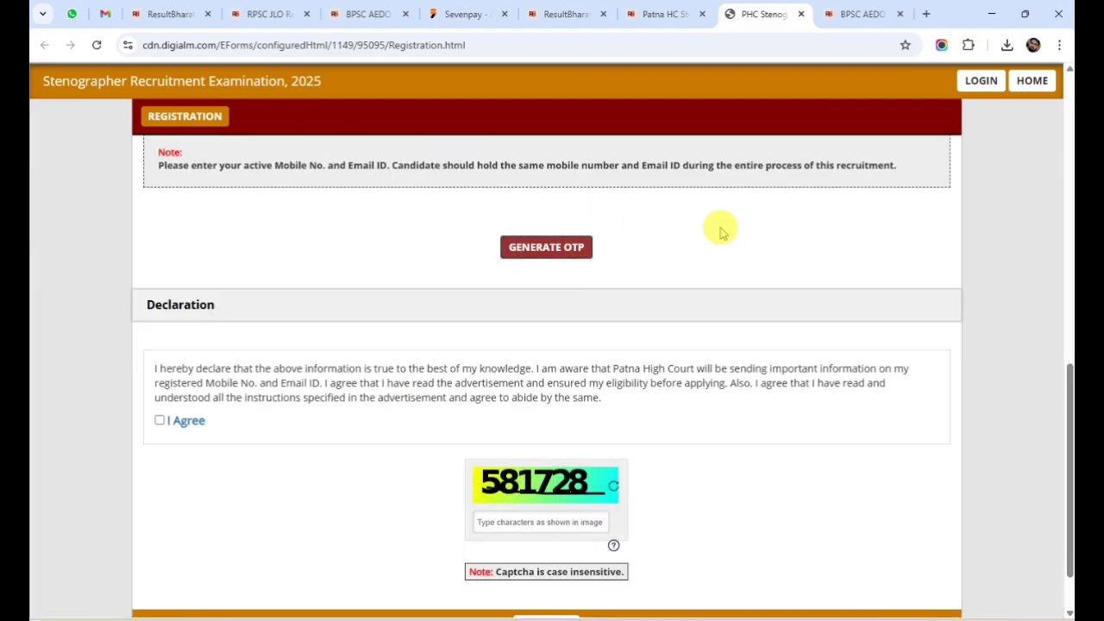
# Request a registration OTP by solving the captcha and dismiss the code-sent message.
pyautogui.click(556, 248)
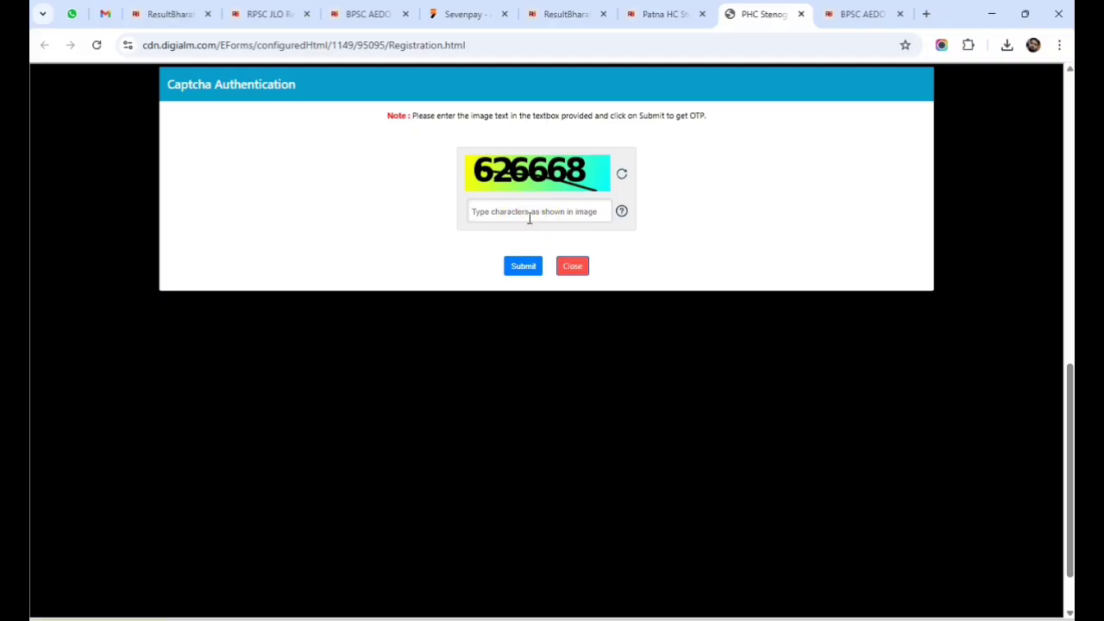
pyautogui.click(530, 218)
pyautogui.write('626668')
pyautogui.click(523, 266)
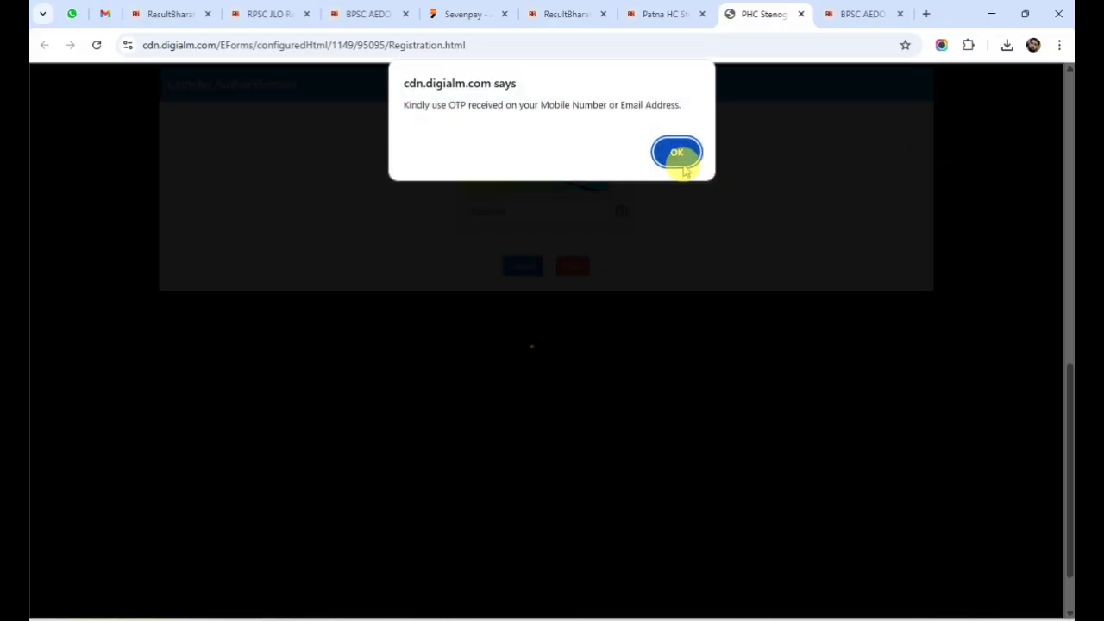
pyautogui.click(681, 164)
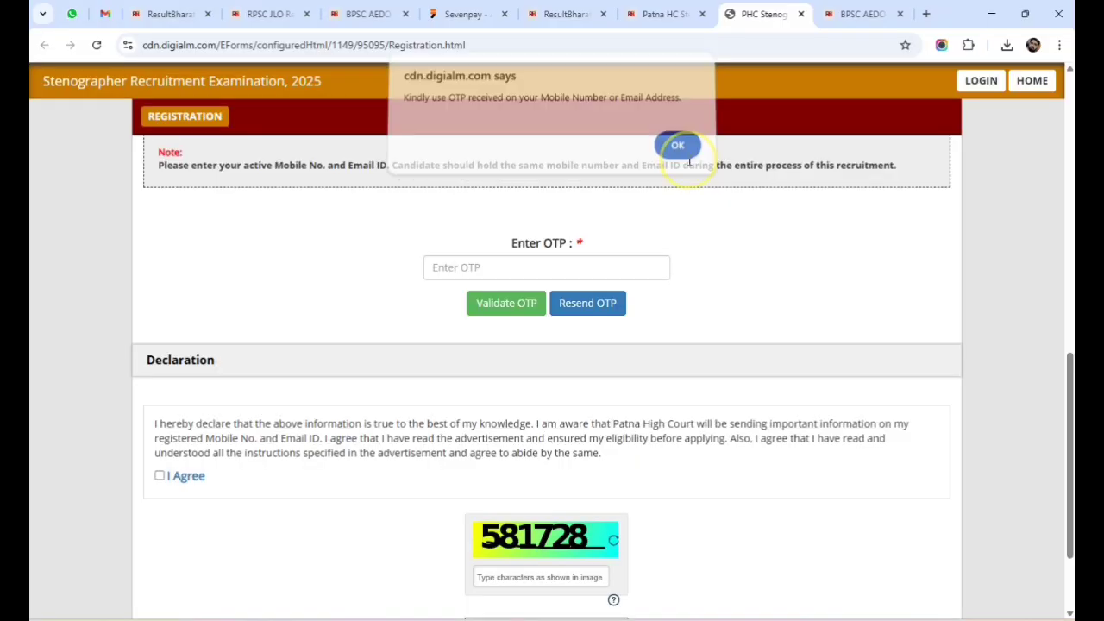
# Enter the received one-time code and validate it successfully.
pyautogui.click(515, 265)
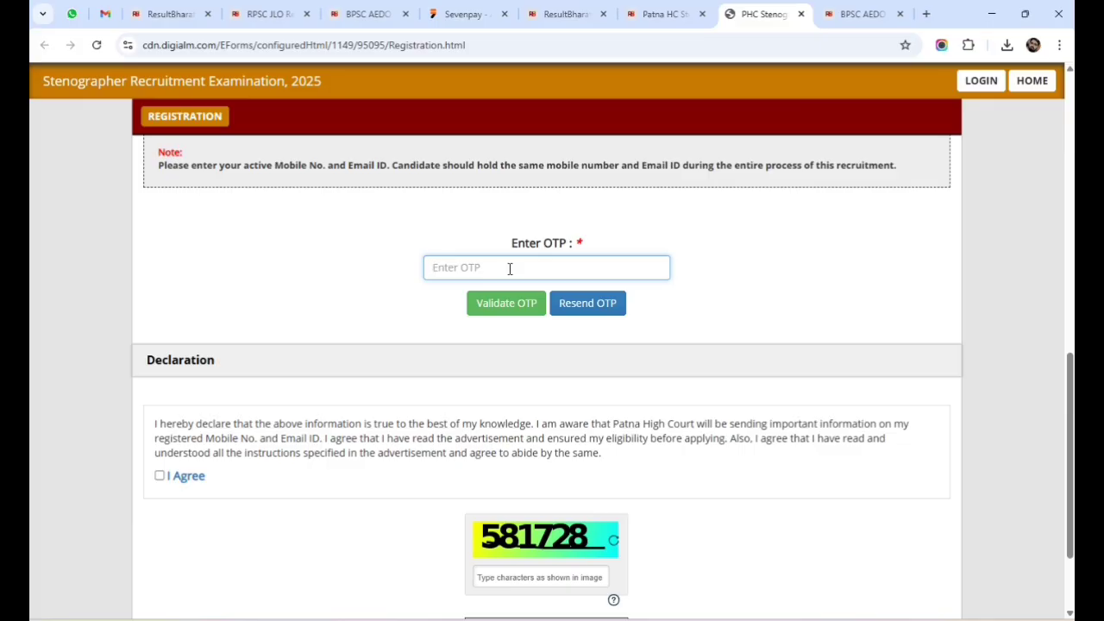
pyautogui.write('1')
pyautogui.click(502, 304)
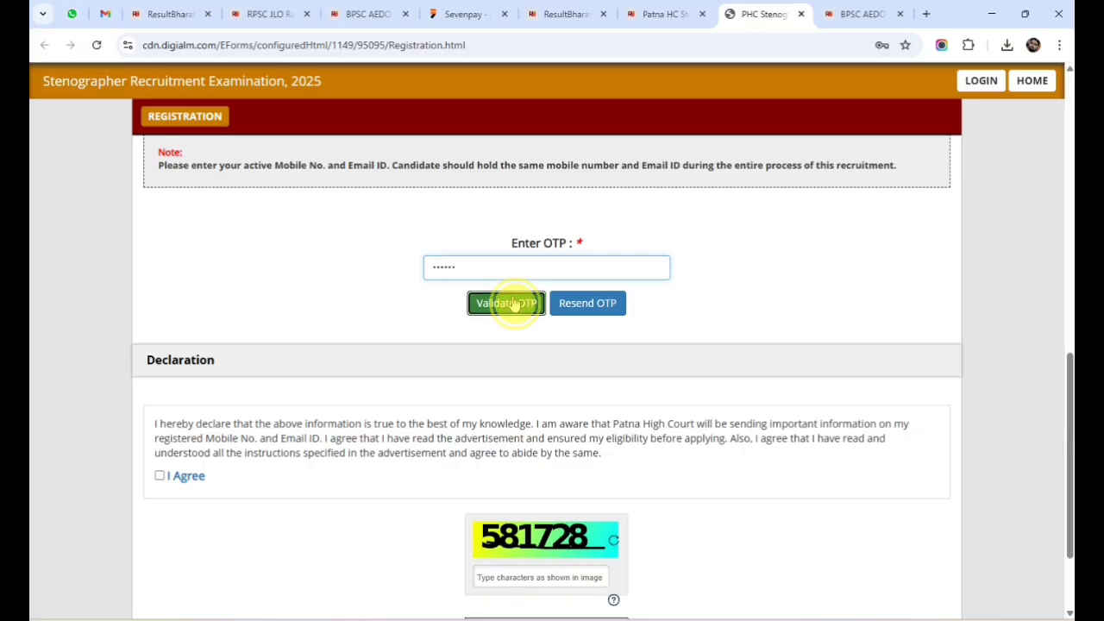
pyautogui.click(681, 138)
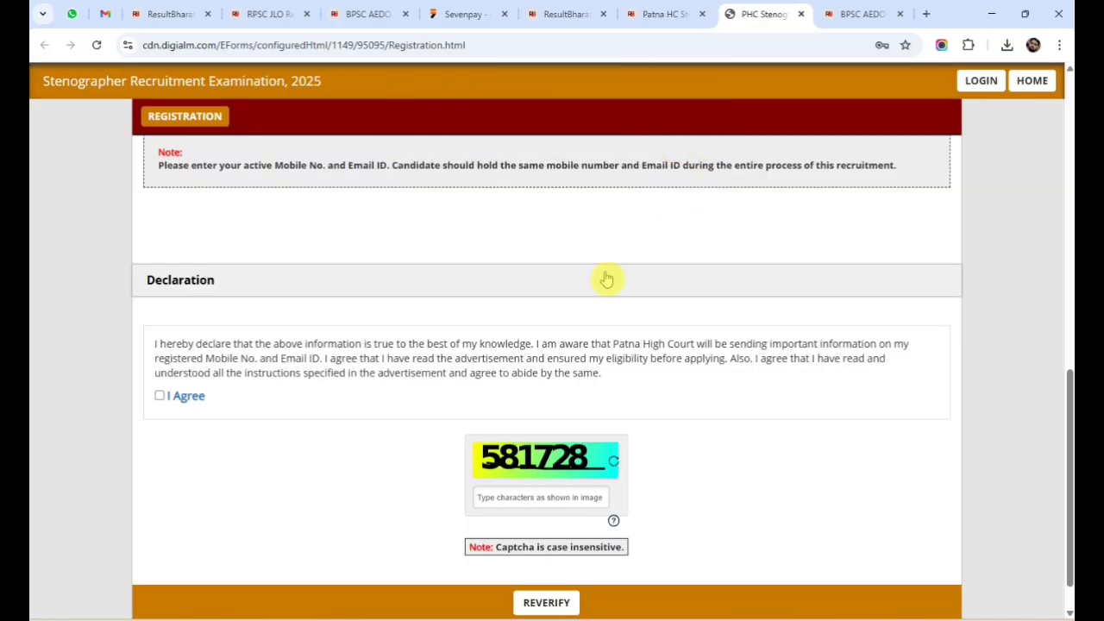
# Accept the declaration, fill in the captcha, and display the entered details for verification.
pyautogui.click(160, 396)
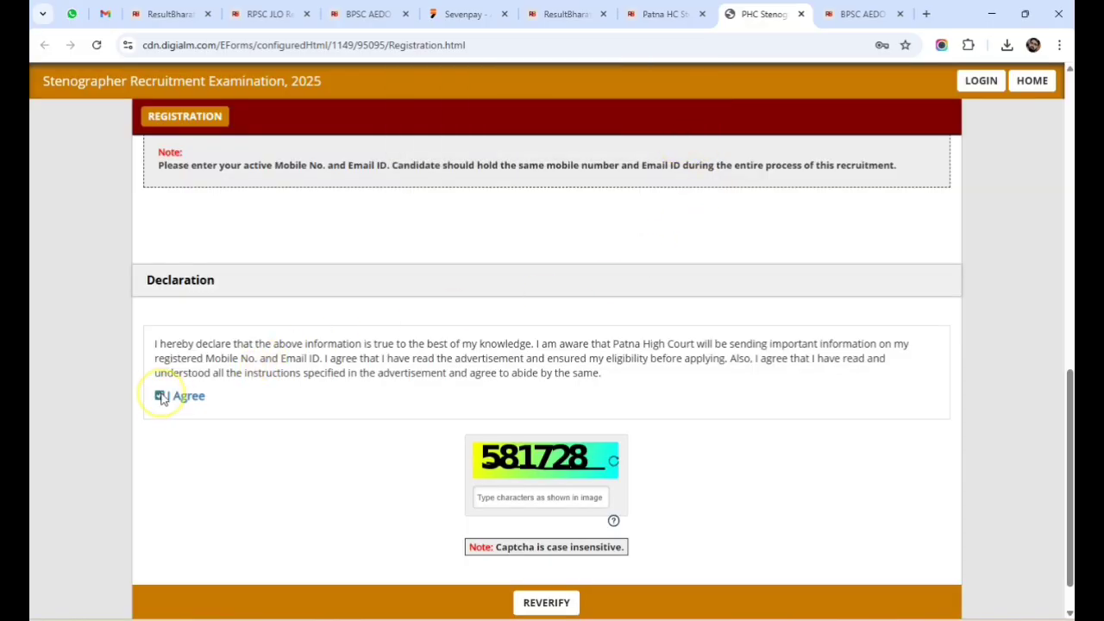
pyautogui.click(523, 498)
pyautogui.write('581728')
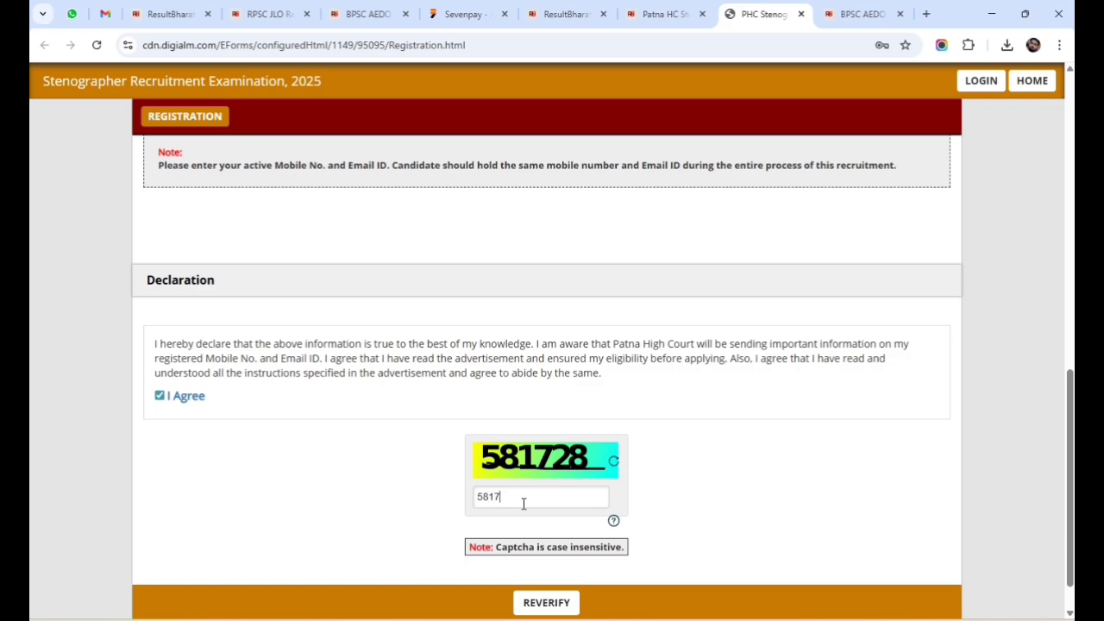
pyautogui.click(535, 602)
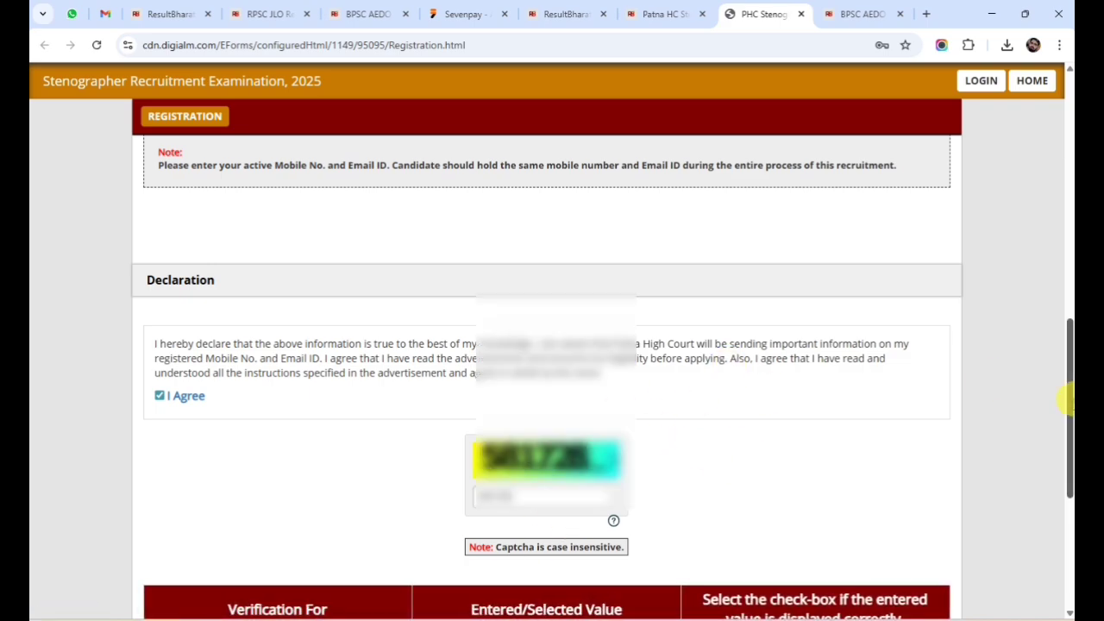
pyautogui.moveTo(1067, 402); pyautogui.dragTo(1068, 510)
# Confirm first name, last name, name change, DOB, gender, mobile and email as correct, then submit.
pyautogui.click(815, 316)
pyautogui.click(814, 338)
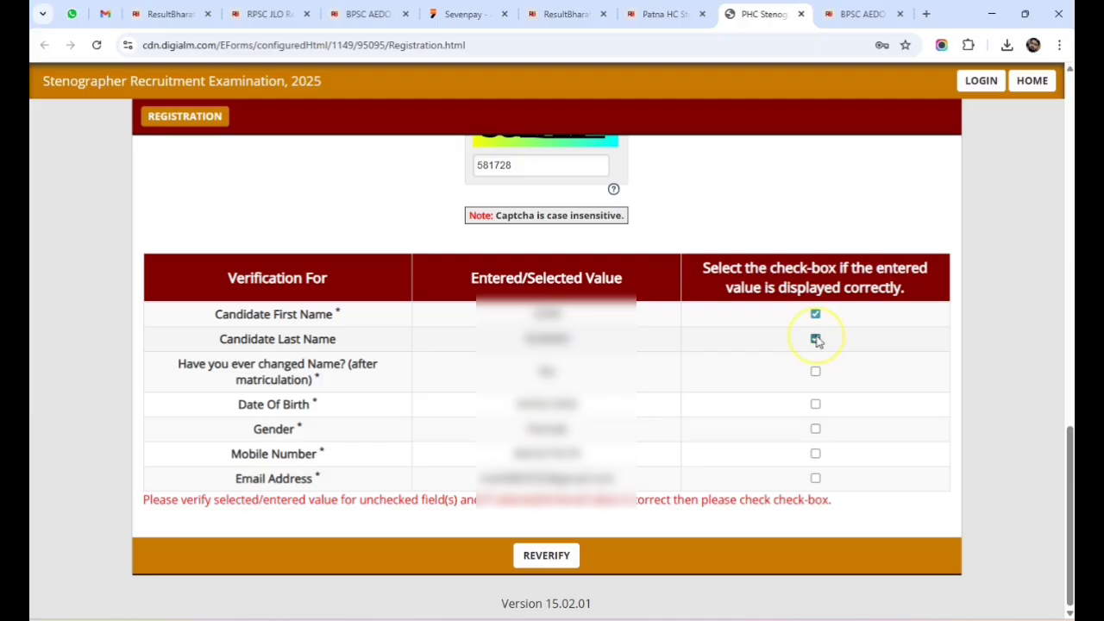
pyautogui.click(815, 371)
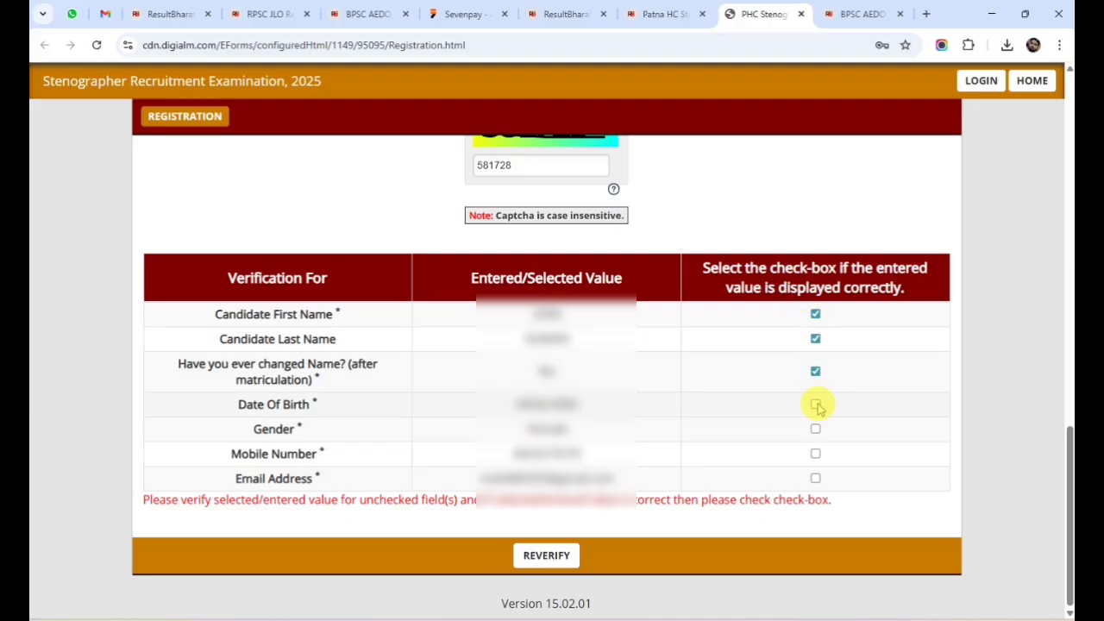
pyautogui.click(814, 404)
pyautogui.click(815, 428)
pyautogui.click(815, 453)
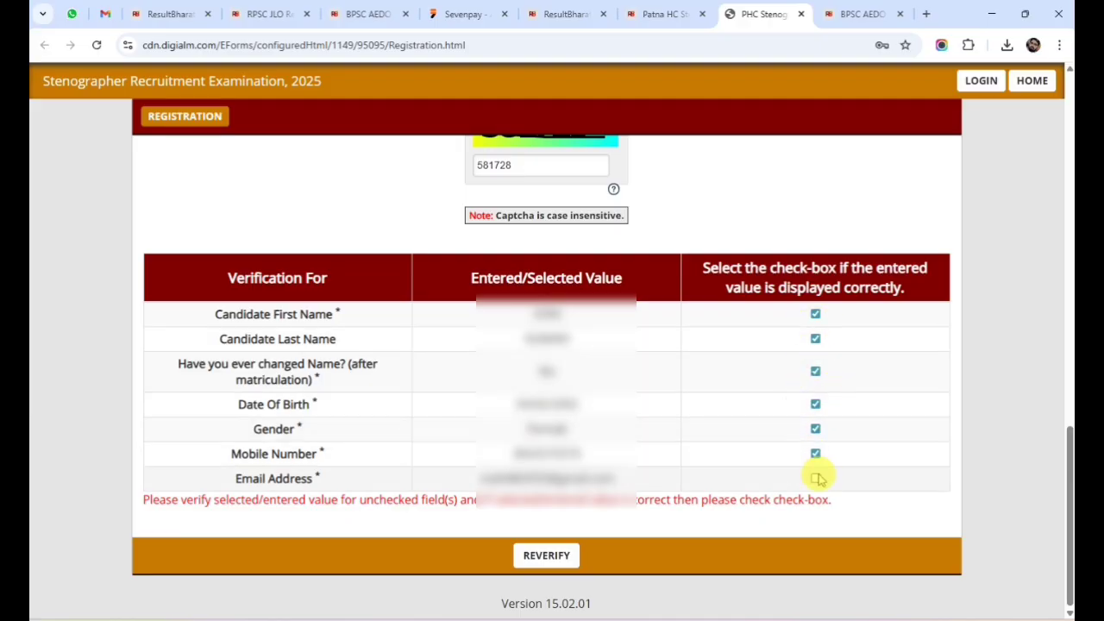
pyautogui.click(814, 478)
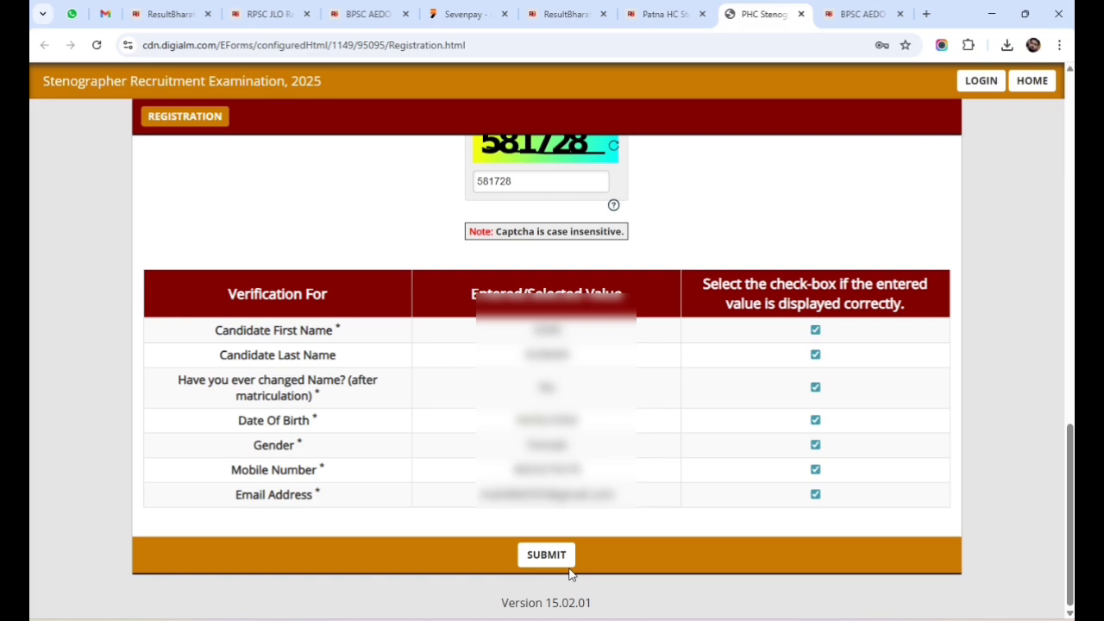
pyautogui.click(546, 554)
pyautogui.click(707, 222)
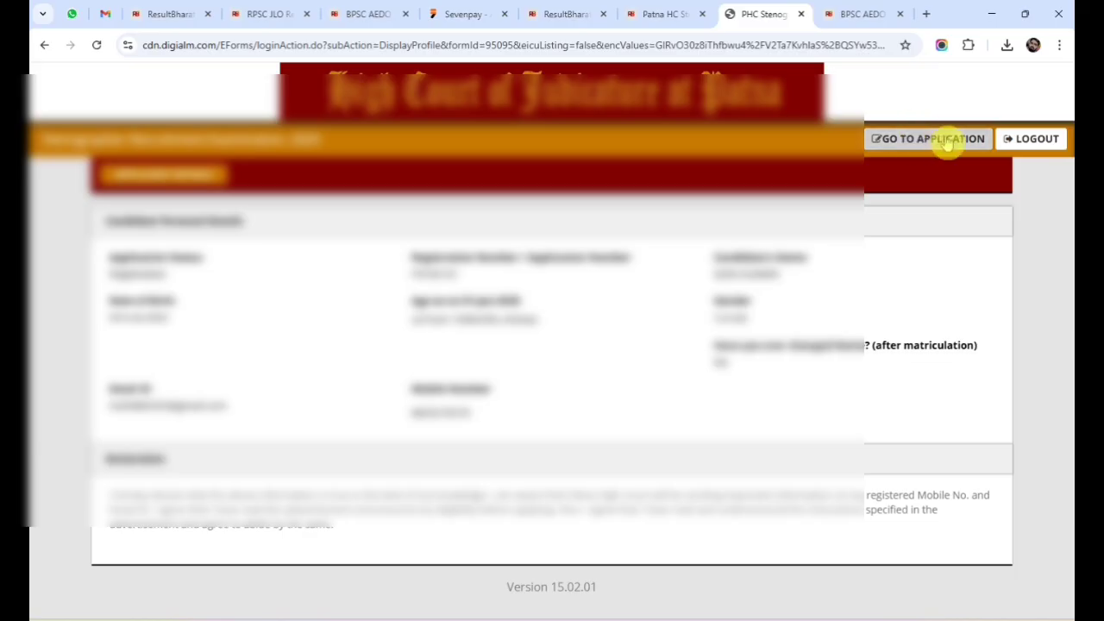
# Go to the Stenographer application form, dismiss the instructions notice, and scroll to the personal details.
pyautogui.click(946, 141)
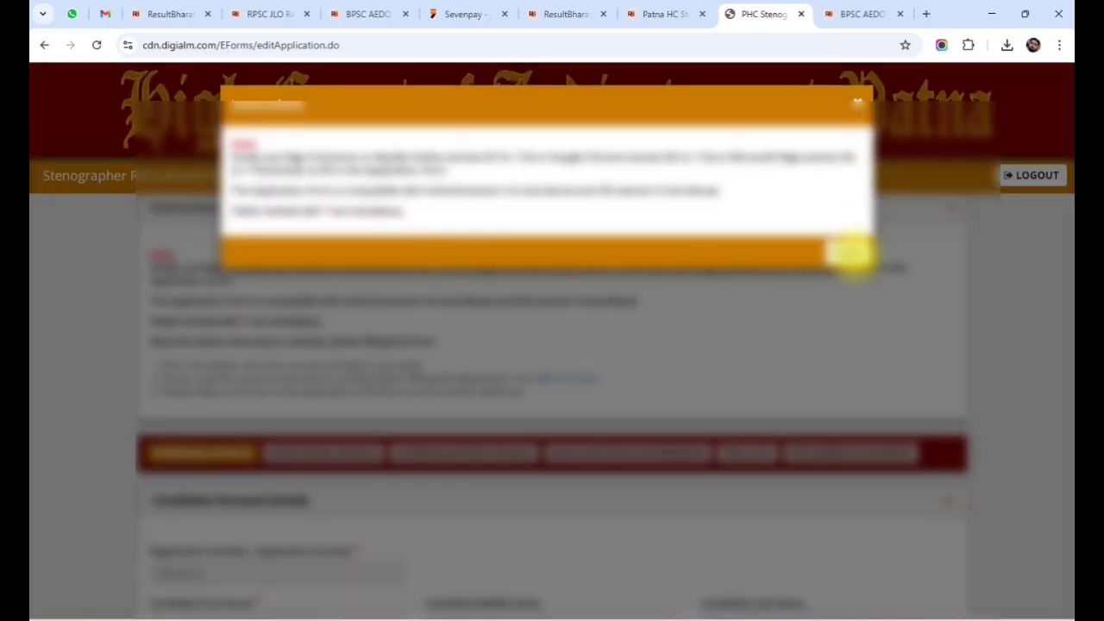
pyautogui.click(848, 250)
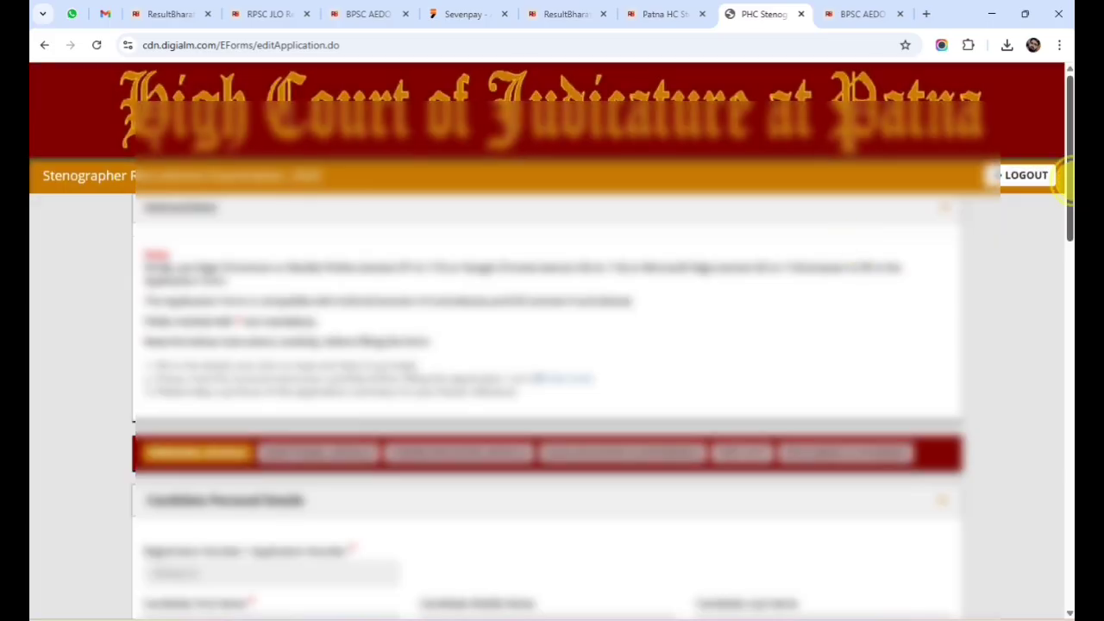
pyautogui.moveTo(1067, 185); pyautogui.dragTo(1064, 360)
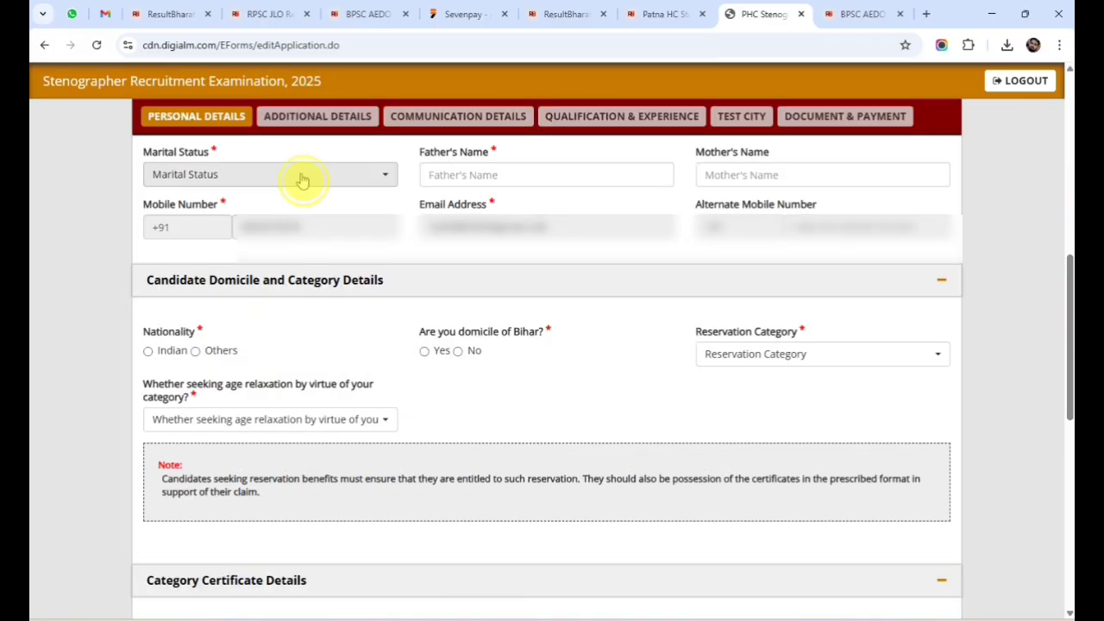
# Choose Unmarried as marital status, type the father's name, and begin typing the mother's name.
pyautogui.click(301, 176)
pyautogui.click(184, 270)
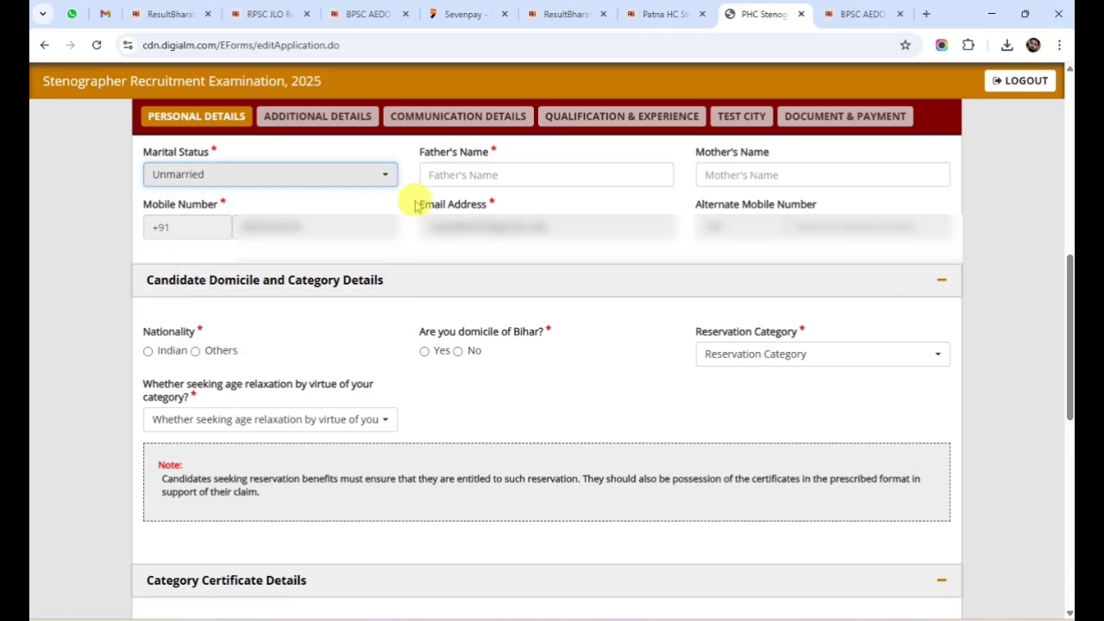
pyautogui.click(464, 176)
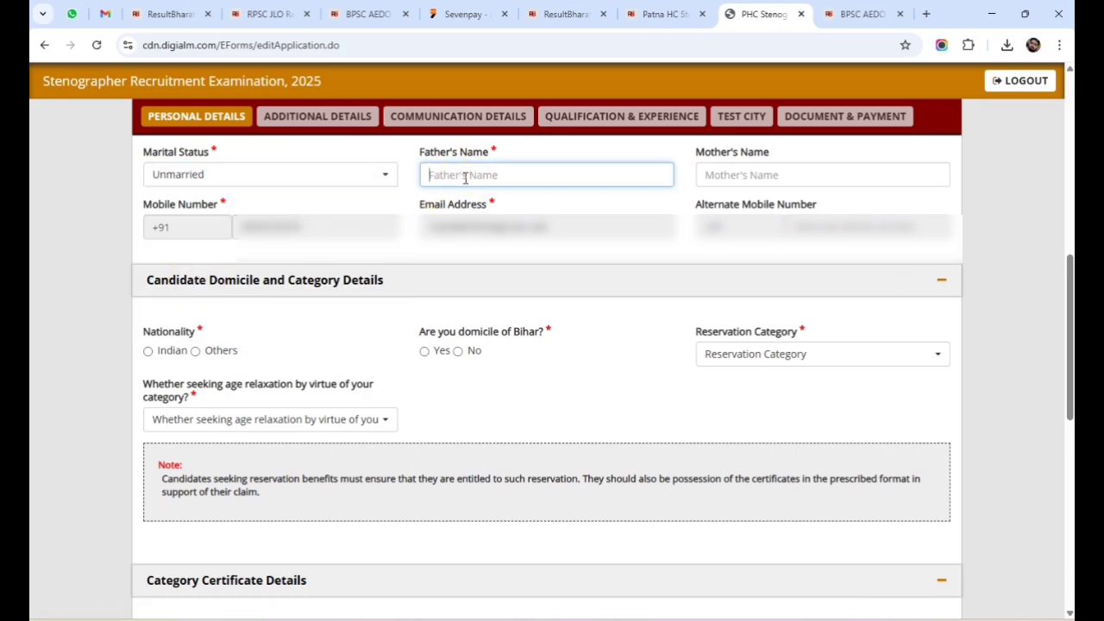
pyautogui.write('Ja')
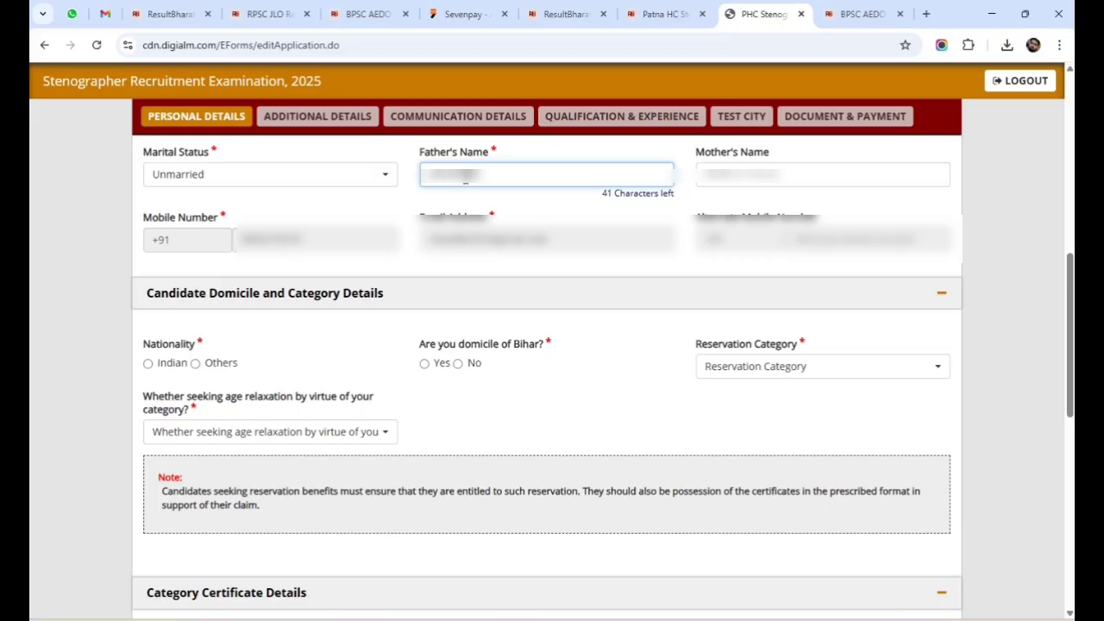
pyautogui.write('ar')
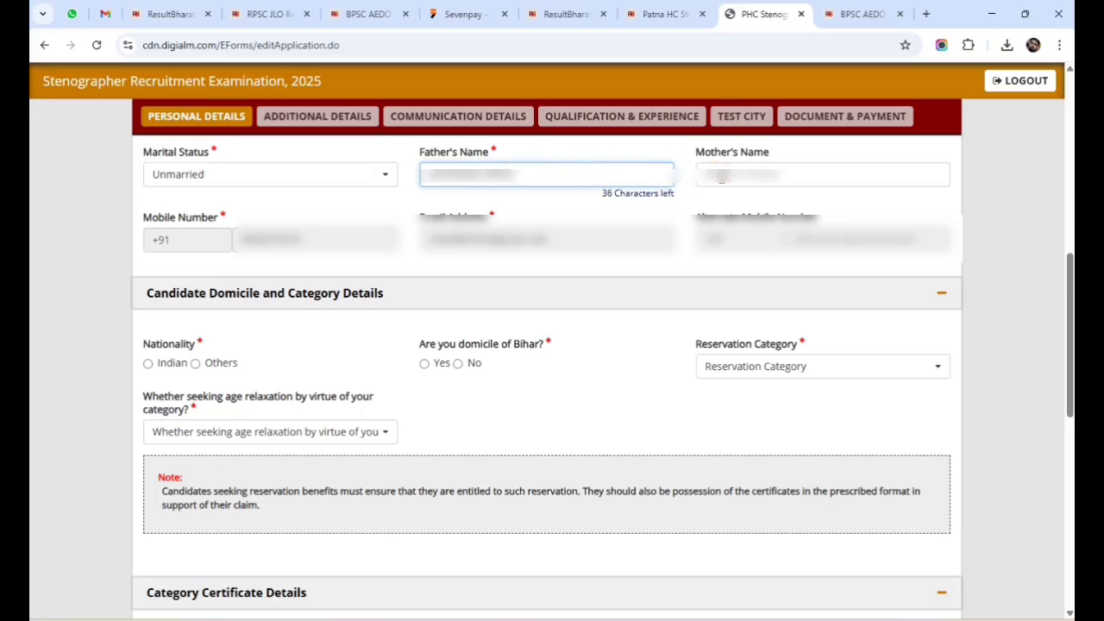
pyautogui.click(720, 175)
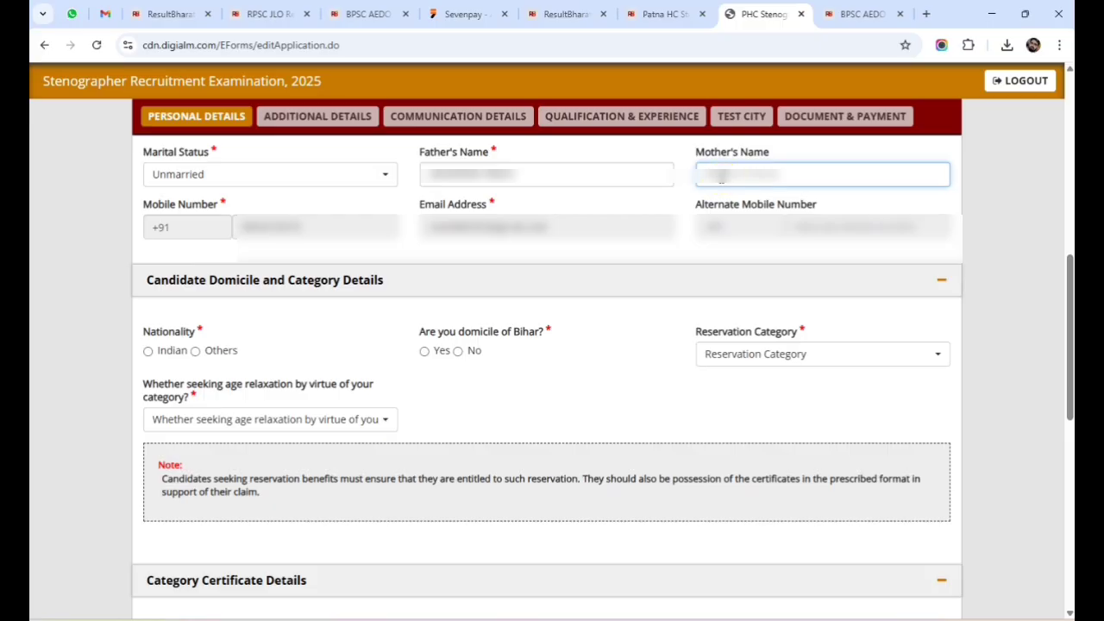
pyautogui.write('Su')
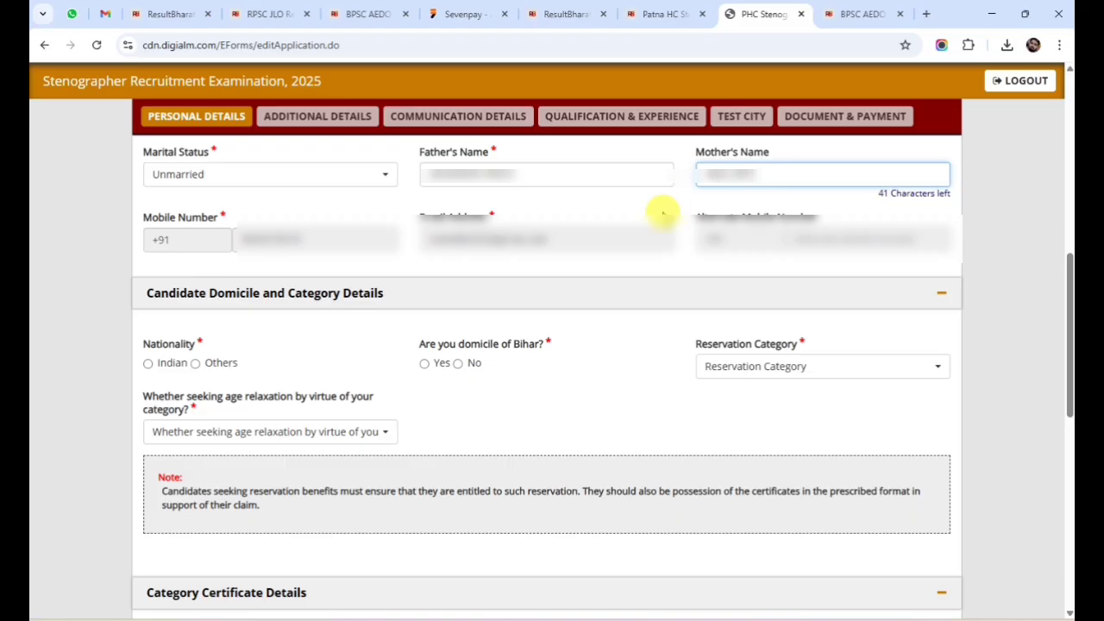
# Select Indian nationality, Bihar domicile Yes, reservation category BC, and age relaxation No.
pyautogui.click(149, 365)
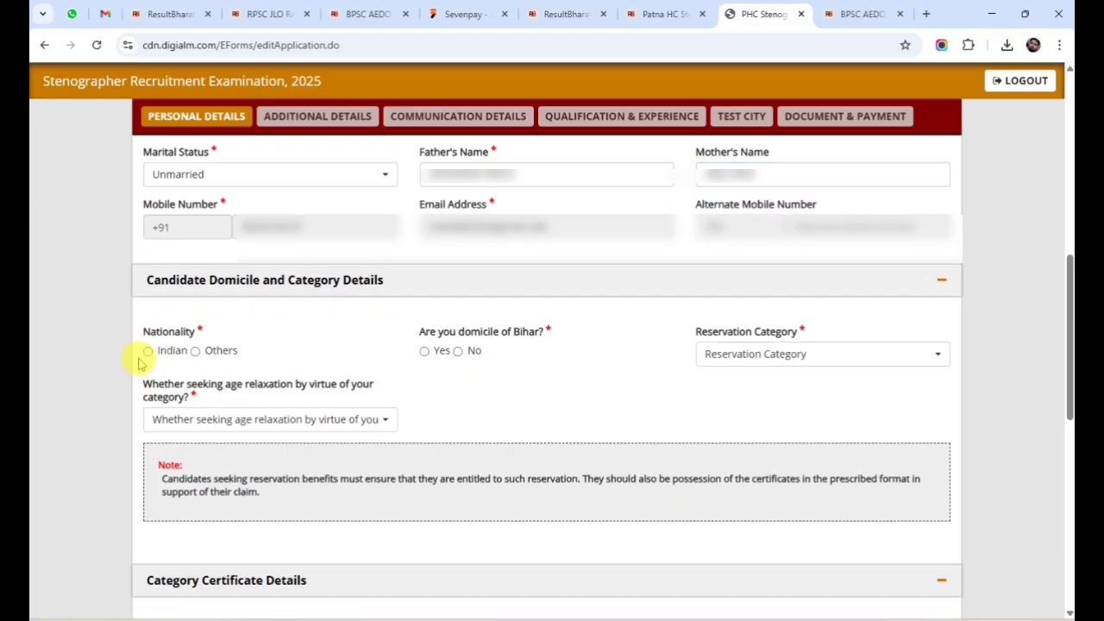
pyautogui.click(425, 351)
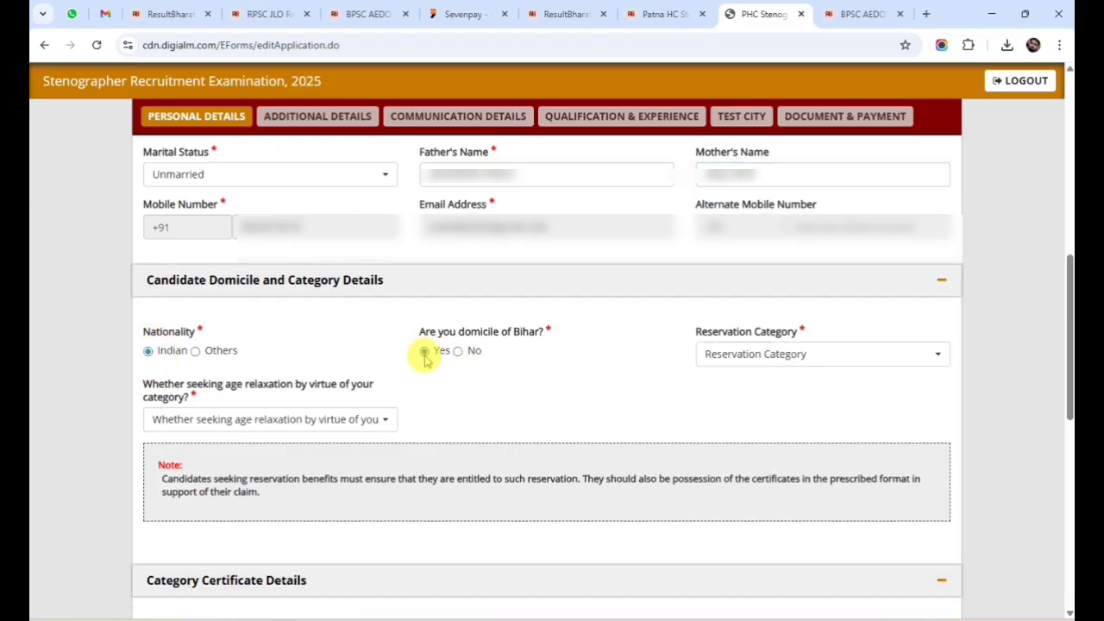
pyautogui.click(823, 363)
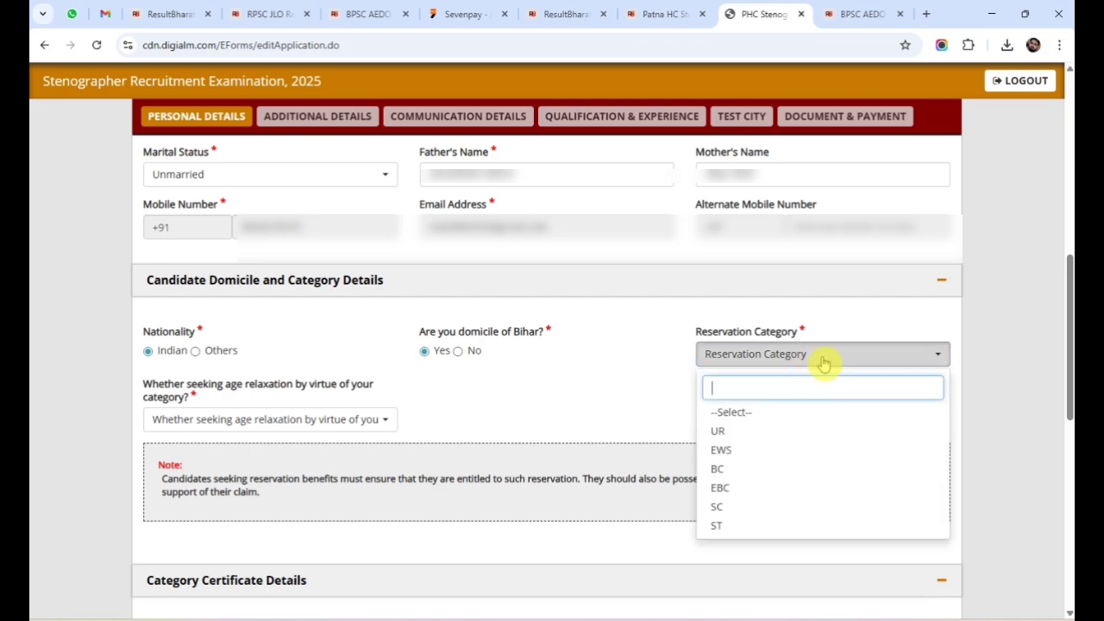
pyautogui.click(727, 470)
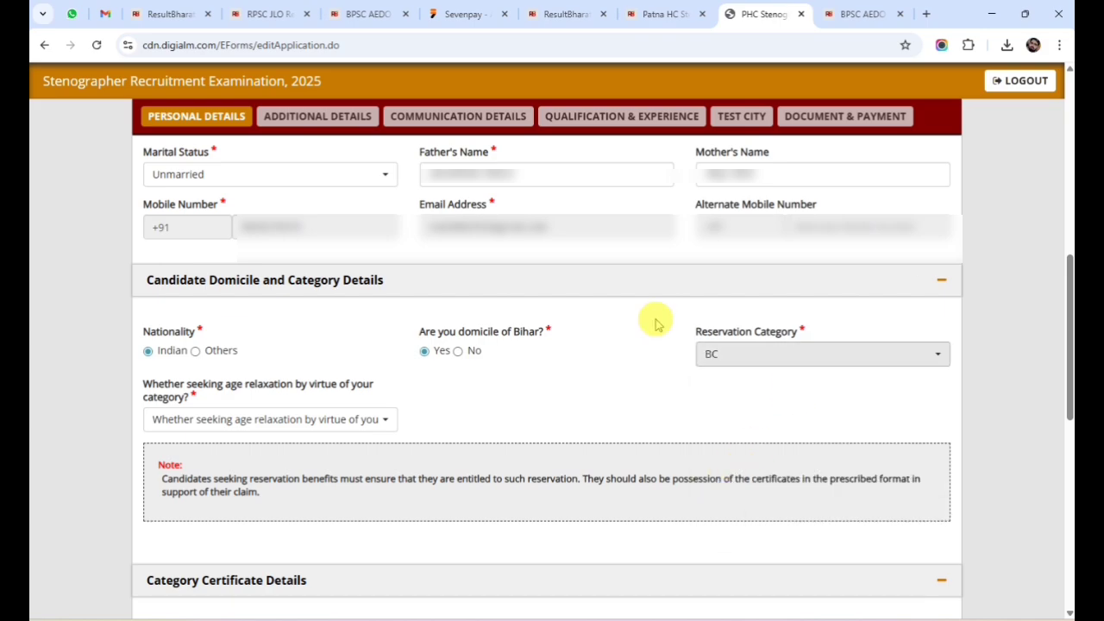
pyautogui.click(206, 418)
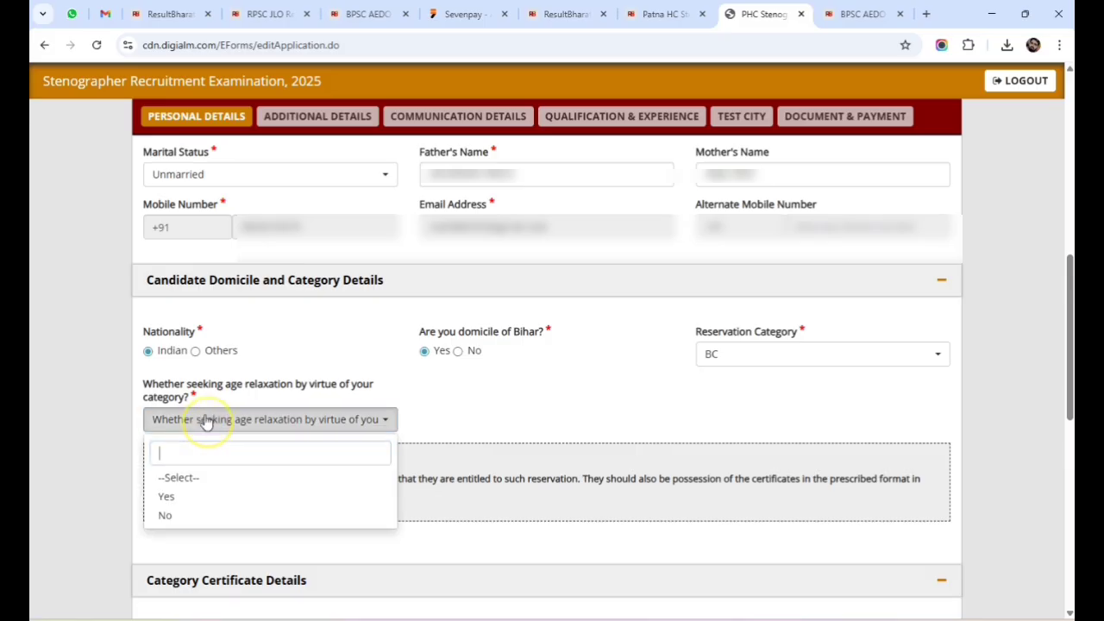
pyautogui.click(169, 514)
# Enter SDO as the category certificate issuing authority and type the certificate's serial number.
pyautogui.scroll(-3, 401, 452)
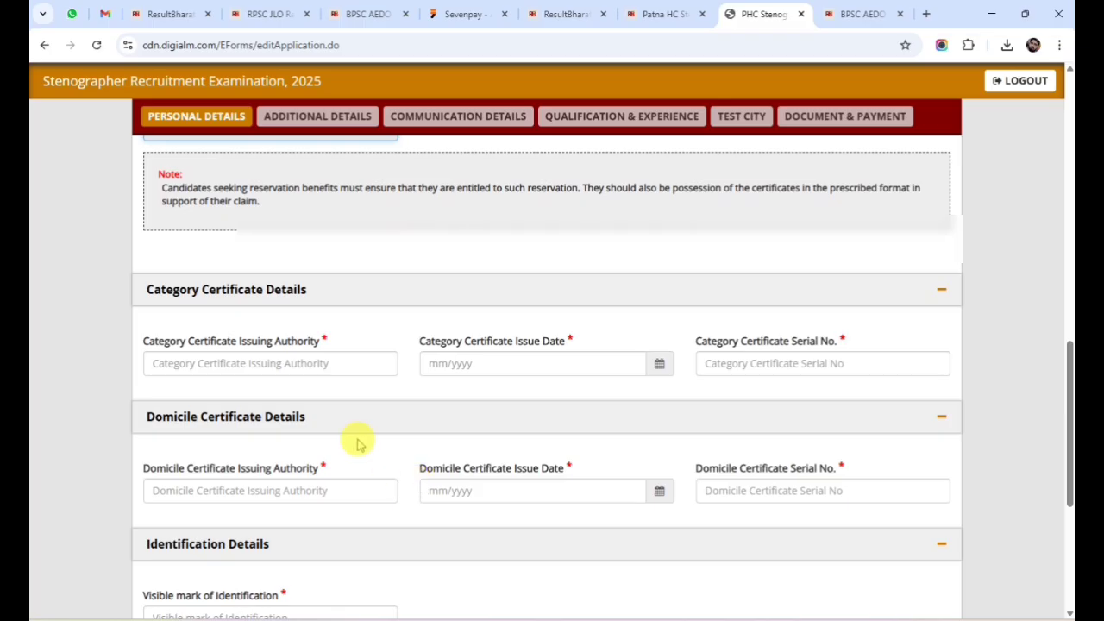
pyautogui.click(257, 363)
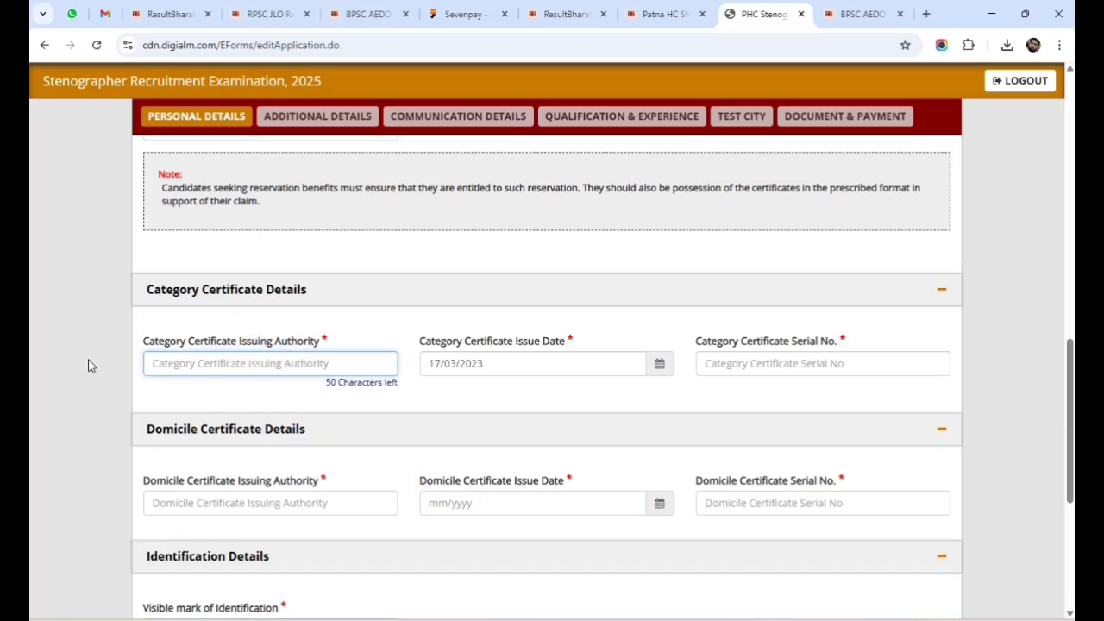
pyautogui.write('SDO')
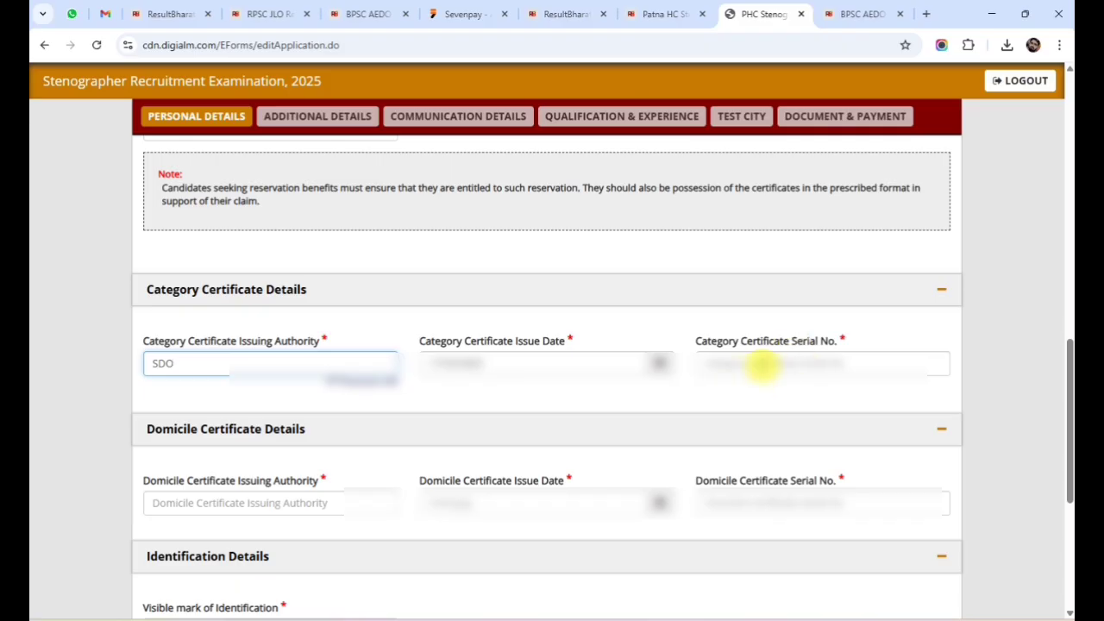
pyautogui.click(761, 363)
pyautogui.write('BCCC')
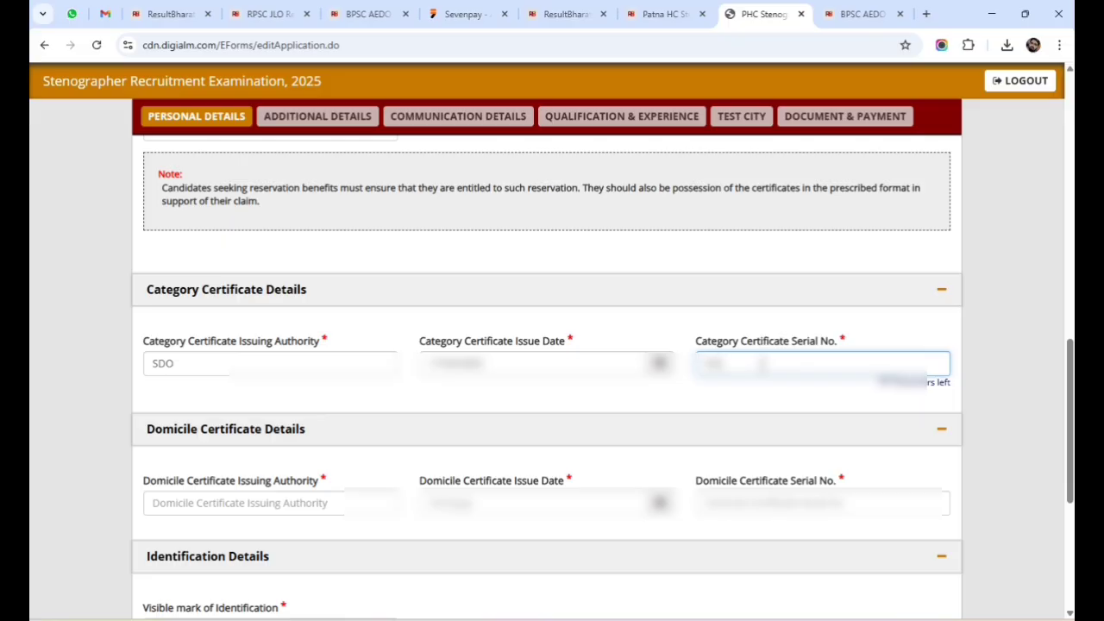
pyautogui.write('1234567')
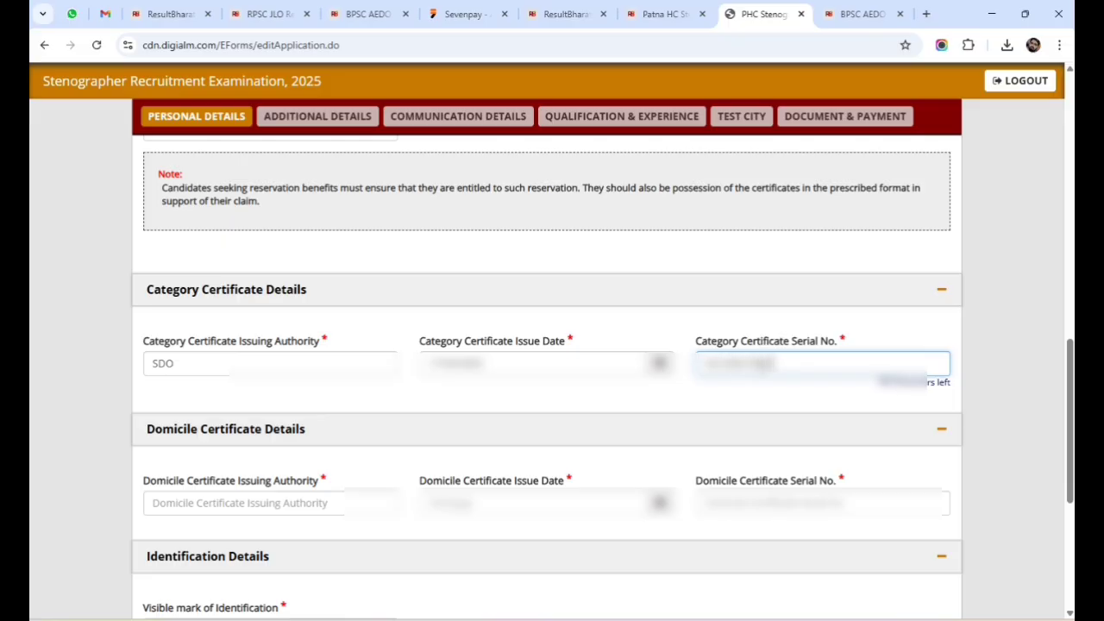
pyautogui.write('89012')
# Fill the domicile certificate details: issuing authority RO, a February 2023 issue date, and its serial number.
pyautogui.click(229, 501)
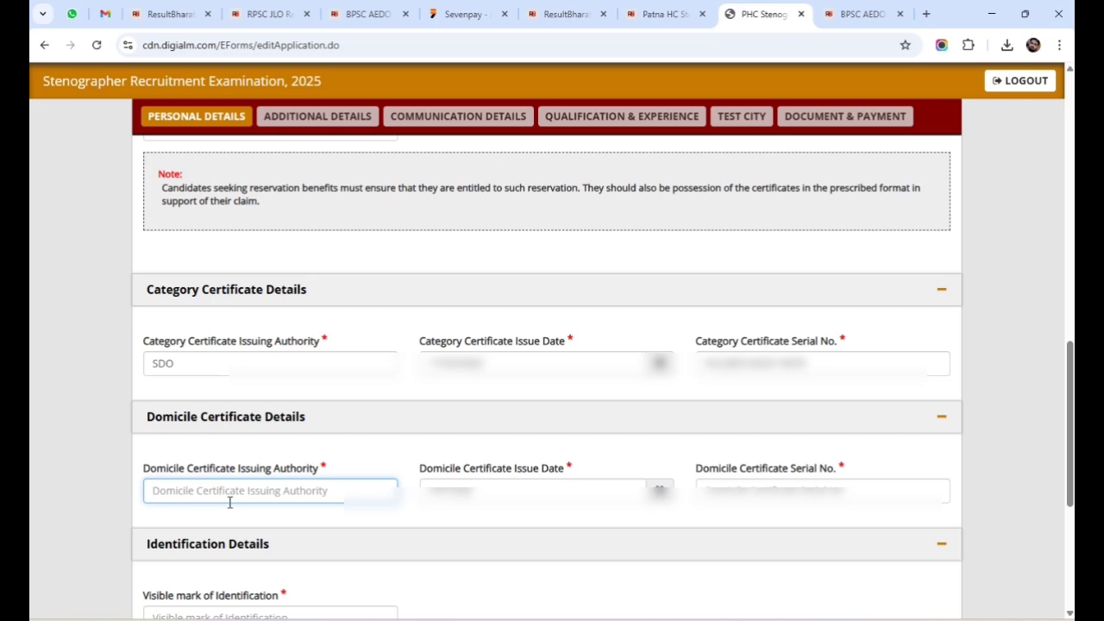
pyautogui.write('RO')
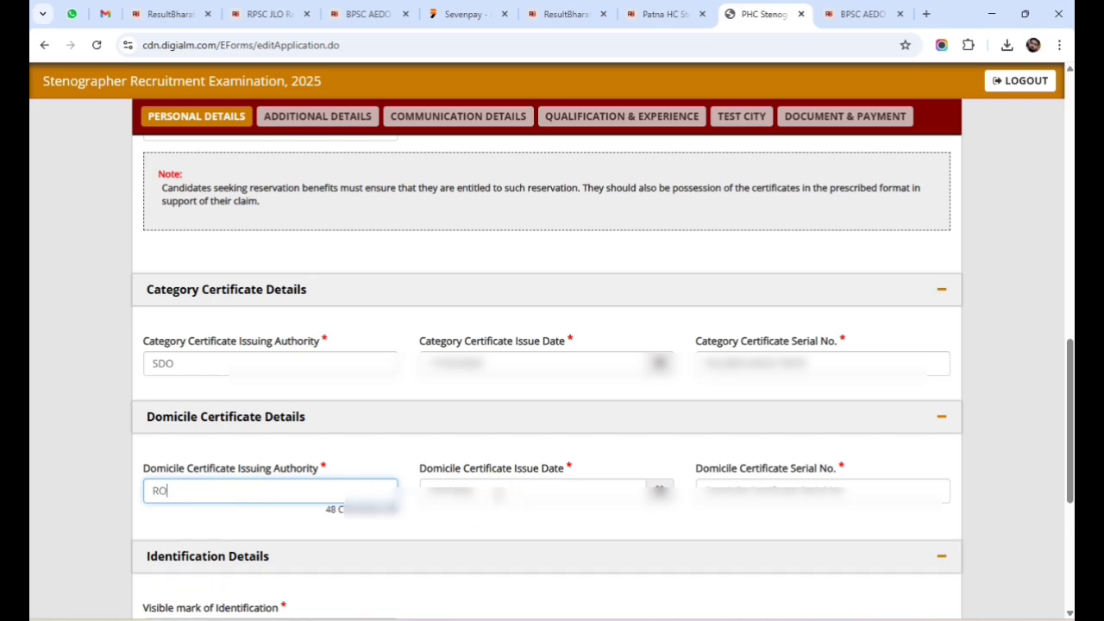
pyautogui.click(497, 493)
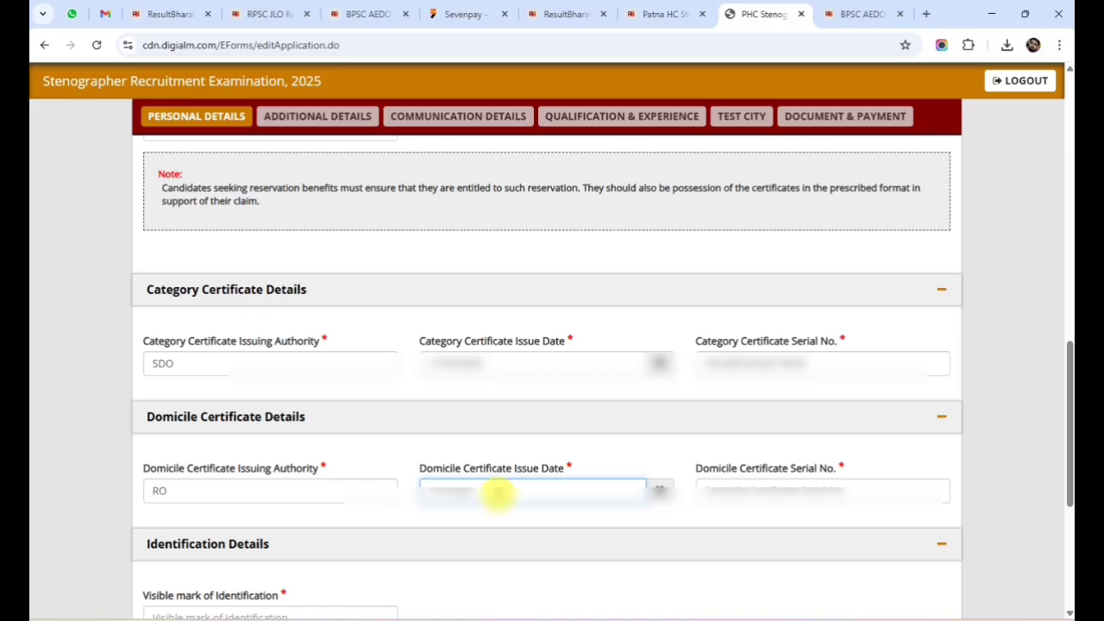
pyautogui.click(657, 492)
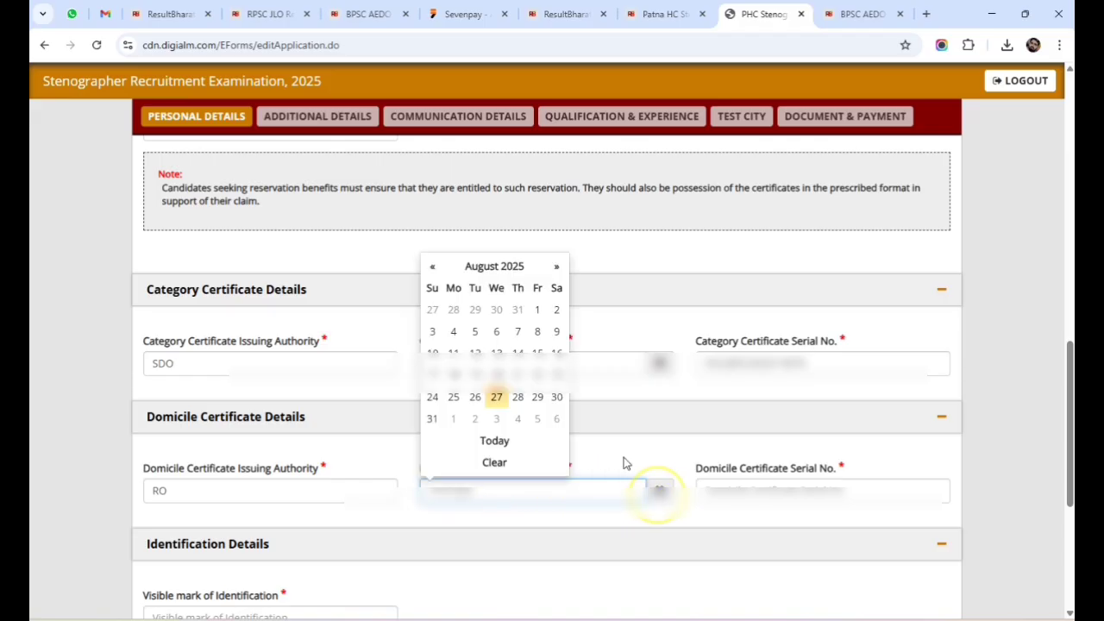
pyautogui.click(504, 272)
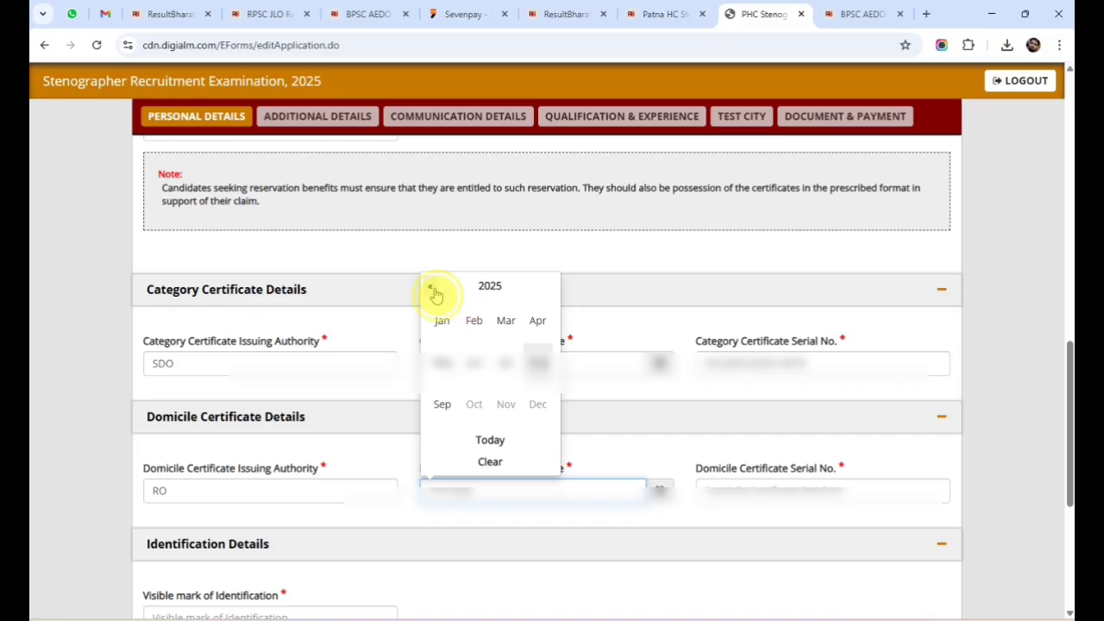
pyautogui.click(430, 285)
pyautogui.click(429, 285)
pyautogui.click(470, 325)
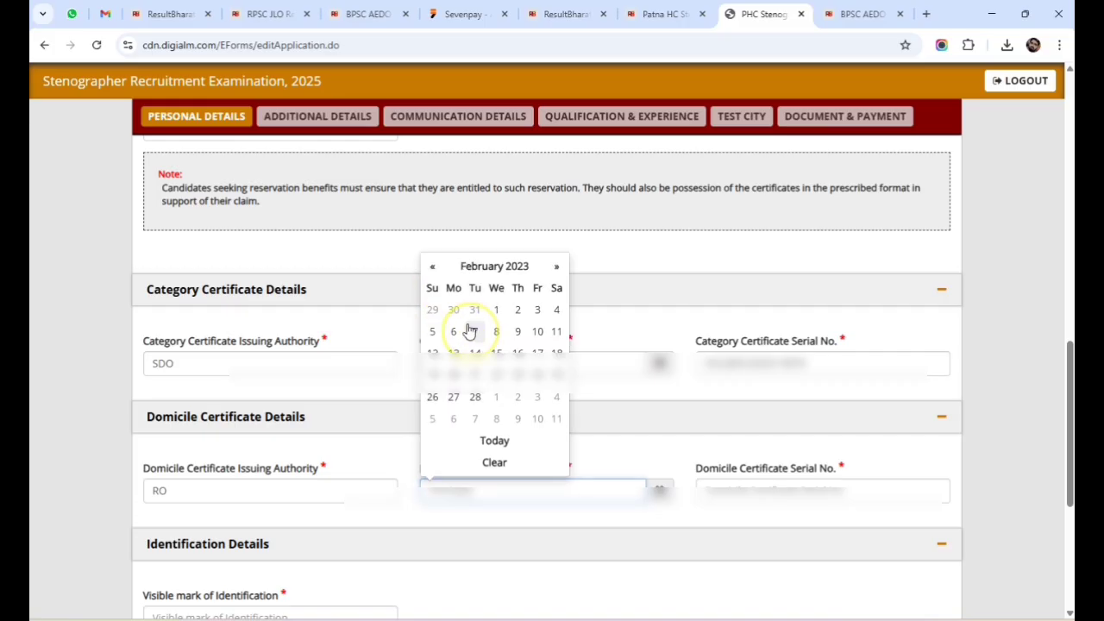
pyautogui.click(434, 335)
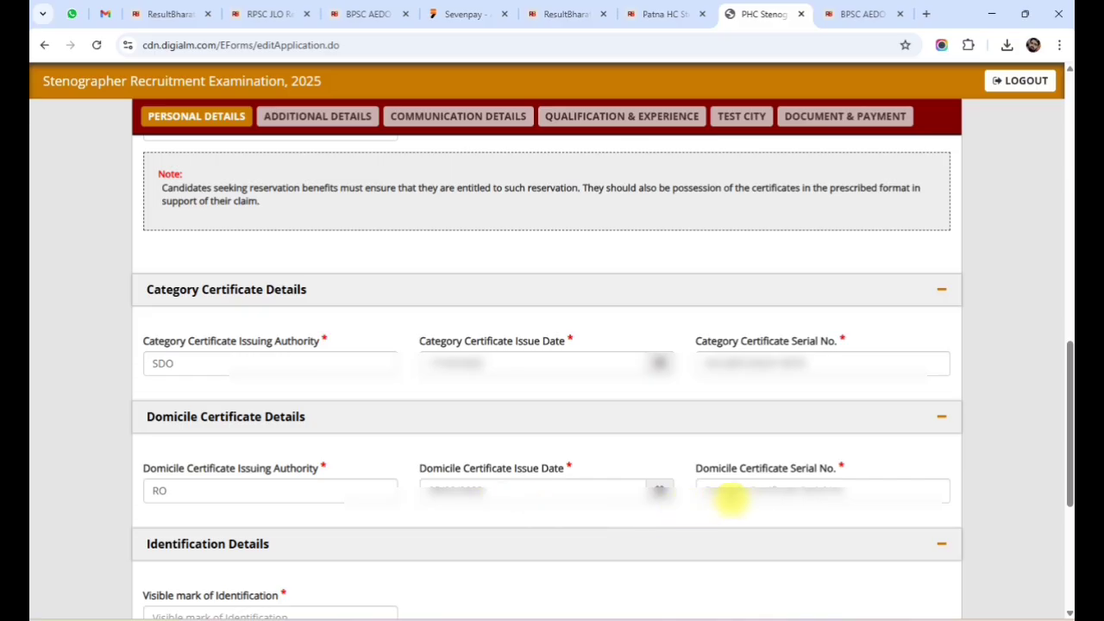
pyautogui.click(735, 491)
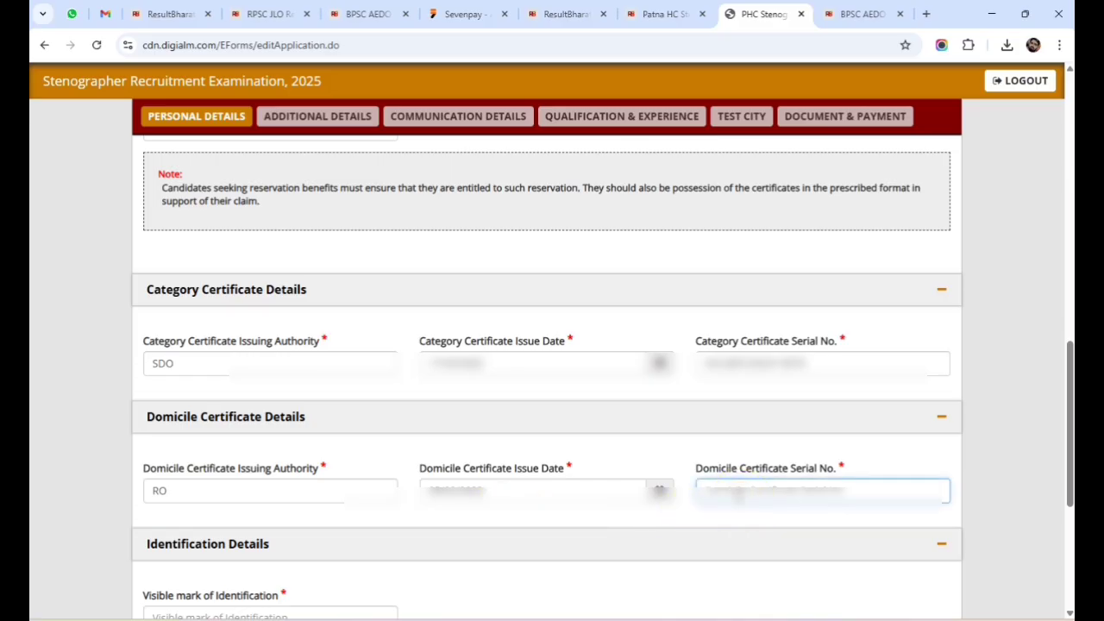
pyautogui.write('202301')
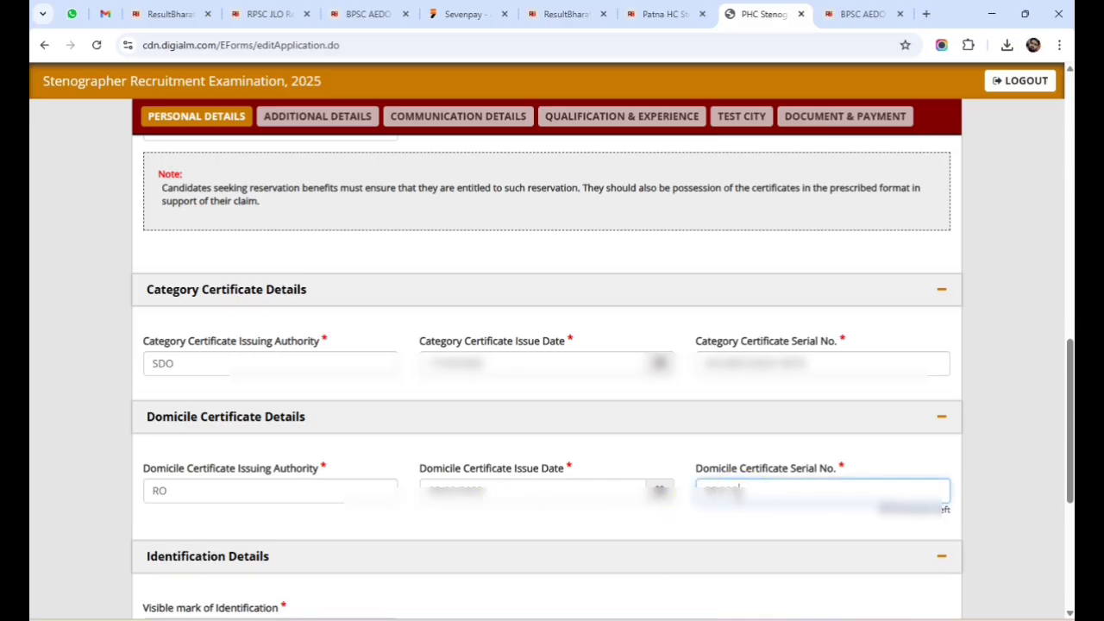
pyautogui.write('23456789012')
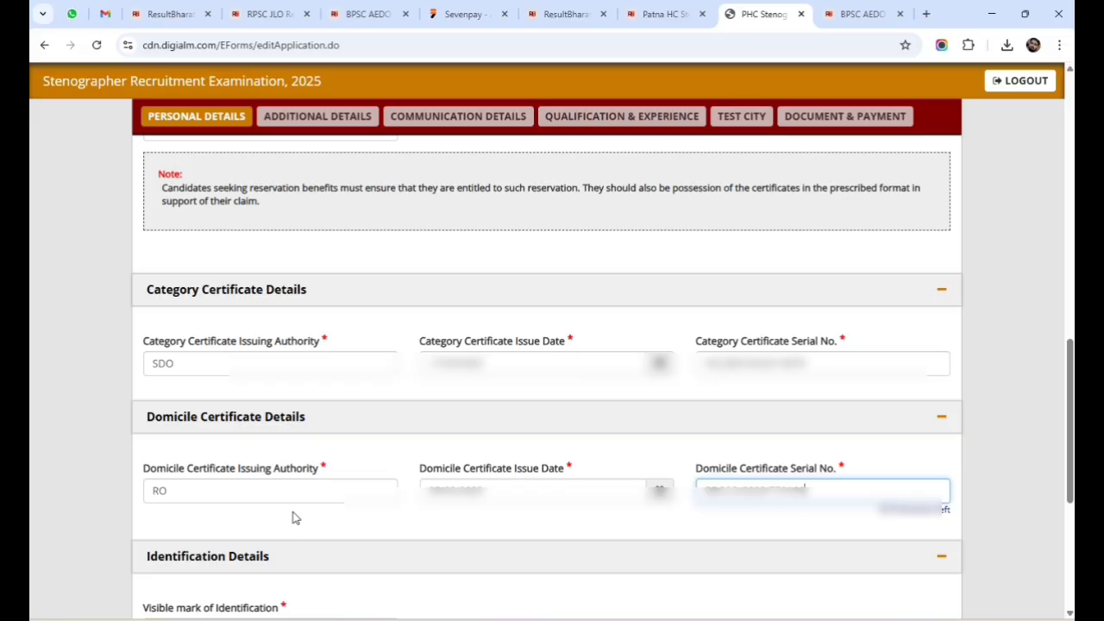
# Enter 'A CUT MARK ON NOSE' as the visible mark of identification.
pyautogui.scroll(-4, 294, 517)
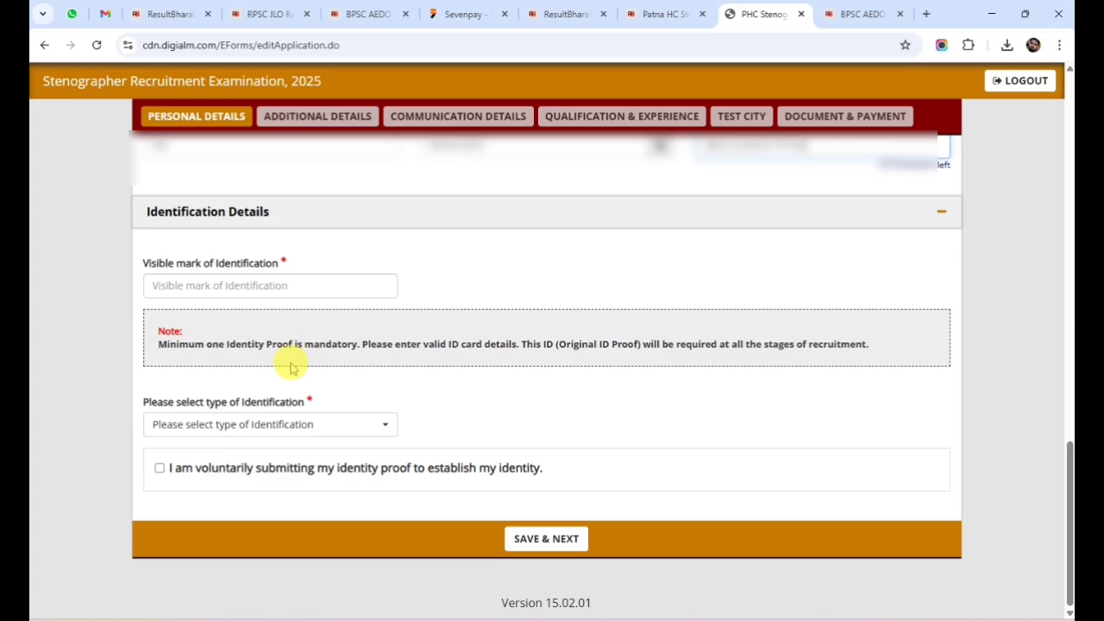
pyautogui.click(189, 285)
pyautogui.write('A')
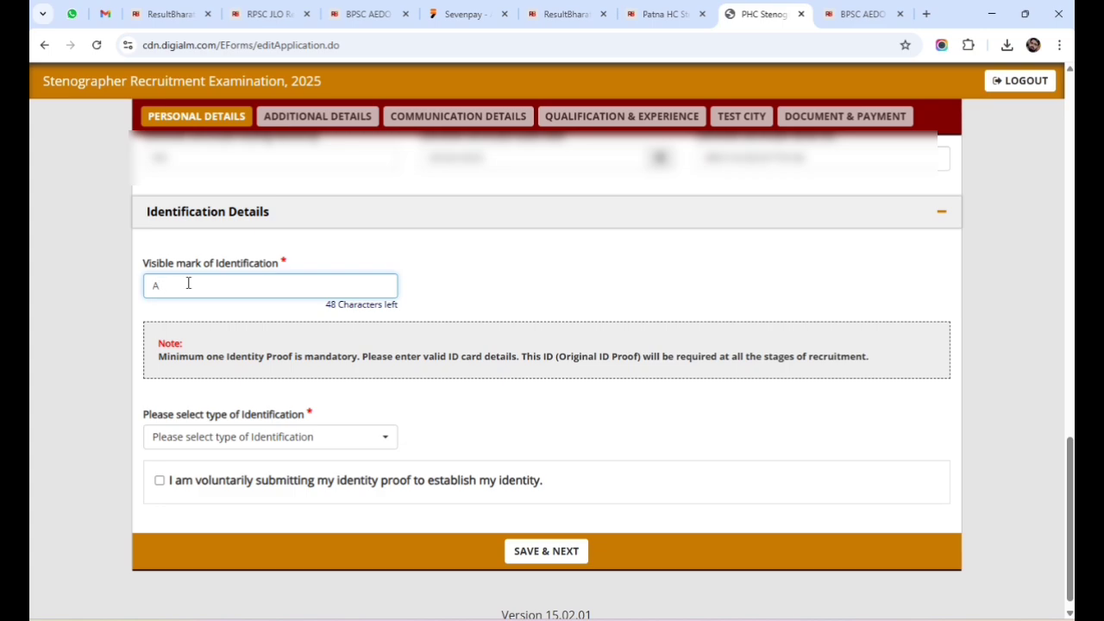
pyautogui.write('CUT MARK ON NOSE')
pyautogui.press('Tab')
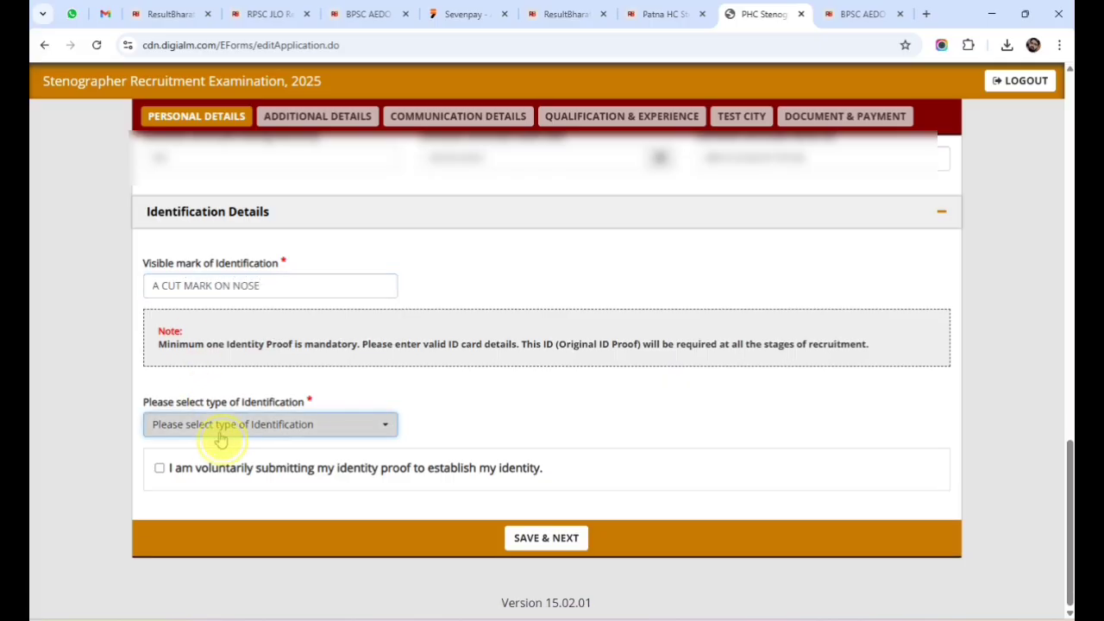
pyautogui.click(216, 438)
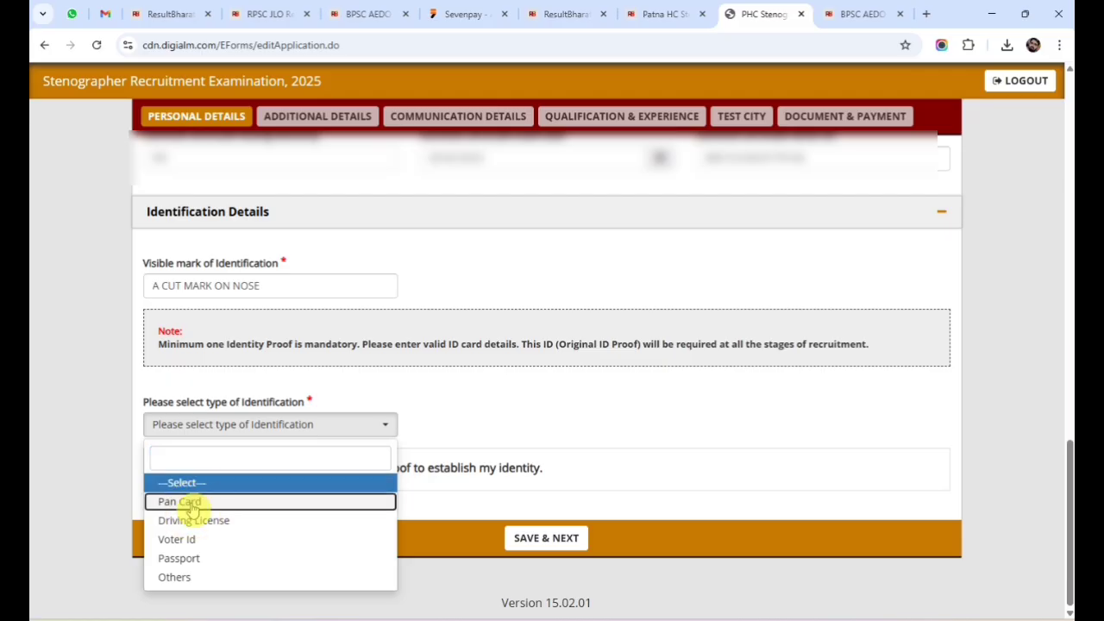
# Choose Others as the identification type and name the ID card 'ADHAR CARD'.
pyautogui.click(192, 505)
pyautogui.click(239, 431)
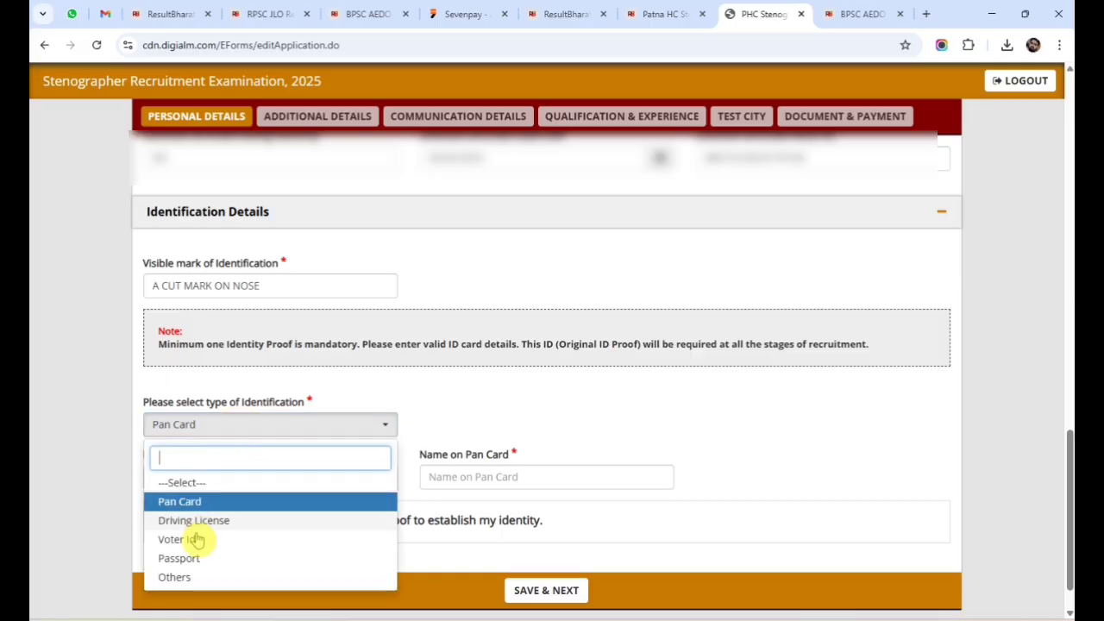
pyautogui.click(177, 576)
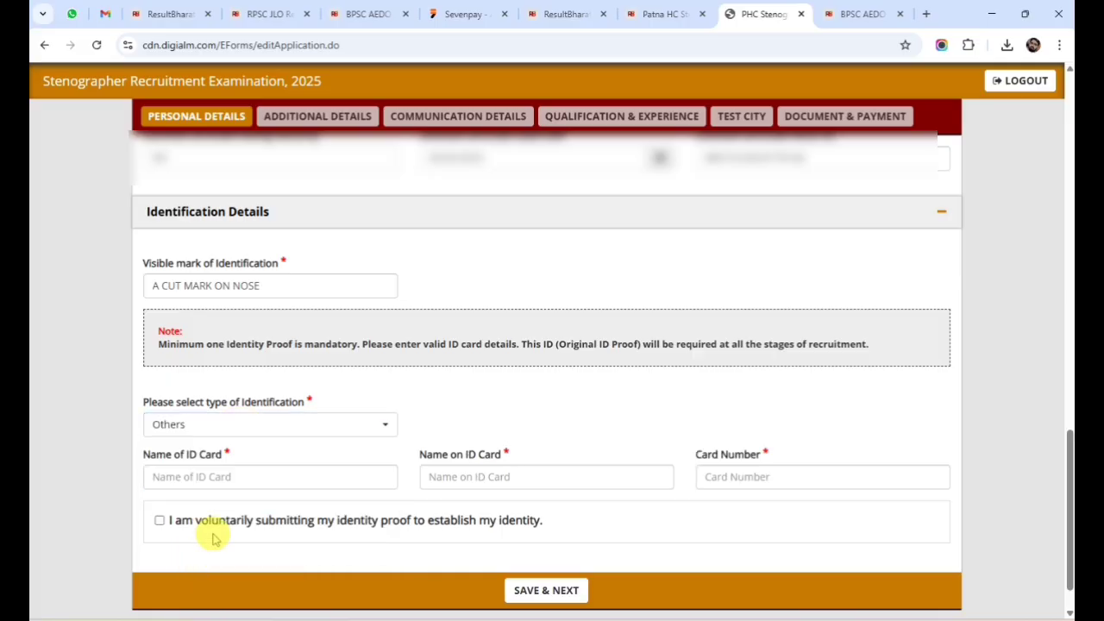
pyautogui.click(218, 479)
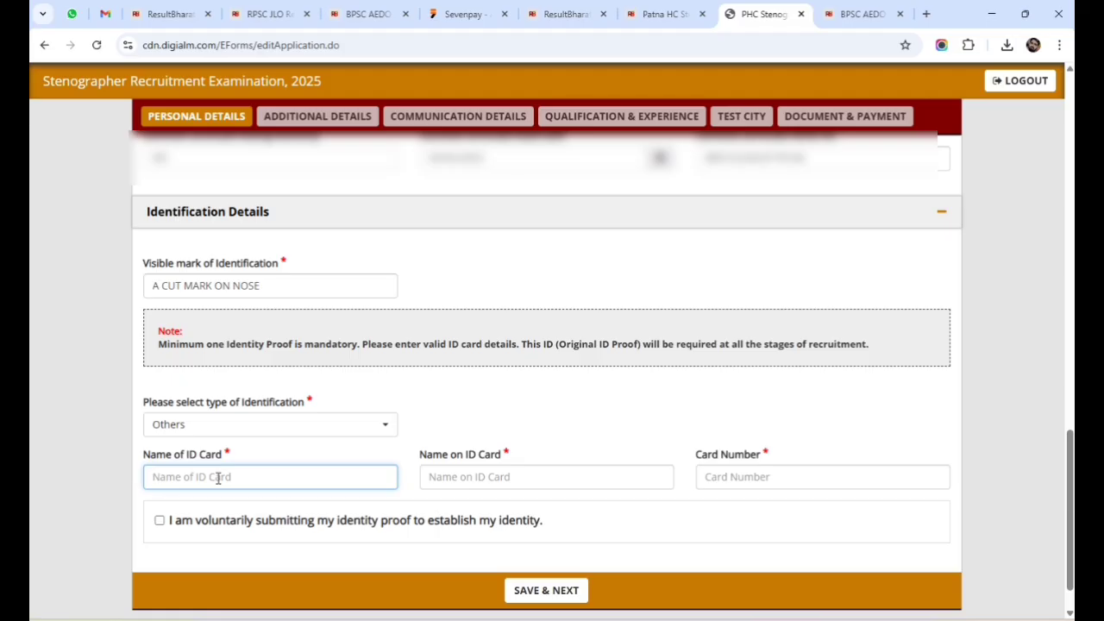
pyautogui.click(205, 480)
pyautogui.write('AA')
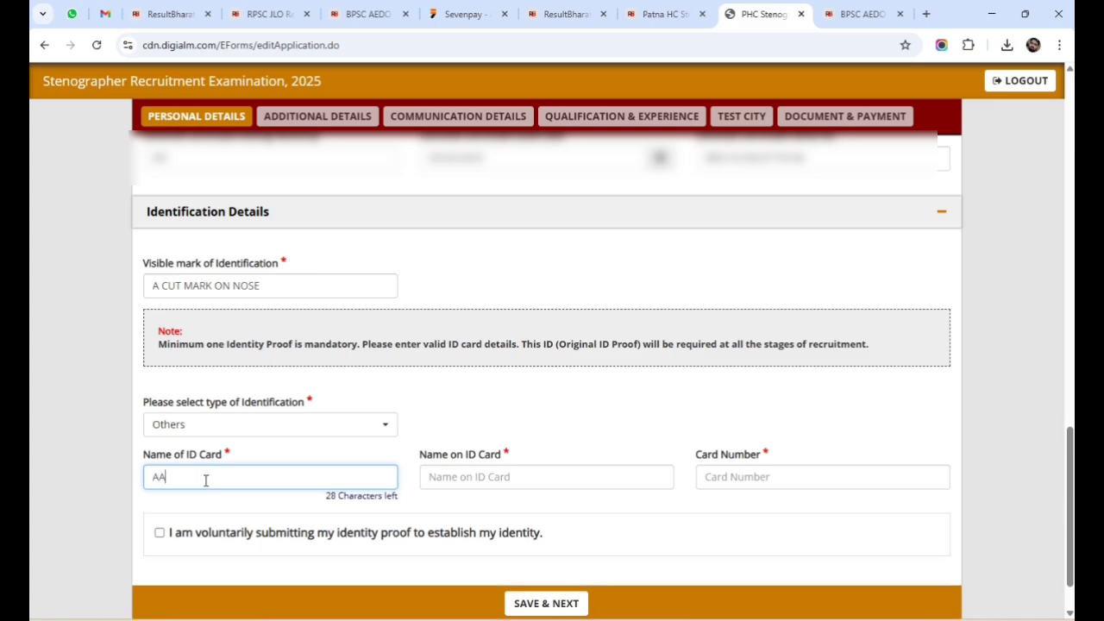
pyautogui.press('BackSpace')
pyautogui.write('DHAR CARD')
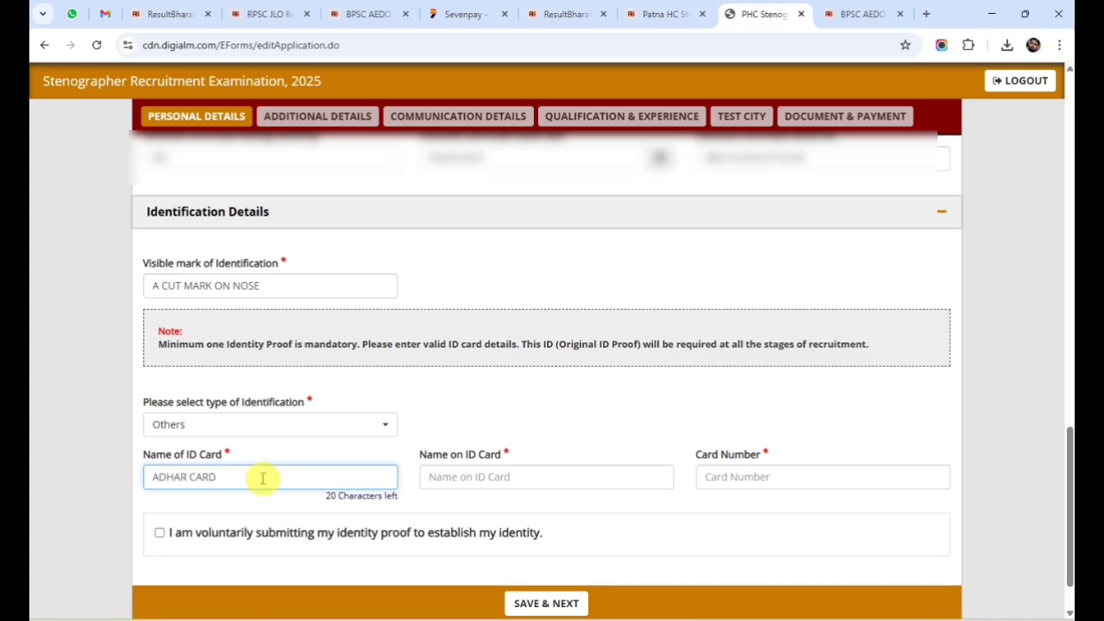
# Enter the cardholder's name and card number, accept the identity-proof declaration, and save.
pyautogui.click(501, 478)
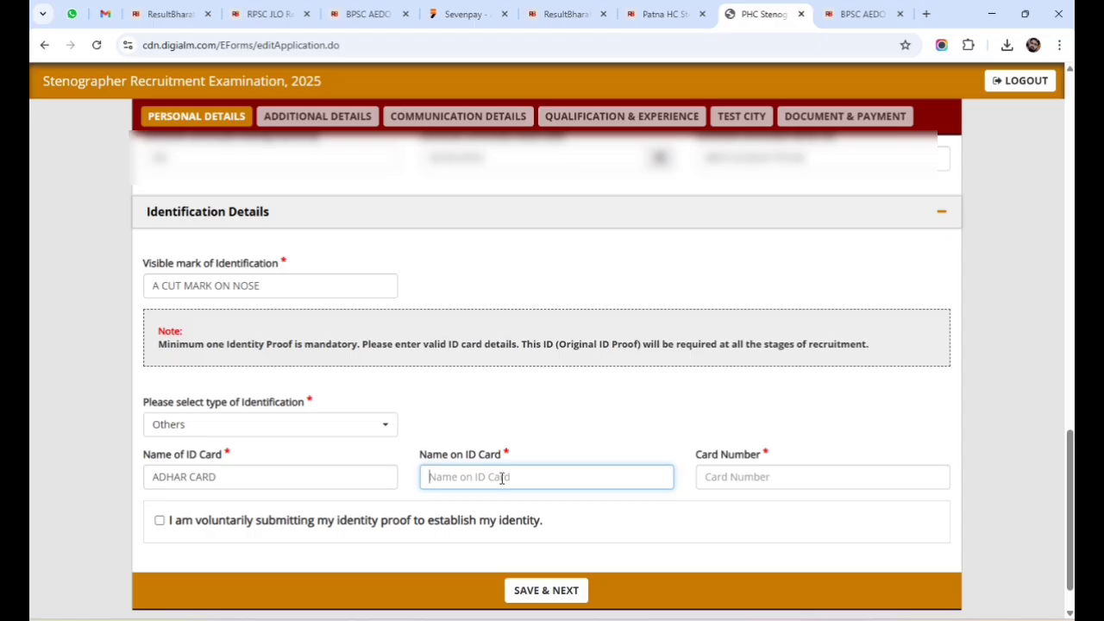
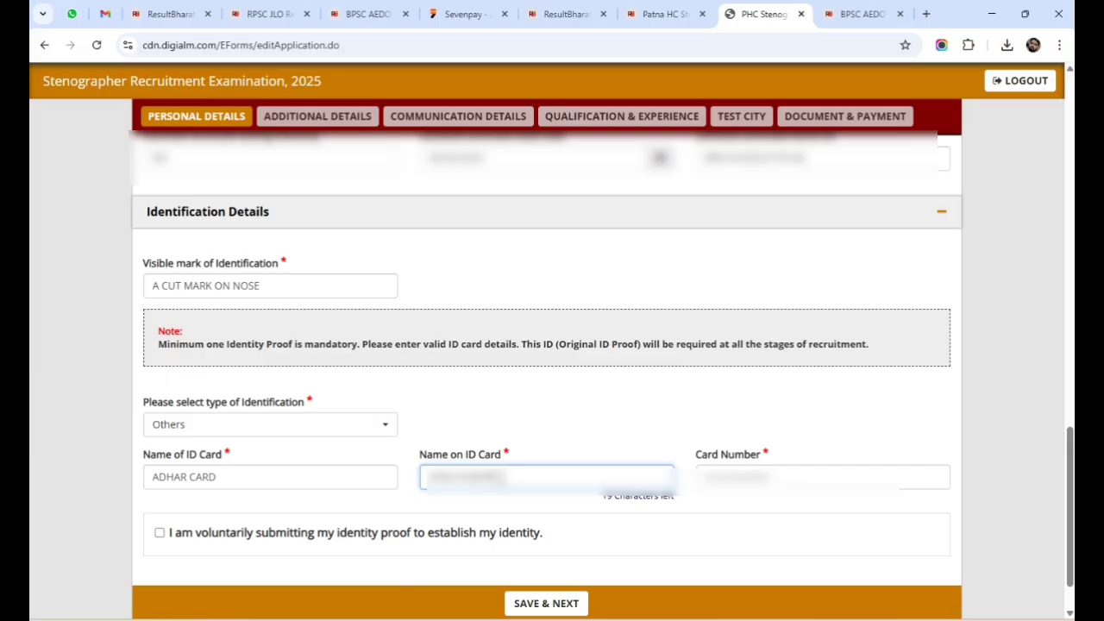
pyautogui.click(796, 480)
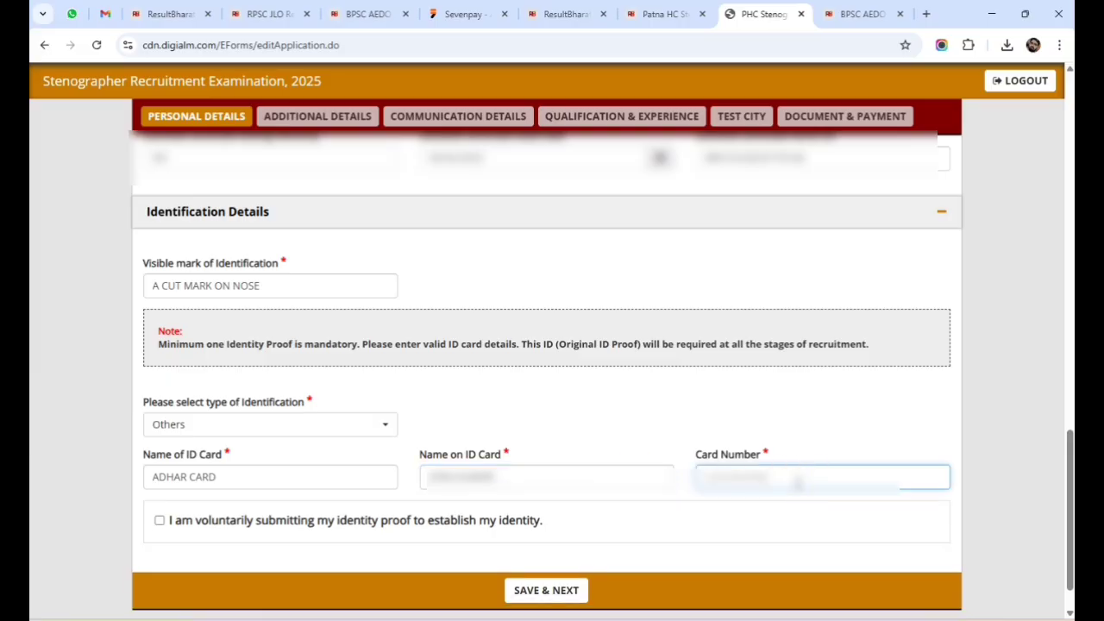
pyautogui.write('1237')
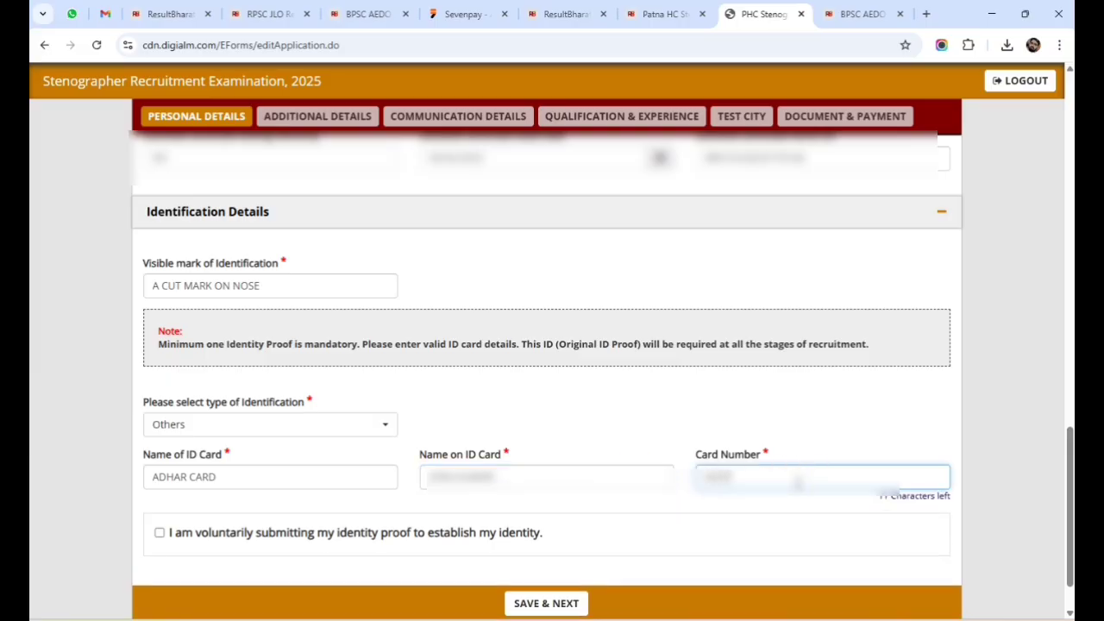
pyautogui.write('4567890')
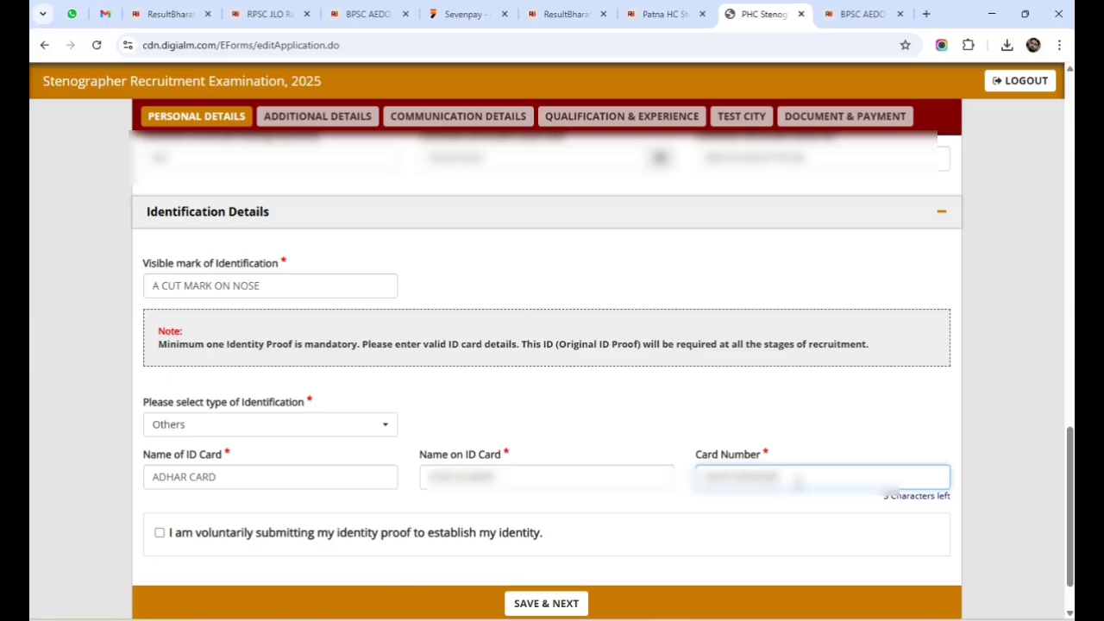
pyautogui.click(162, 535)
pyautogui.click(159, 520)
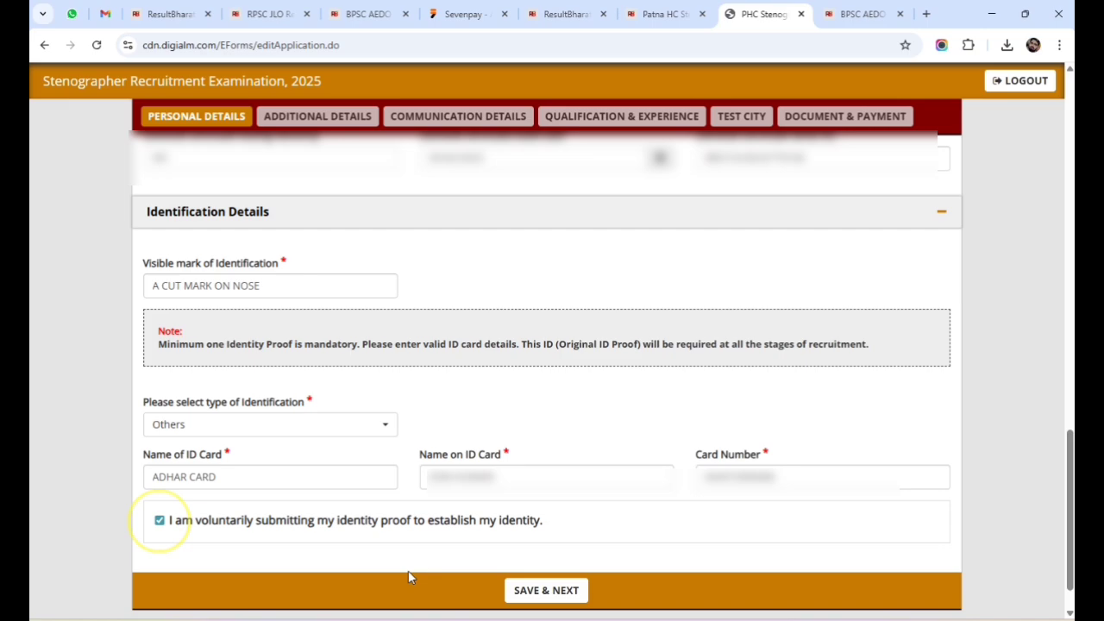
pyautogui.click(544, 593)
# Answer No to disability, government employee, criminal case, FIR, Territorial Army and NCC questions, then save.
pyautogui.click(677, 137)
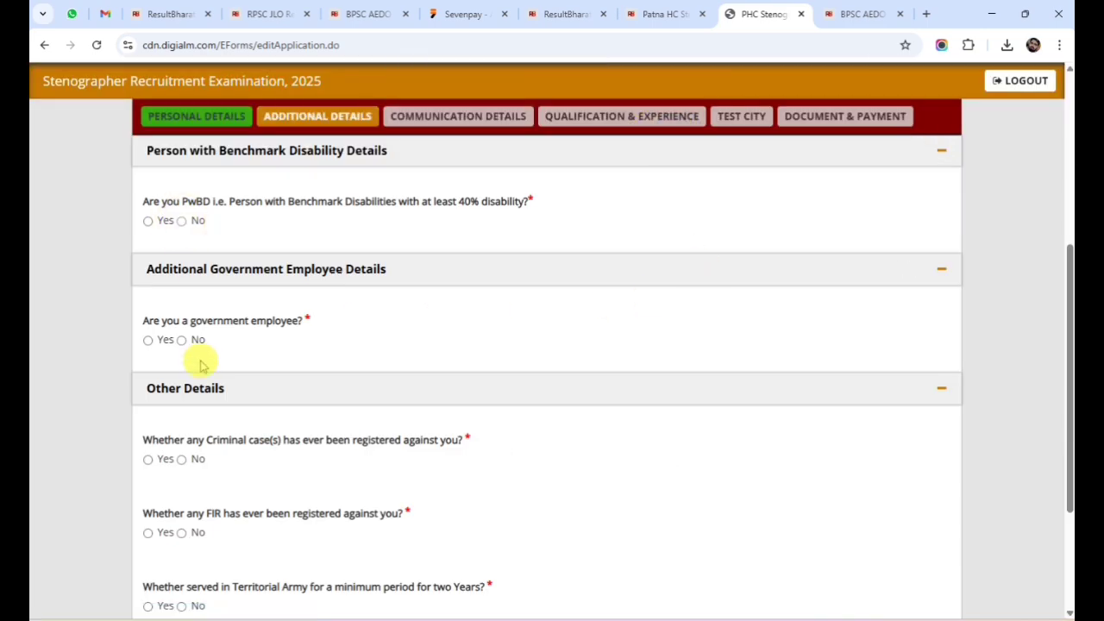
pyautogui.click(181, 340)
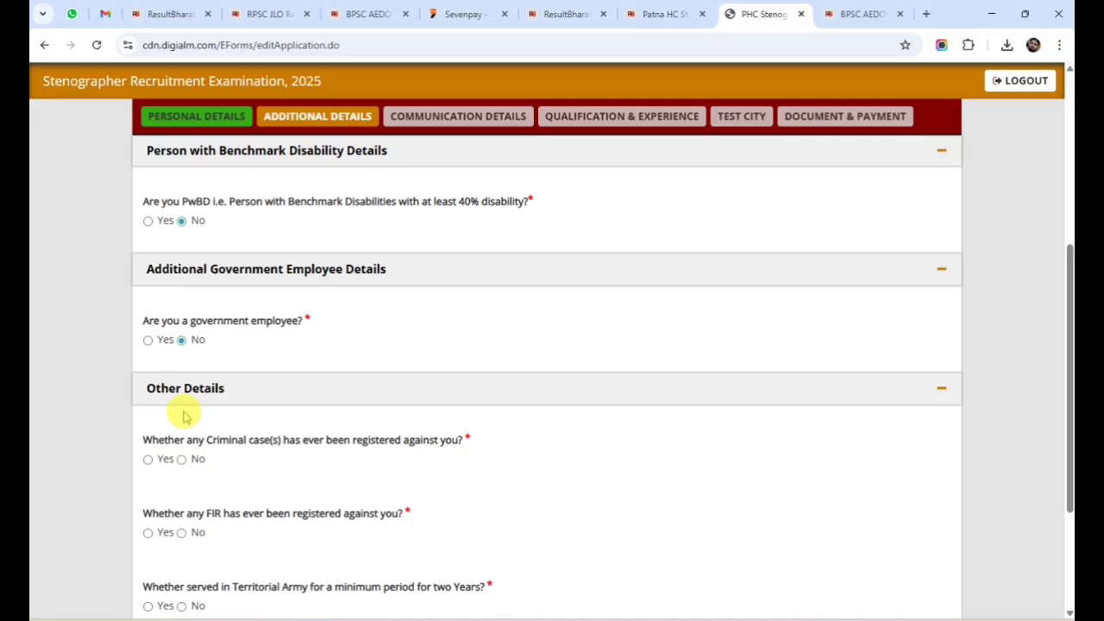
pyautogui.click(181, 459)
pyautogui.scroll(-2, 224, 405)
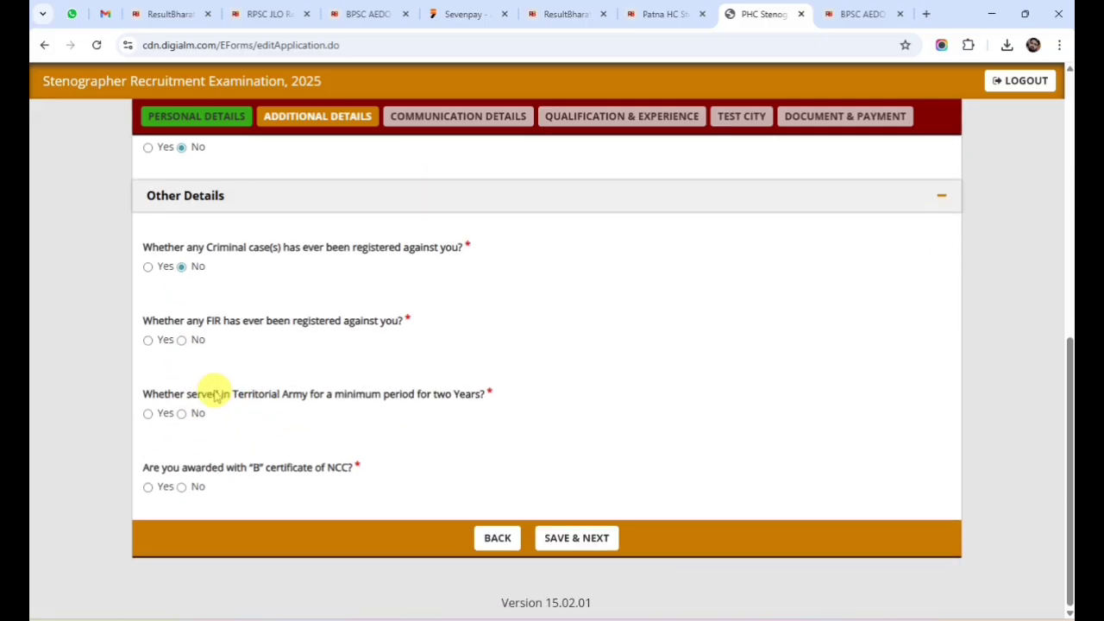
pyautogui.click(181, 340)
pyautogui.click(183, 413)
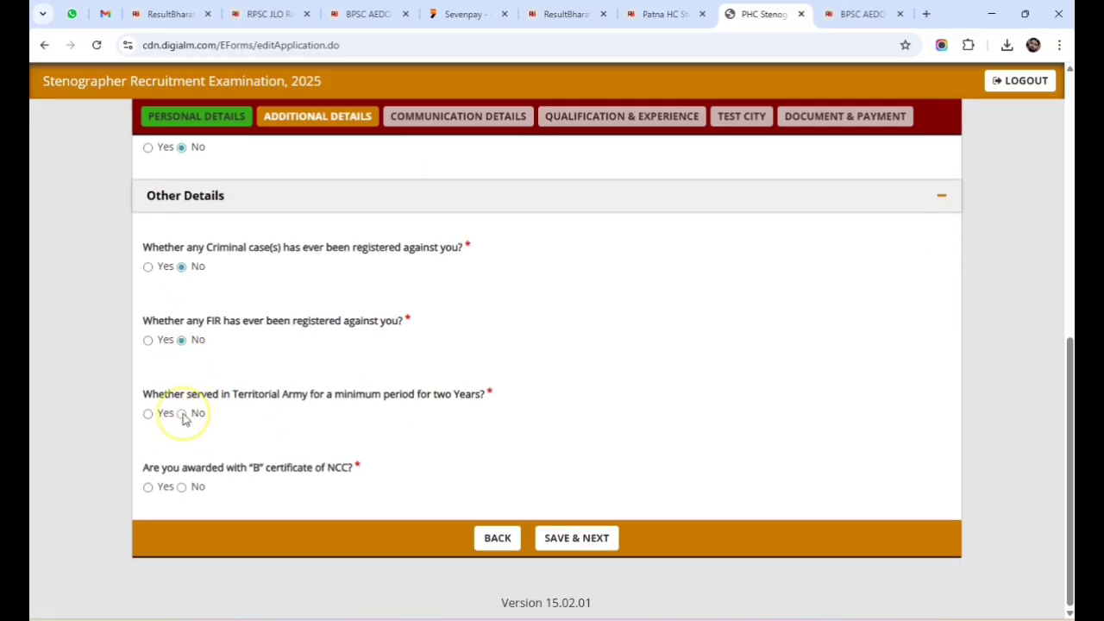
pyautogui.click(182, 488)
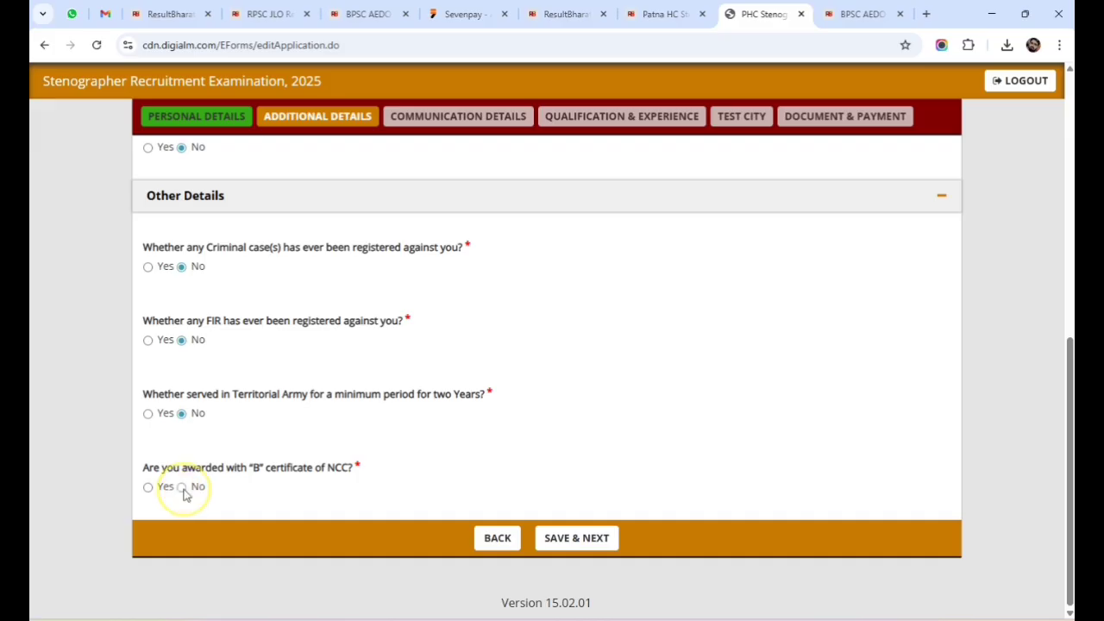
pyautogui.click(592, 535)
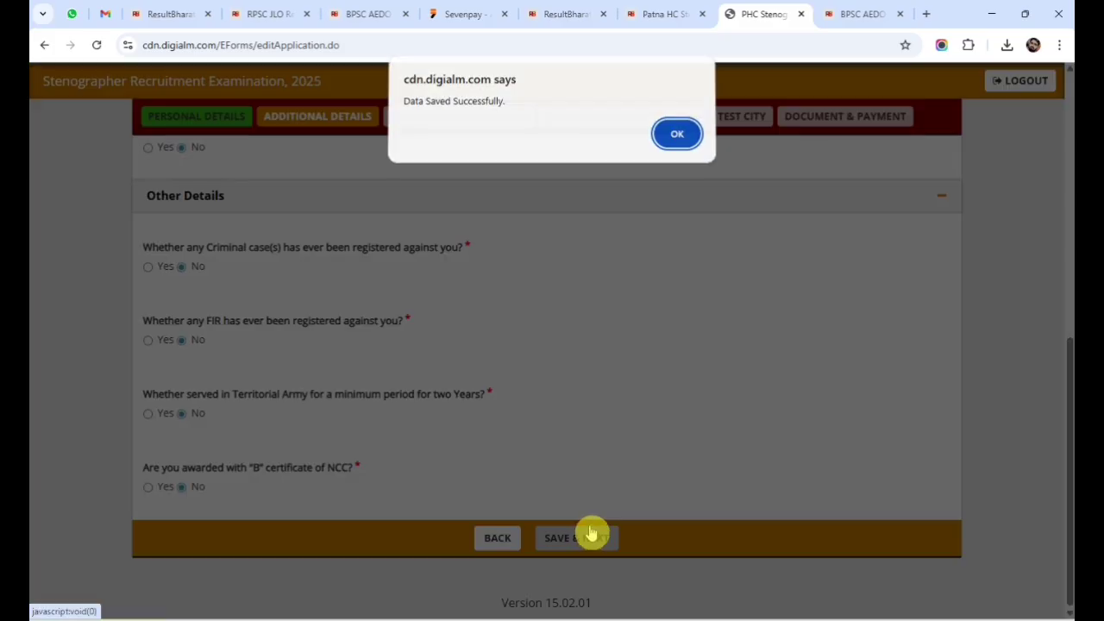
pyautogui.click(672, 135)
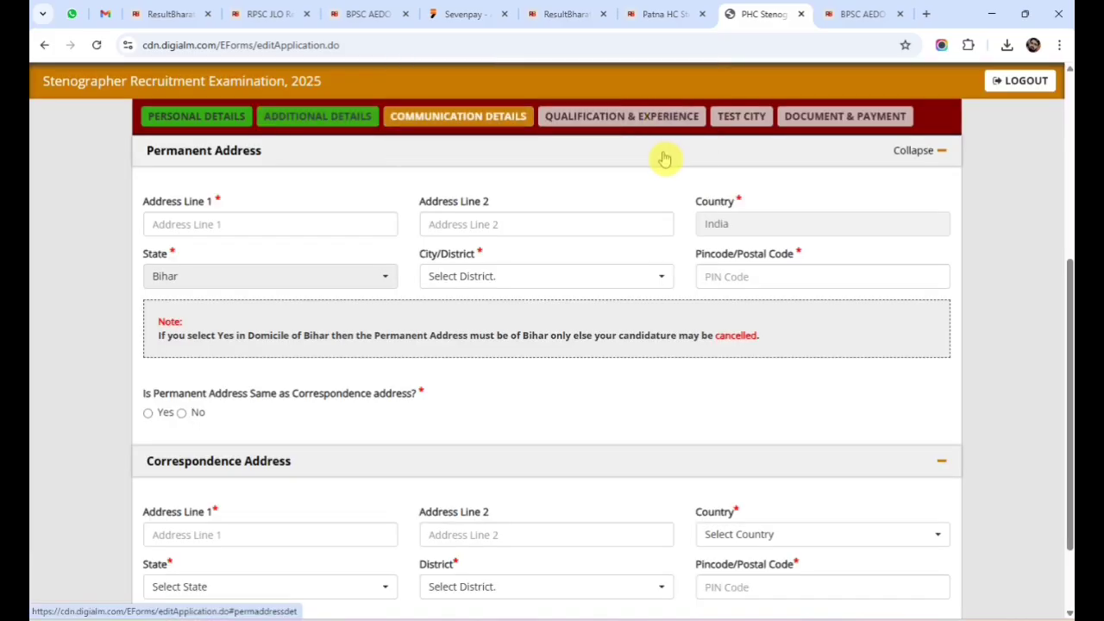
# Enter the applicant's permanent address in Address Line 1 and Address Line 2.
pyautogui.click(219, 223)
pyautogui.write('Vill')
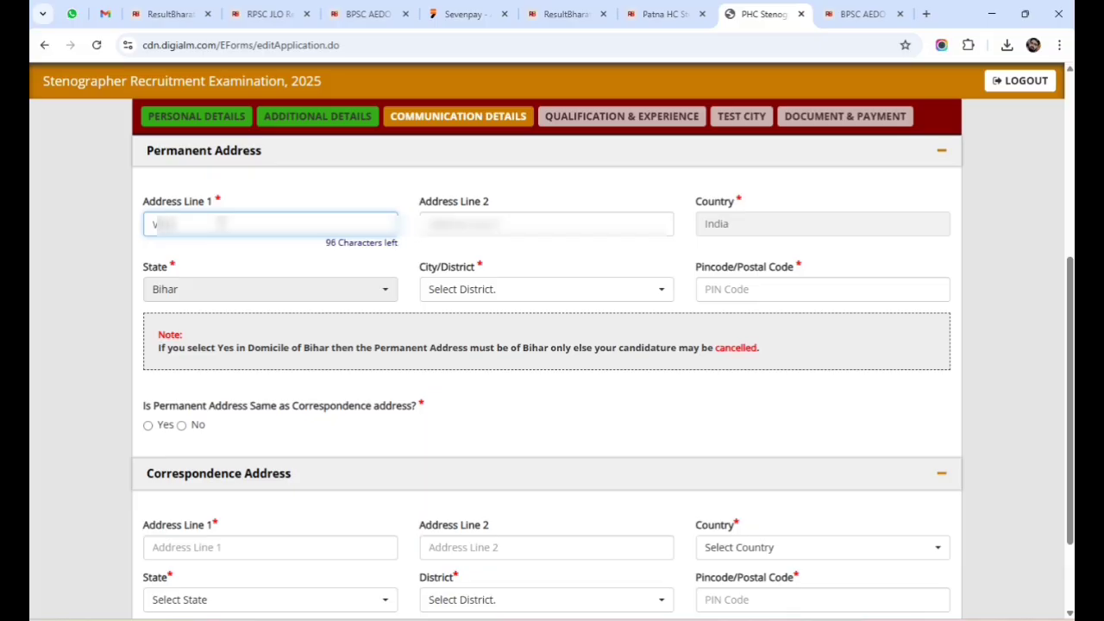
pyautogui.write('agePos')
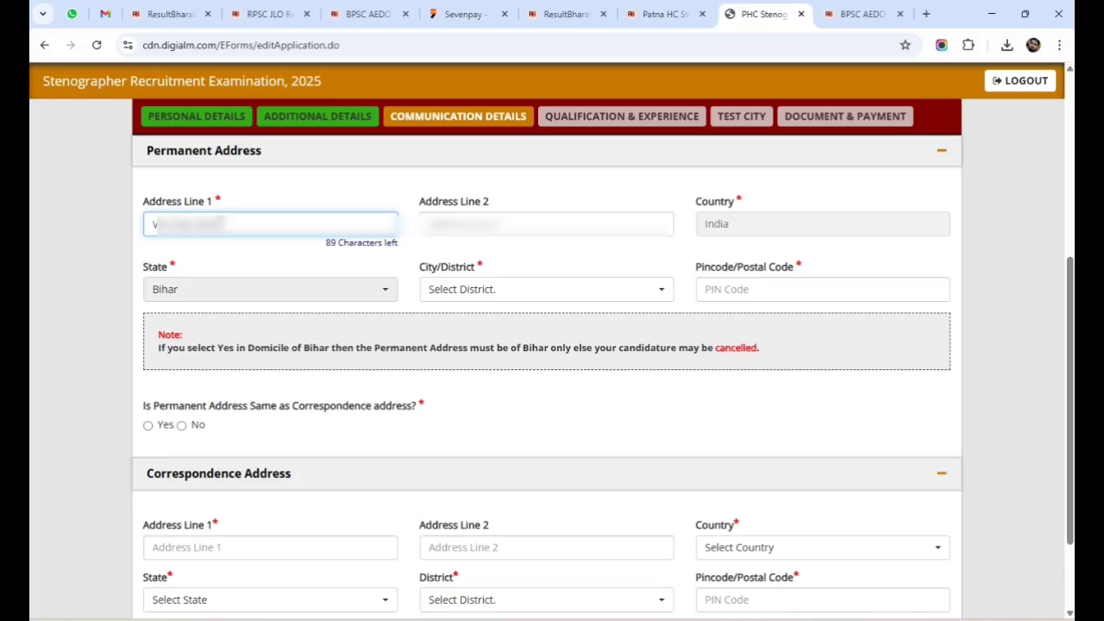
pyautogui.write('t Off')
pyautogui.click(467, 217)
pyautogui.write('Dist')
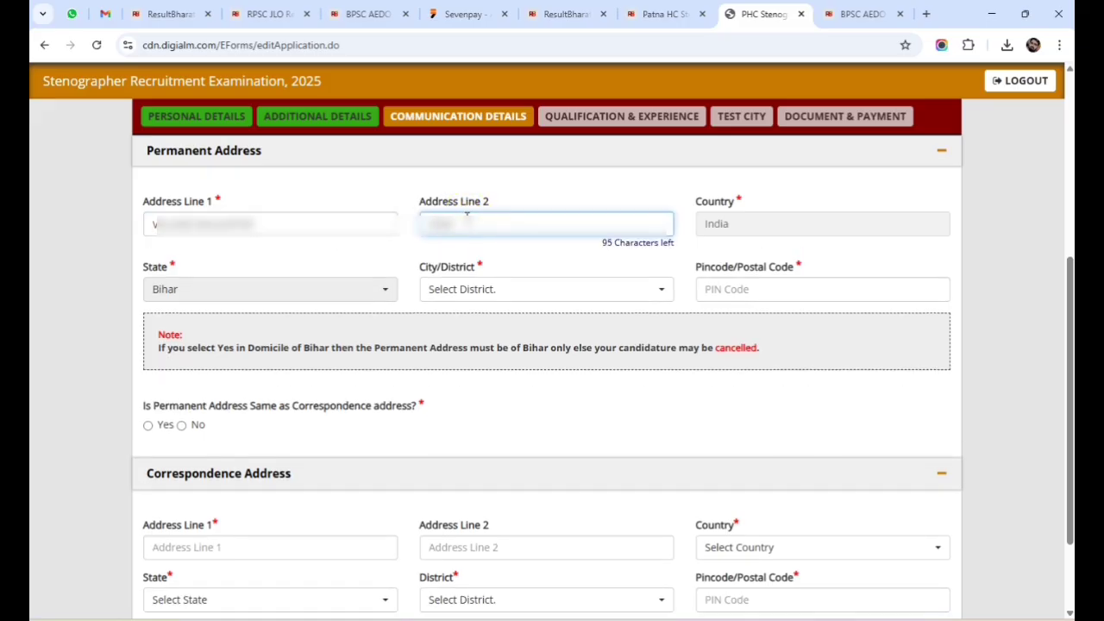
pyautogui.write('Arah Bi')
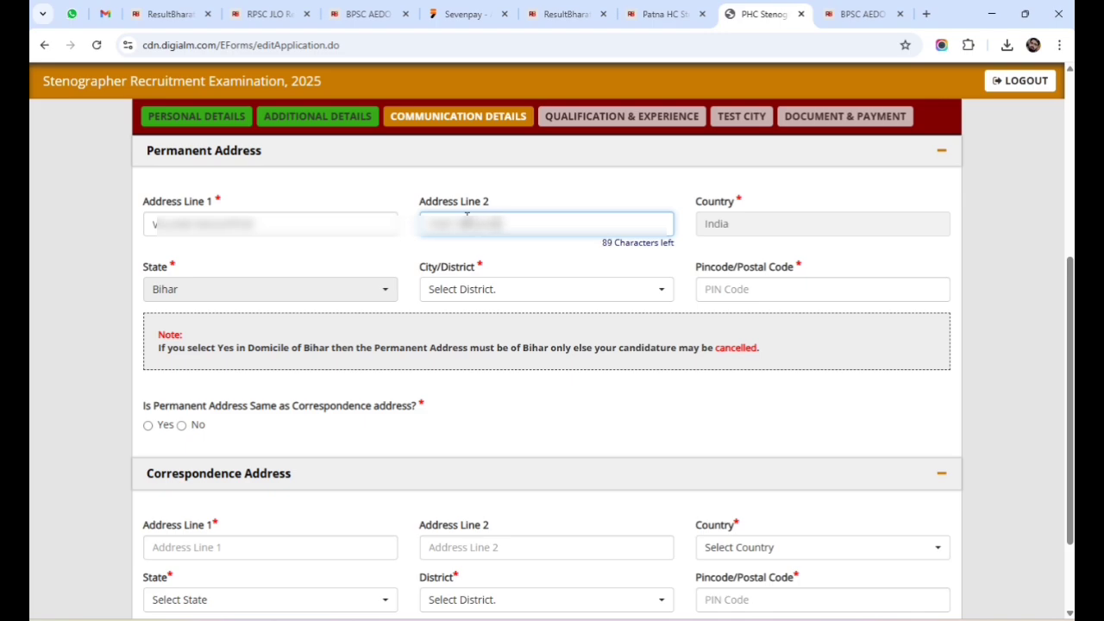
pyautogui.write('har, Patna')
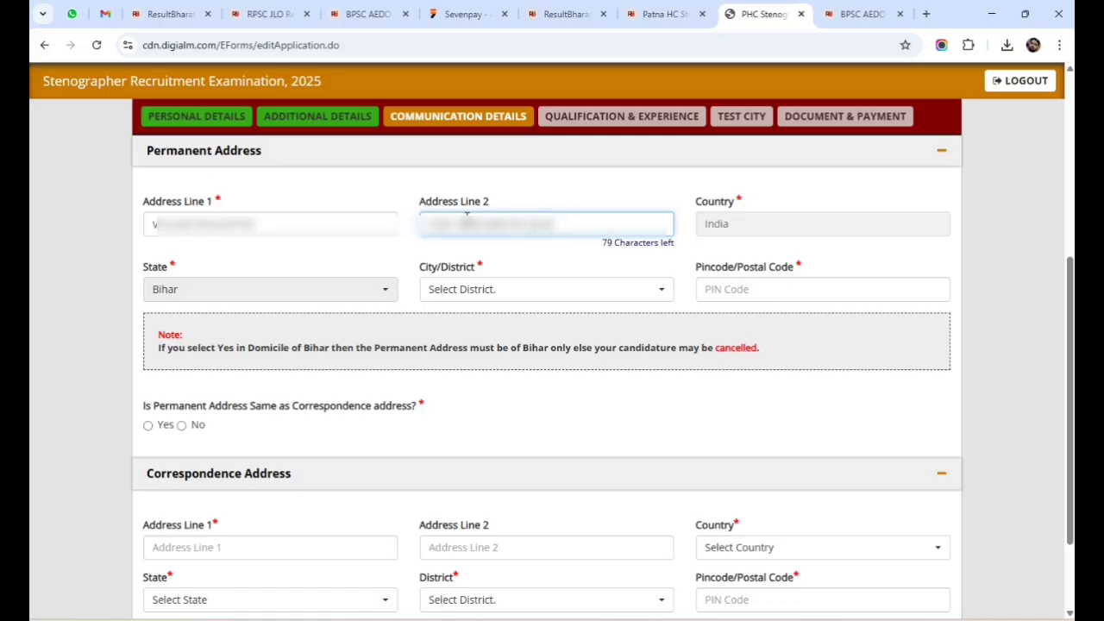
pyautogui.write(', 80')
# Set the permanent address district to Patna and pincode to 803201.
pyautogui.click(539, 288)
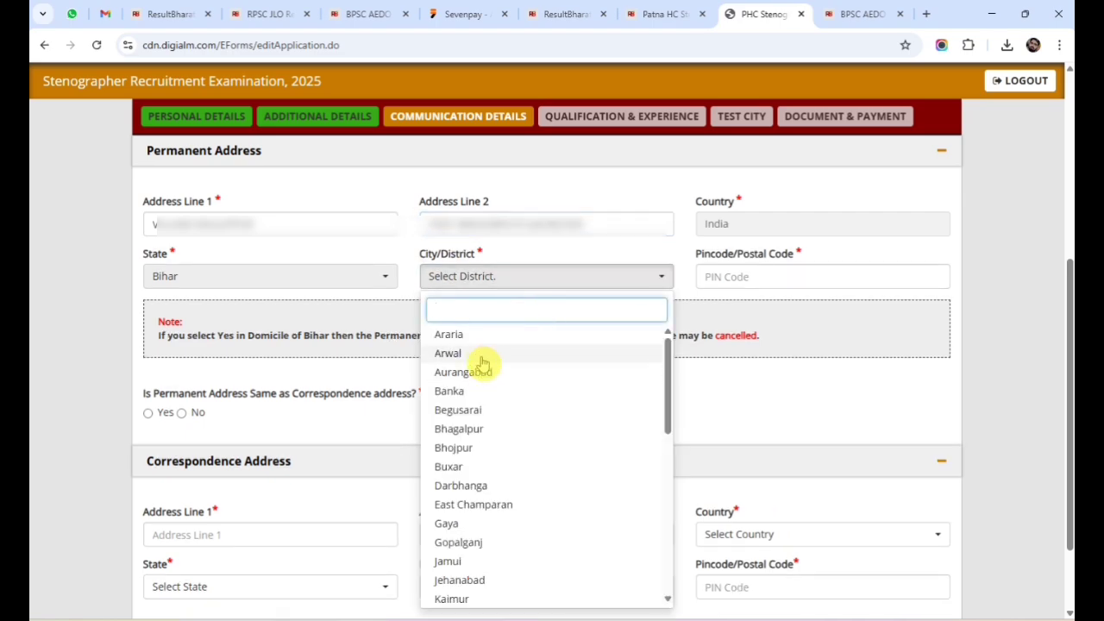
pyautogui.write('PATNA')
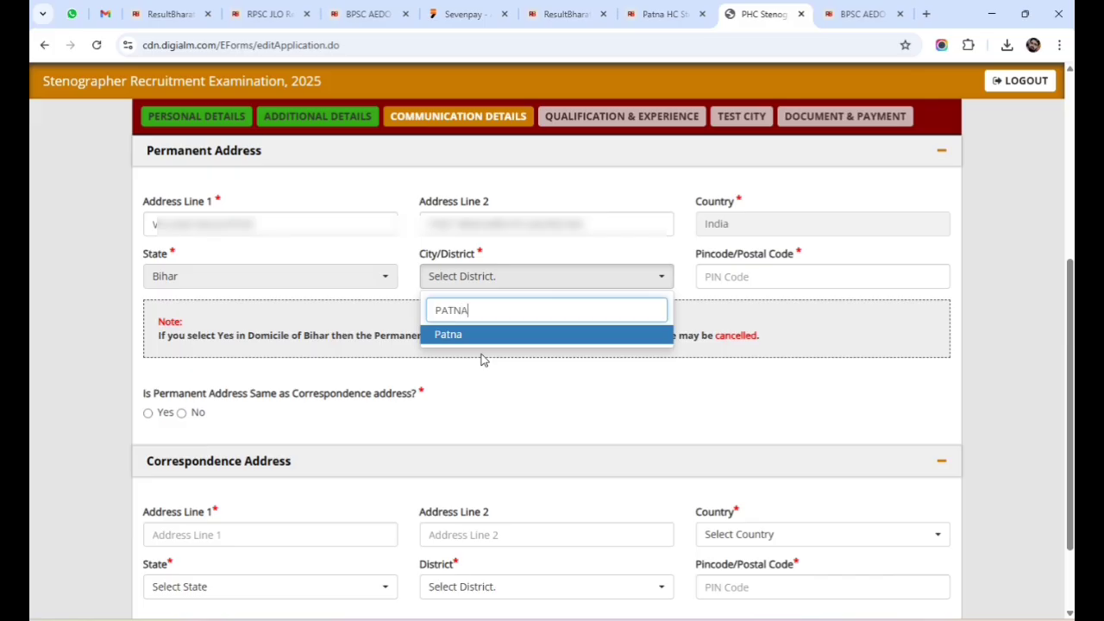
pyautogui.click(485, 336)
pyautogui.click(729, 280)
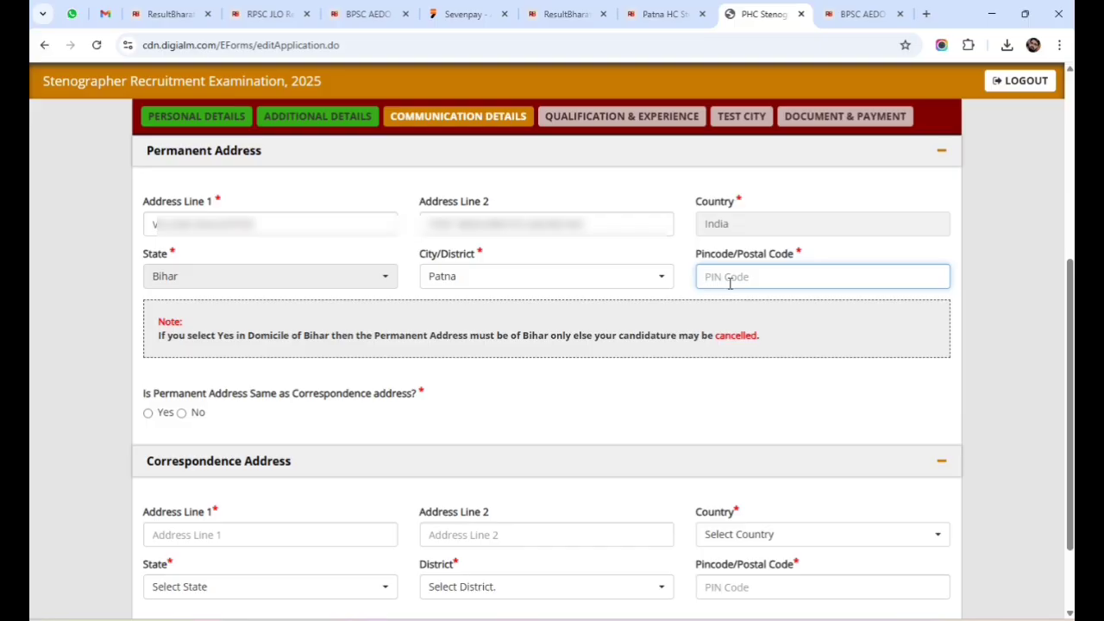
pyautogui.write('80')
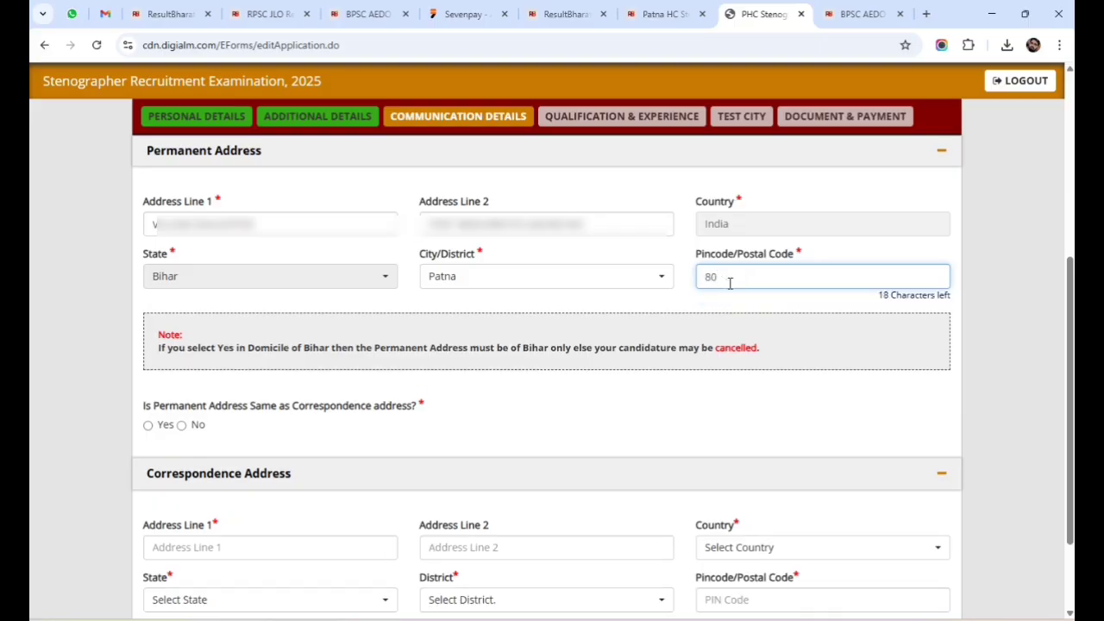
pyautogui.write('3201')
# Answer No to the correspondence address being the same as the permanent address.
pyautogui.click(182, 432)
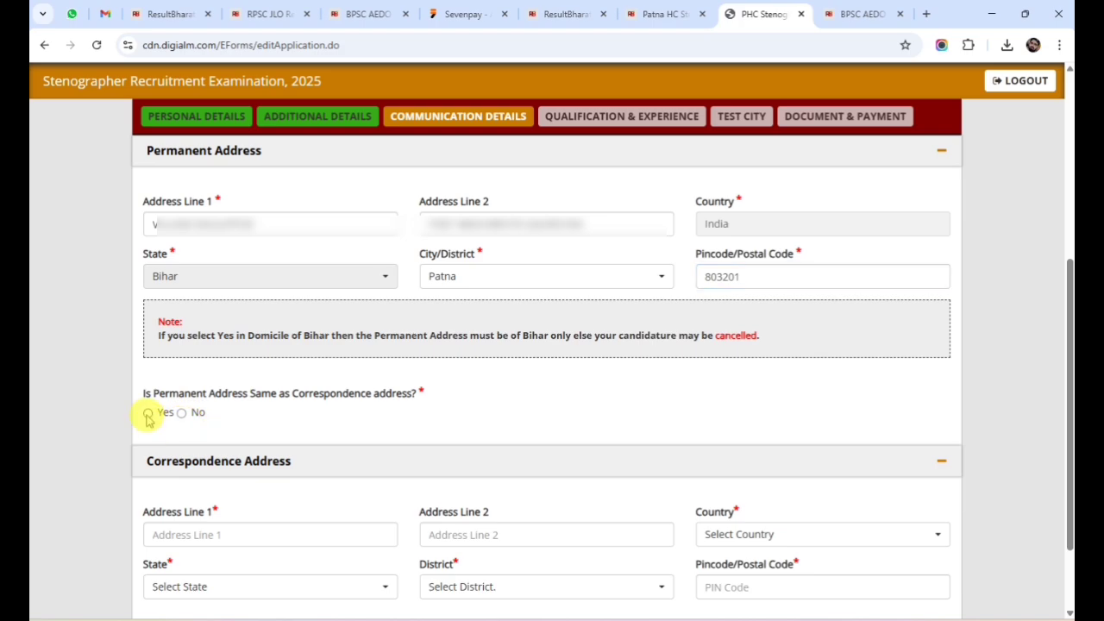
pyautogui.click(148, 413)
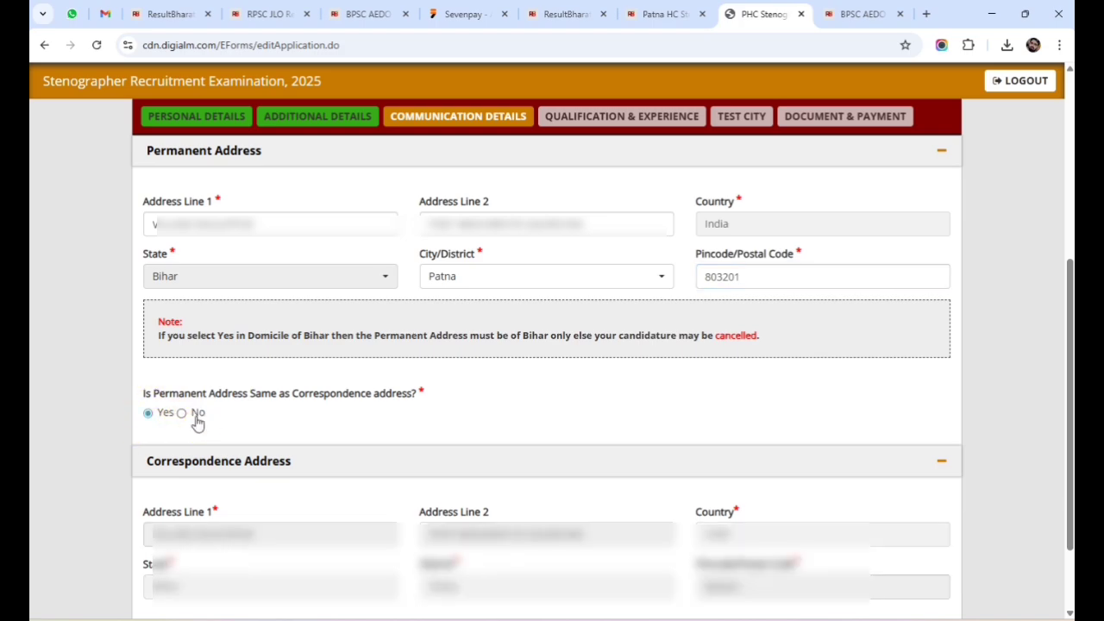
pyautogui.click(183, 414)
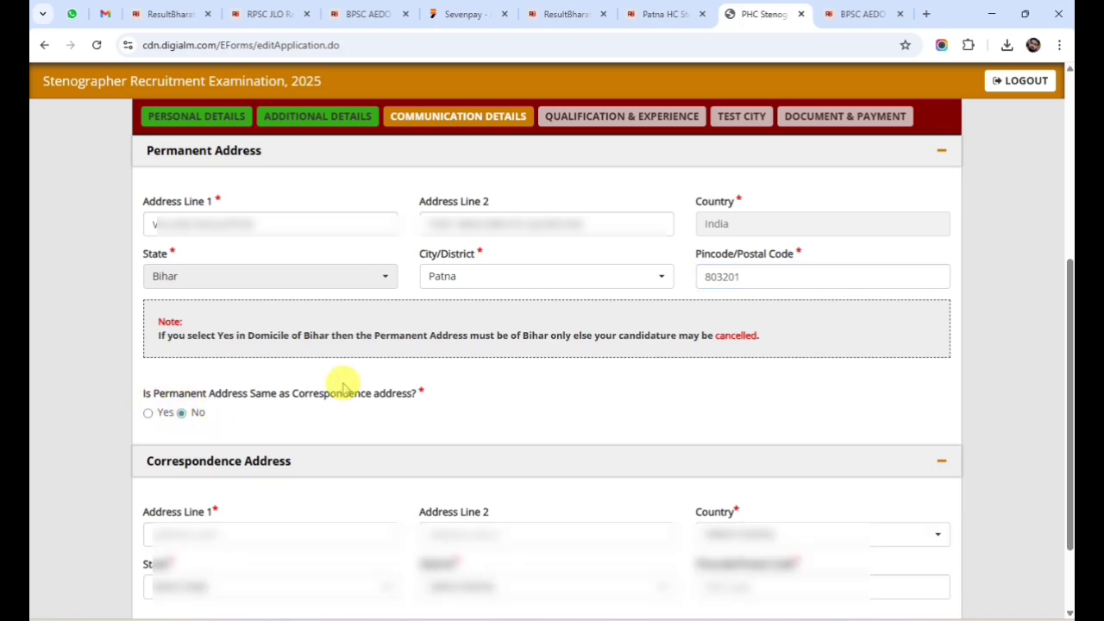
pyautogui.scroll(-2, 377, 394)
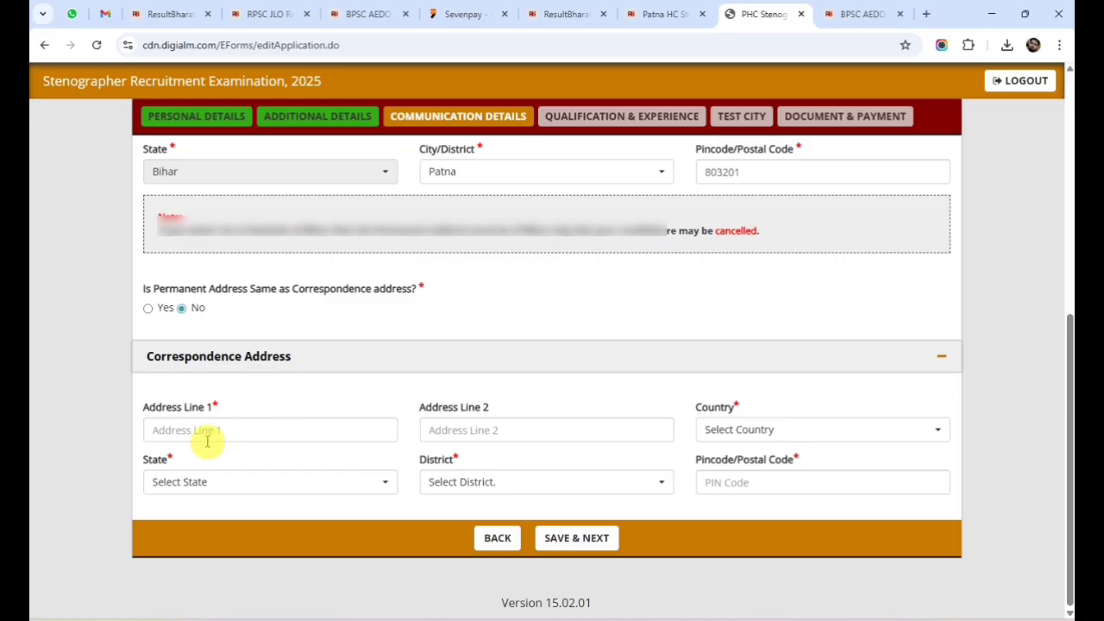
# Enter the applicant's correspondence address in Address Line 1 and Address Line 2.
pyautogui.click(198, 431)
pyautogui.write('QR N')
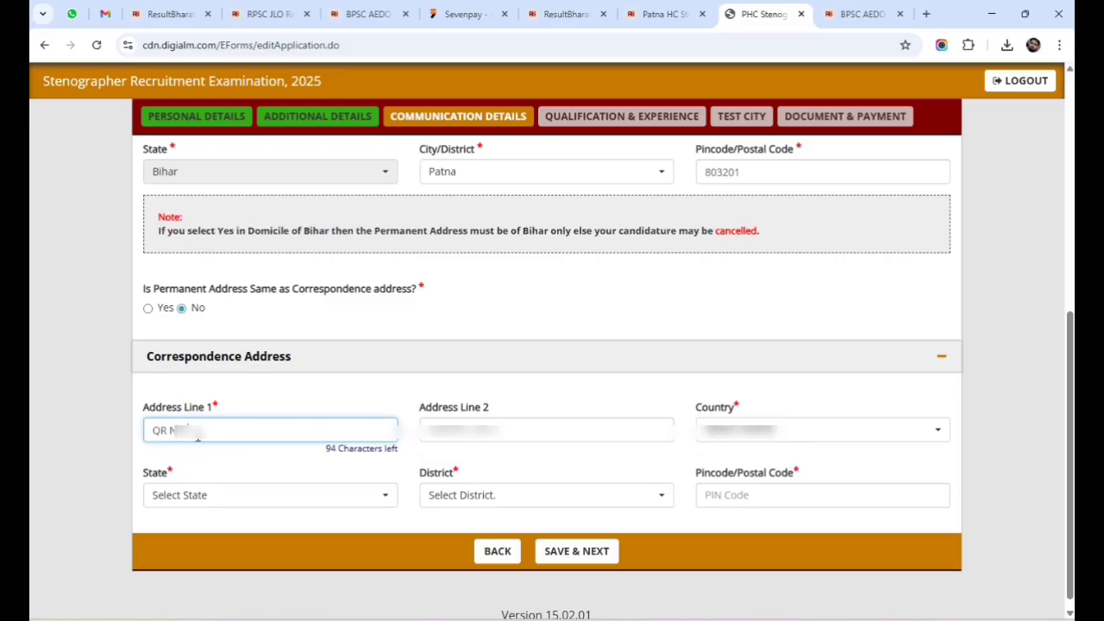
pyautogui.write('o123, Block')
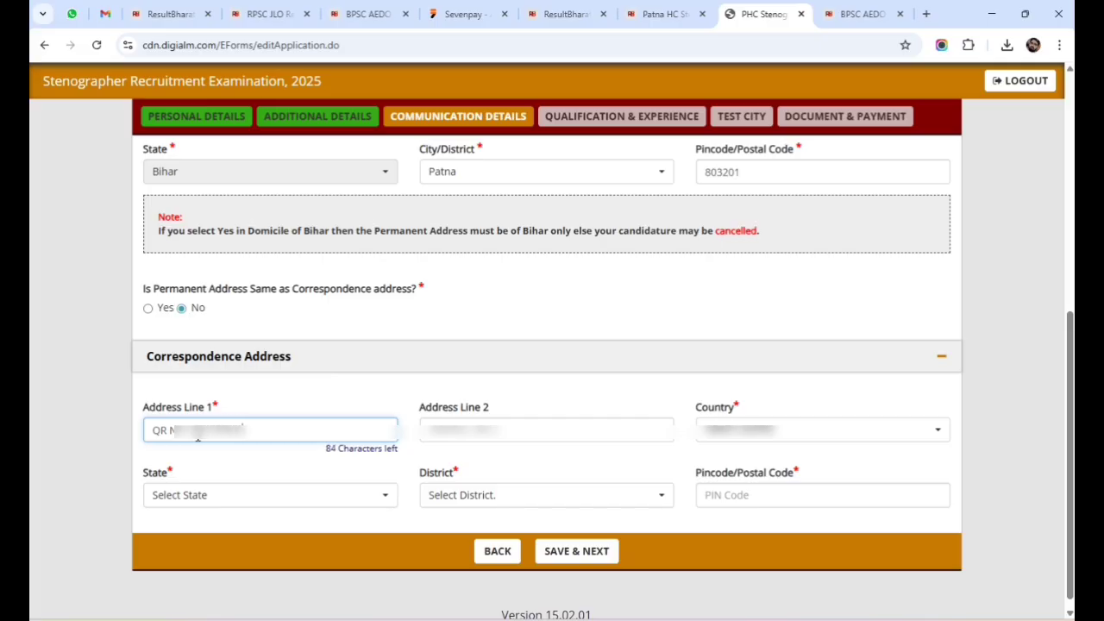
pyautogui.write(' Patna, B')
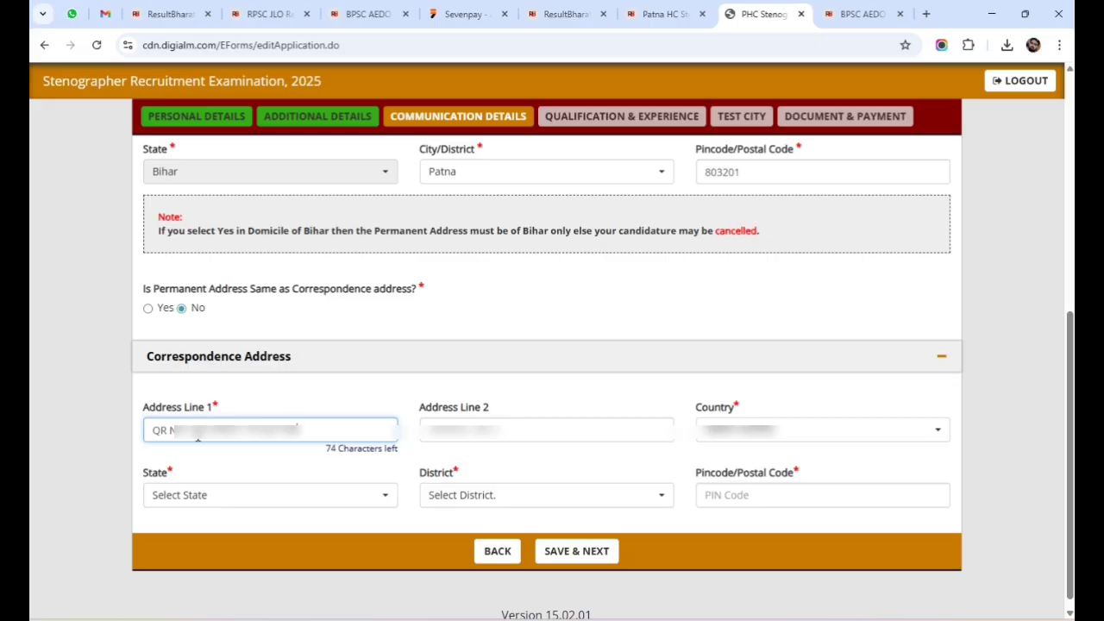
pyautogui.write('har')
pyautogui.click(439, 428)
pyautogui.write('Kankarbagh')
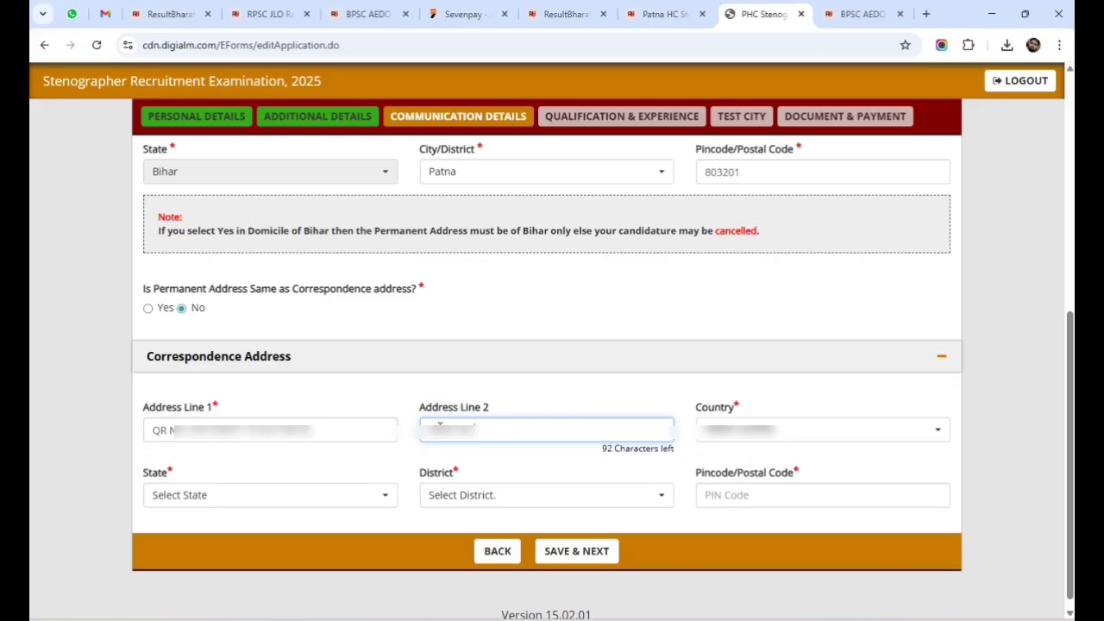
pyautogui.write(', Road No.')
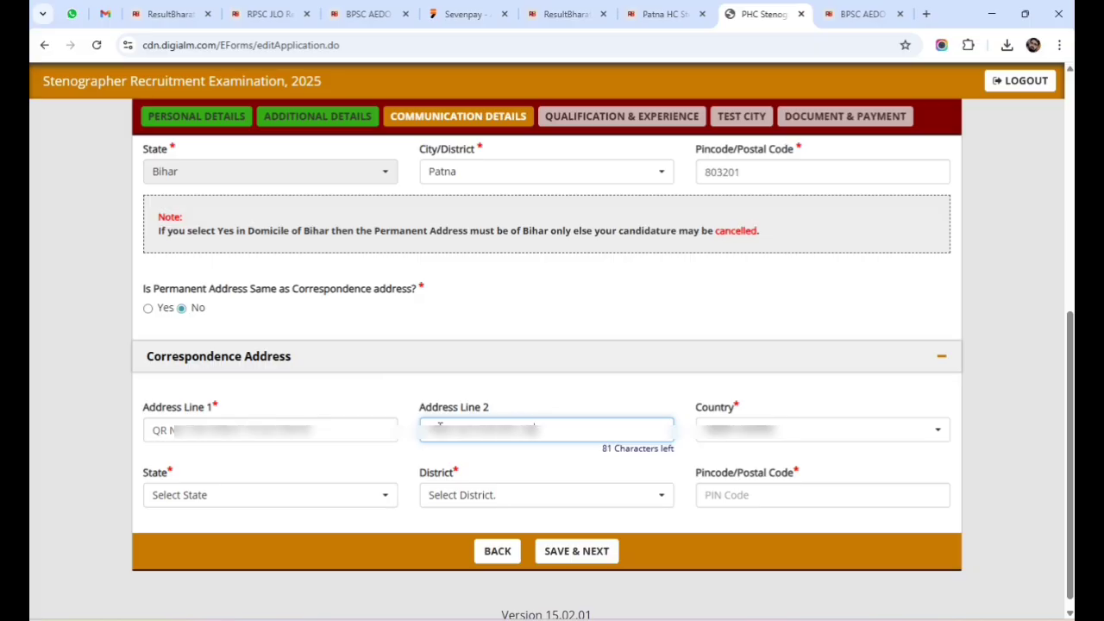
# Set correspondence country India, state Jharkhand, district Bokaro and pincode 827009.
pyautogui.click(739, 424)
pyautogui.click(740, 509)
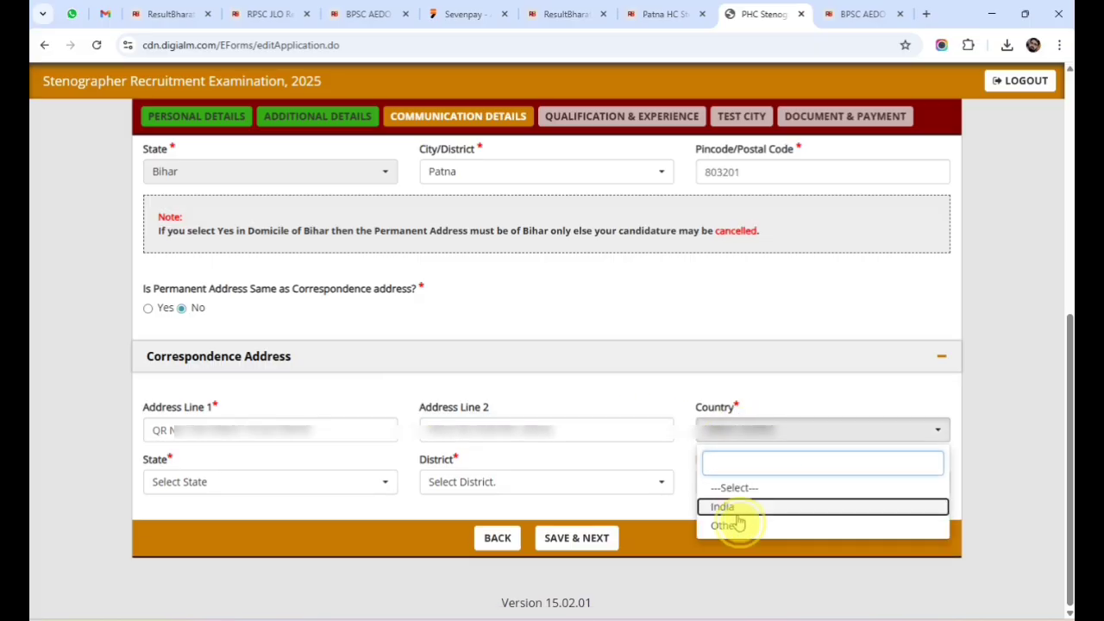
pyautogui.click(248, 482)
pyautogui.click(192, 400)
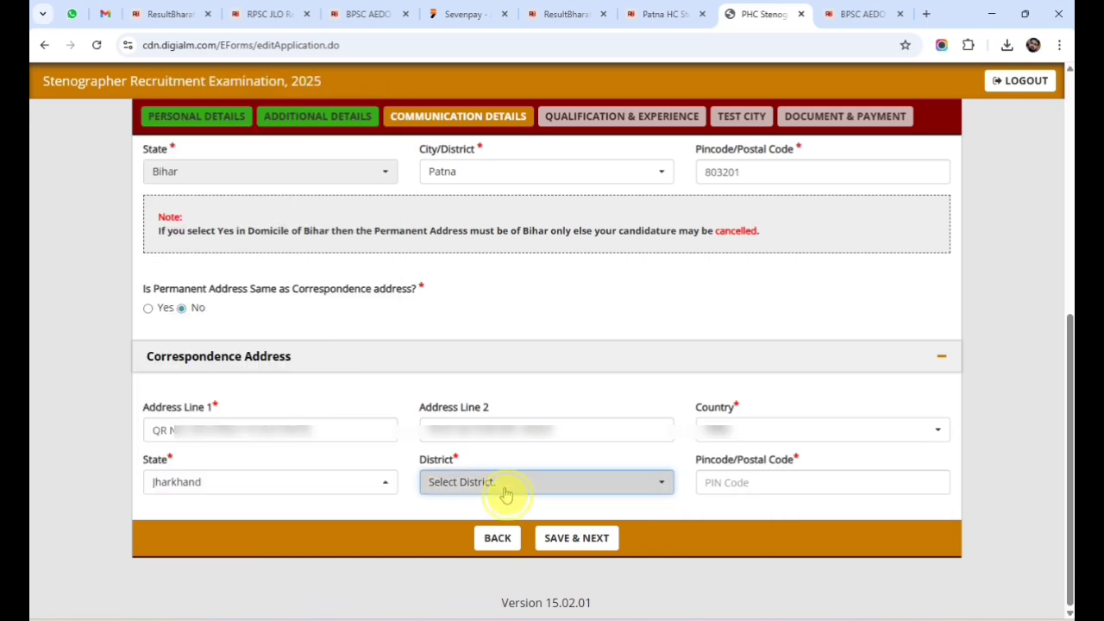
pyautogui.click(505, 485)
pyautogui.click(488, 127)
pyautogui.click(775, 485)
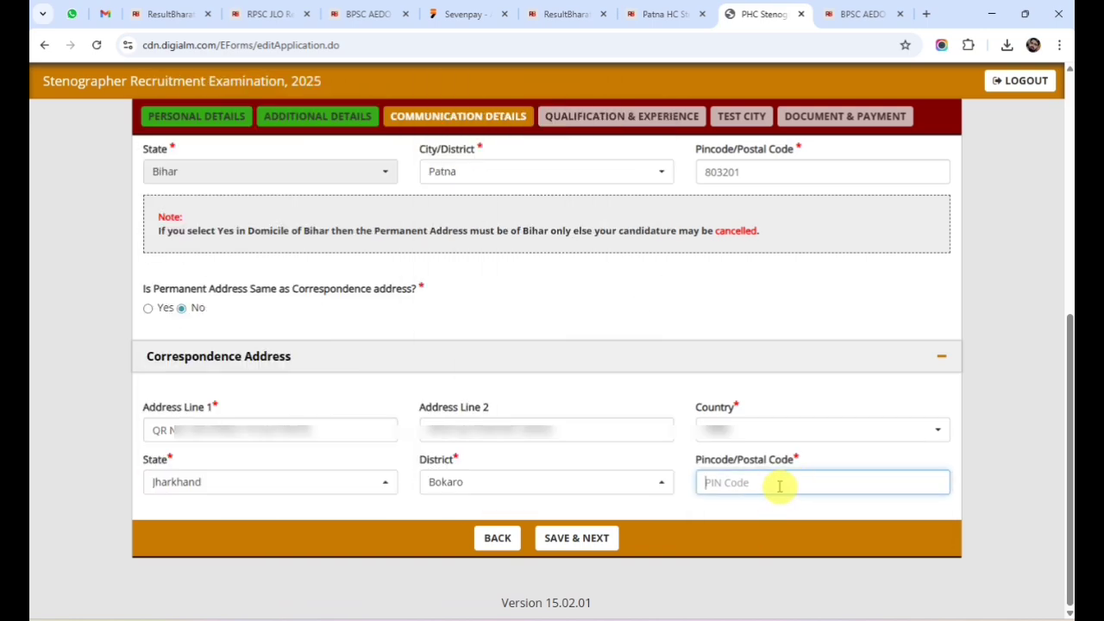
pyautogui.write('827009')
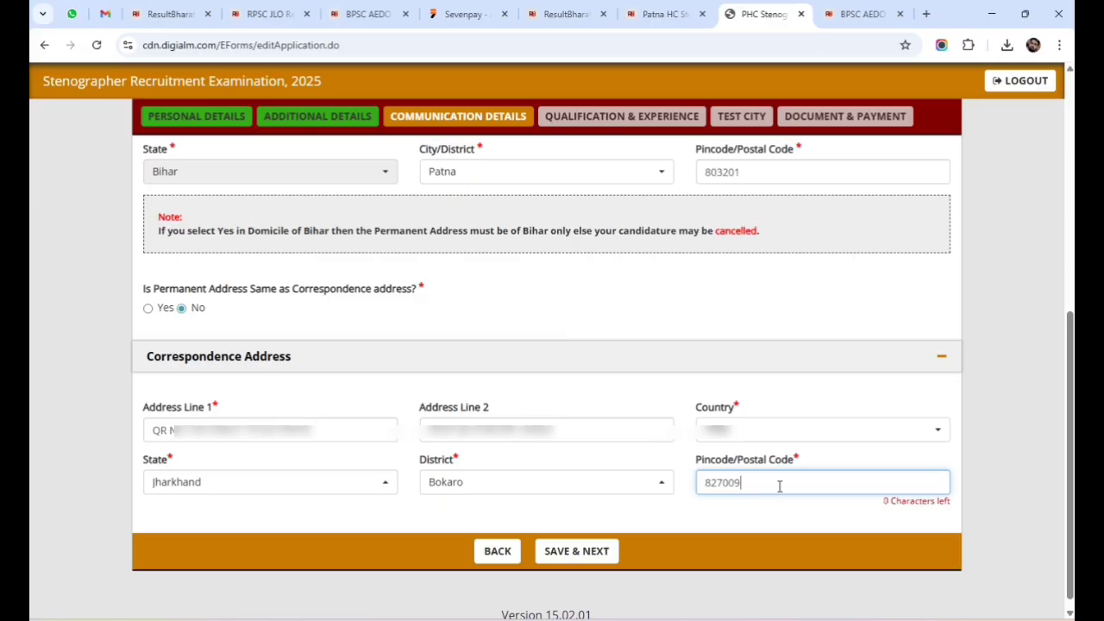
# Save the communication details and acknowledge the 'Data Saved Successfully' alert.
pyautogui.click(564, 554)
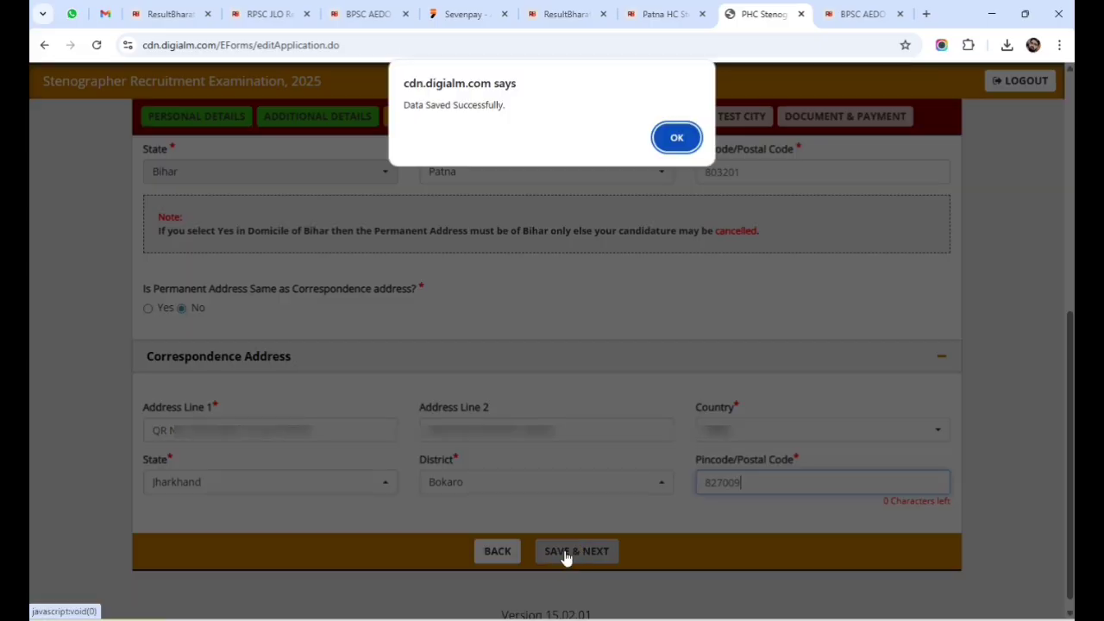
pyautogui.click(680, 136)
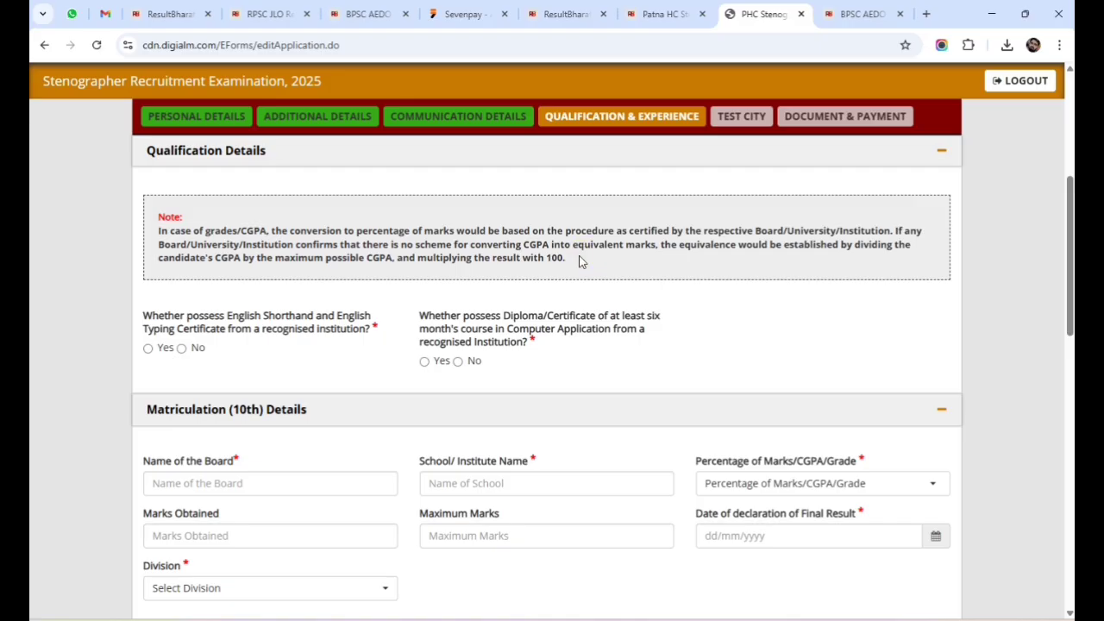
# Answer Yes for the shorthand/typing certificate and computer application diploma, then begin the 10th board name.
pyautogui.click(571, 260)
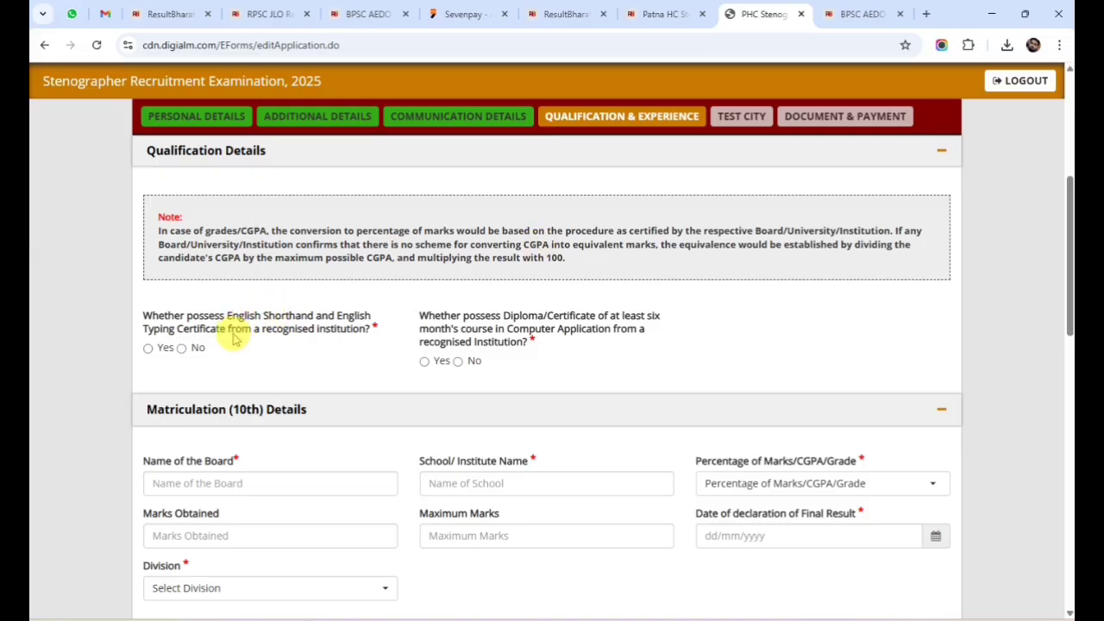
pyautogui.click(148, 349)
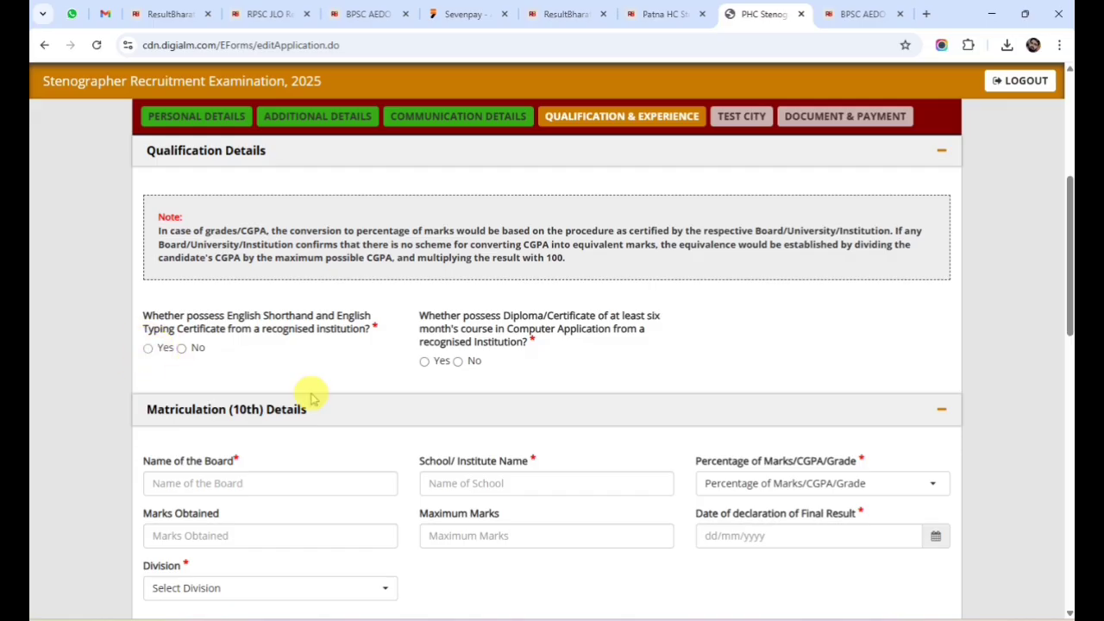
pyautogui.click(424, 361)
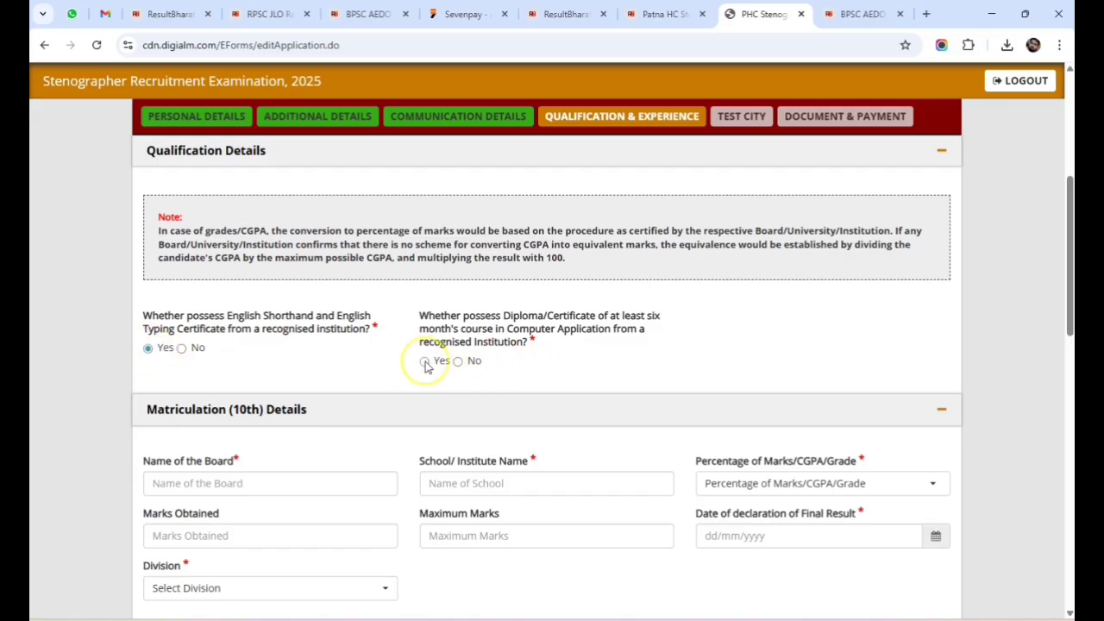
pyautogui.scroll(-2, 259, 366)
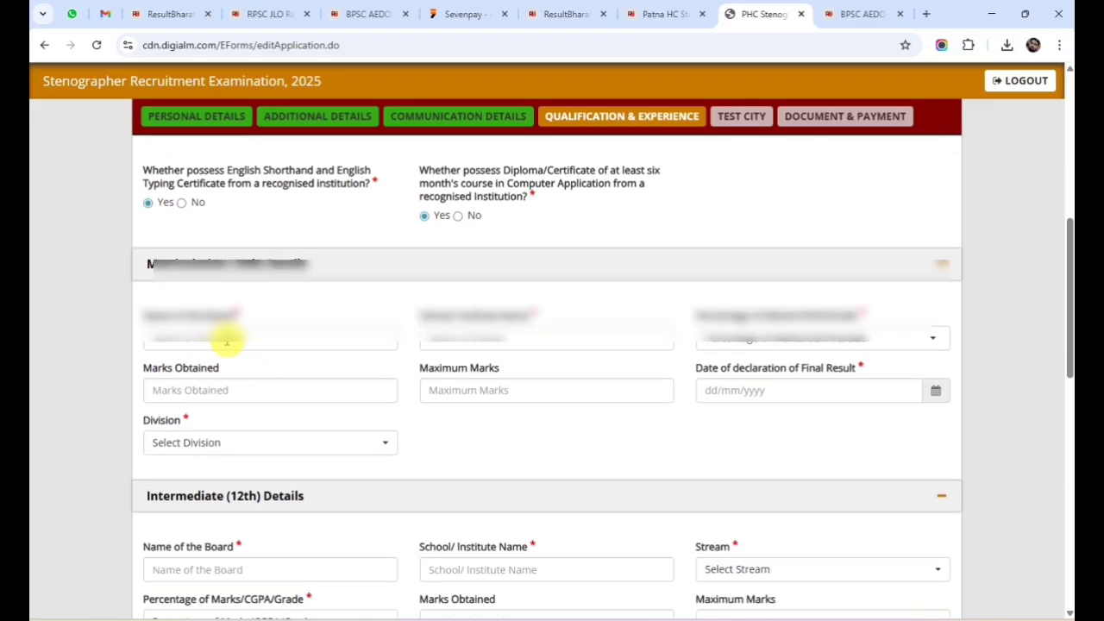
pyautogui.click(227, 337)
pyautogui.scroll(-1, 227, 337)
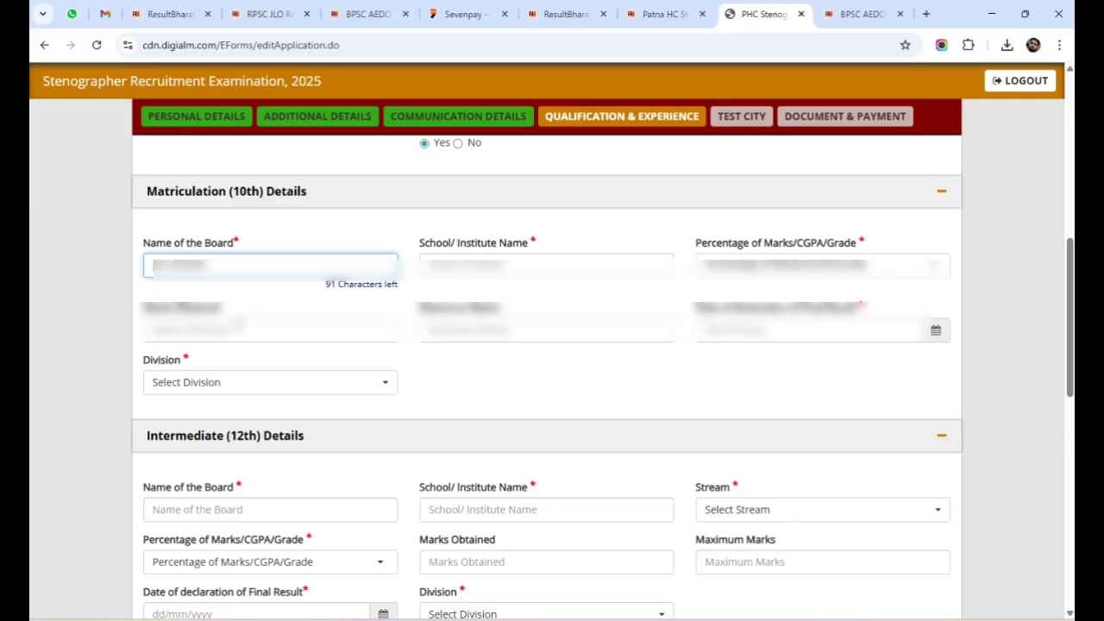
# Enter 'xy' as the 10th school name and choose Percentage as the marks type.
pyautogui.click(458, 260)
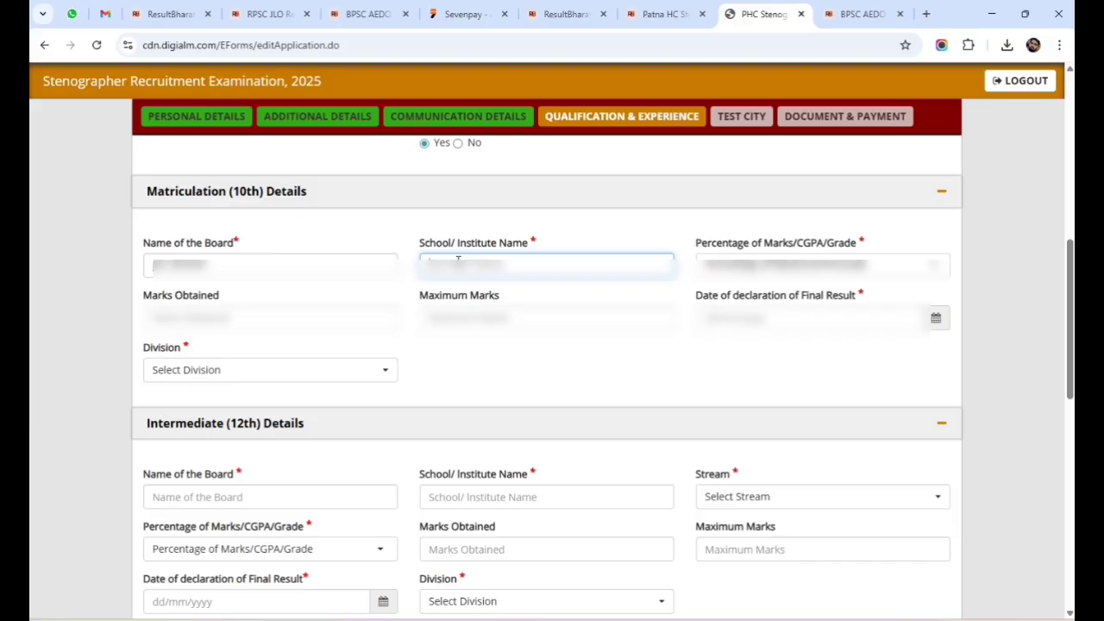
pyautogui.write('xy')
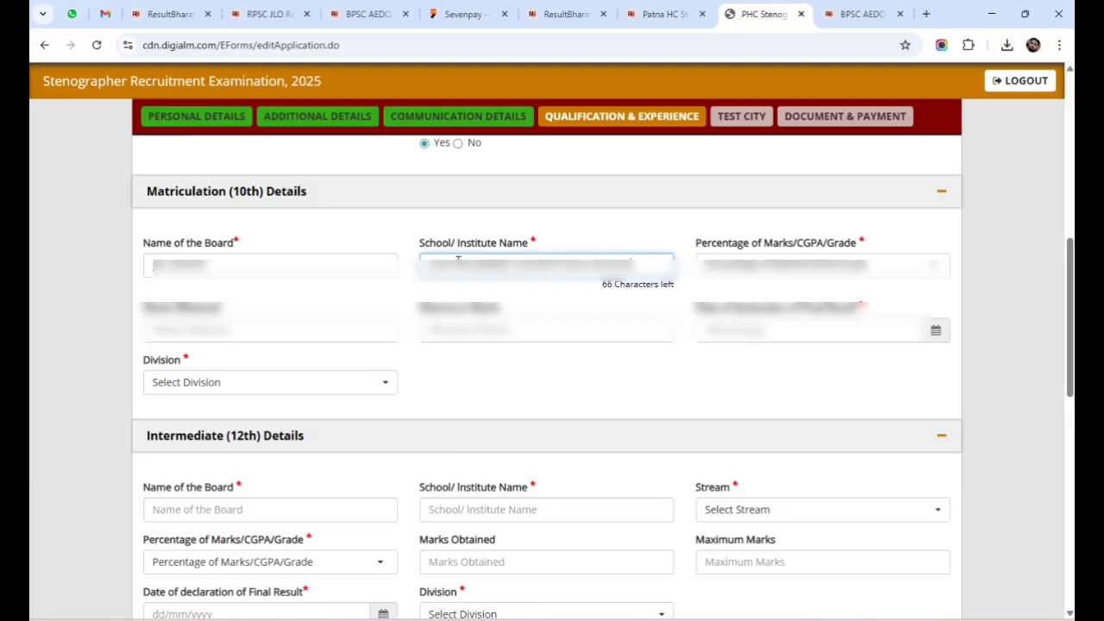
pyautogui.click(729, 272)
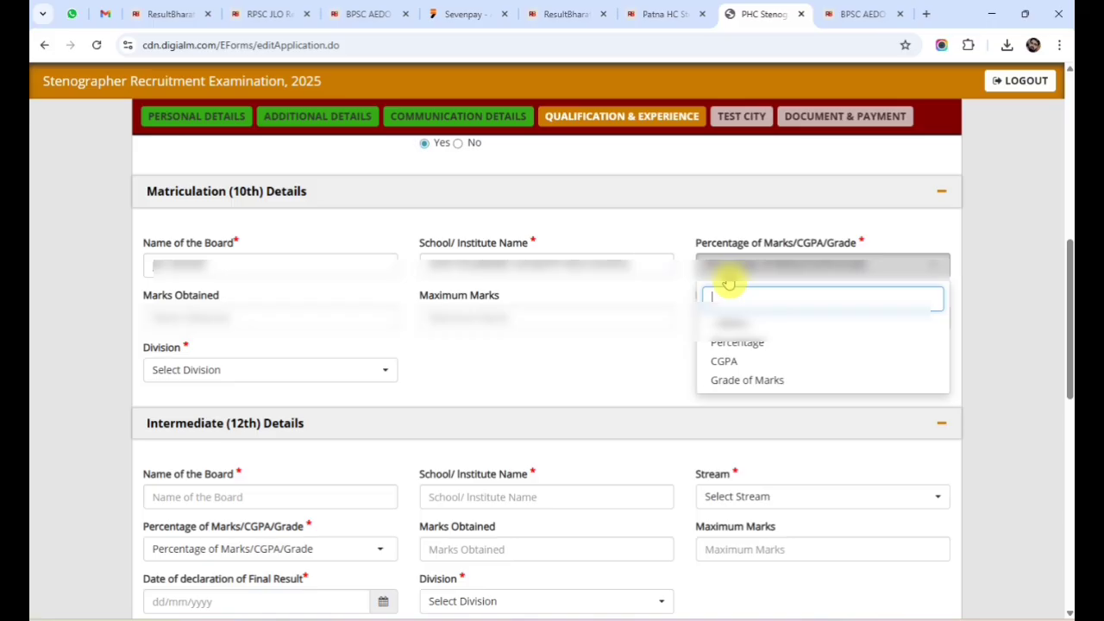
pyautogui.click(733, 345)
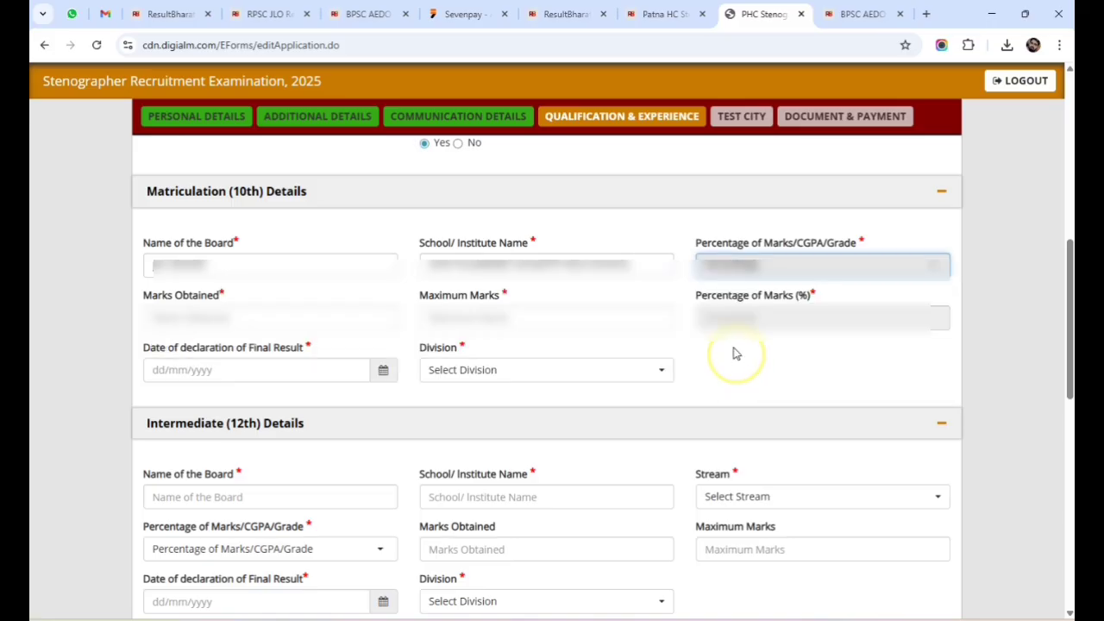
pyautogui.click(229, 317)
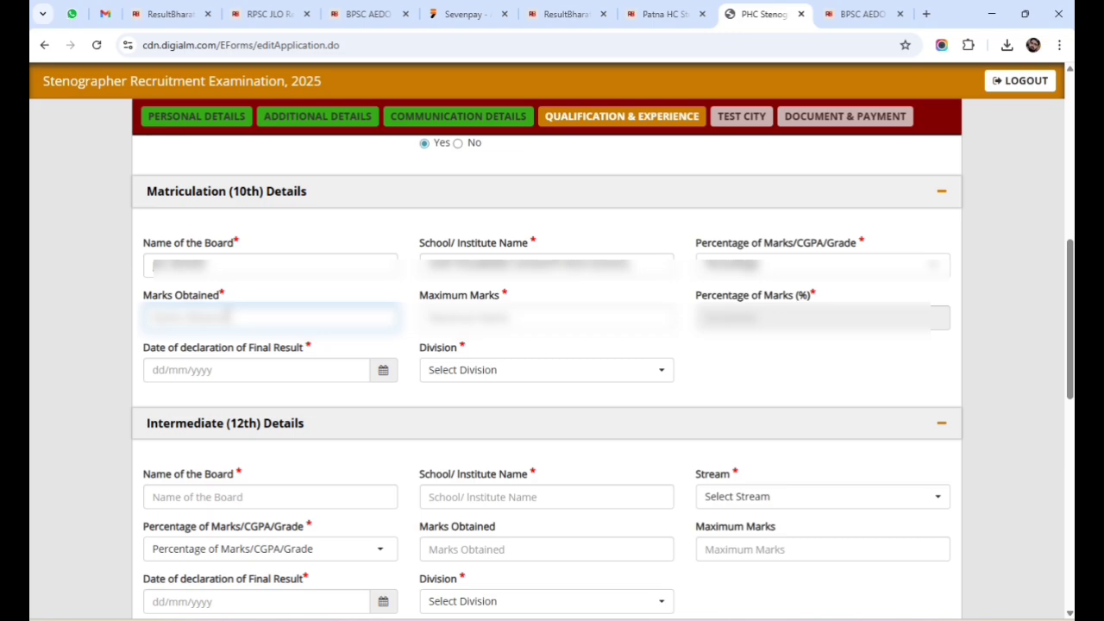
# Enter 10th marks obtained 42 out of maximum marks 100.
pyautogui.write('42')
pyautogui.click(463, 318)
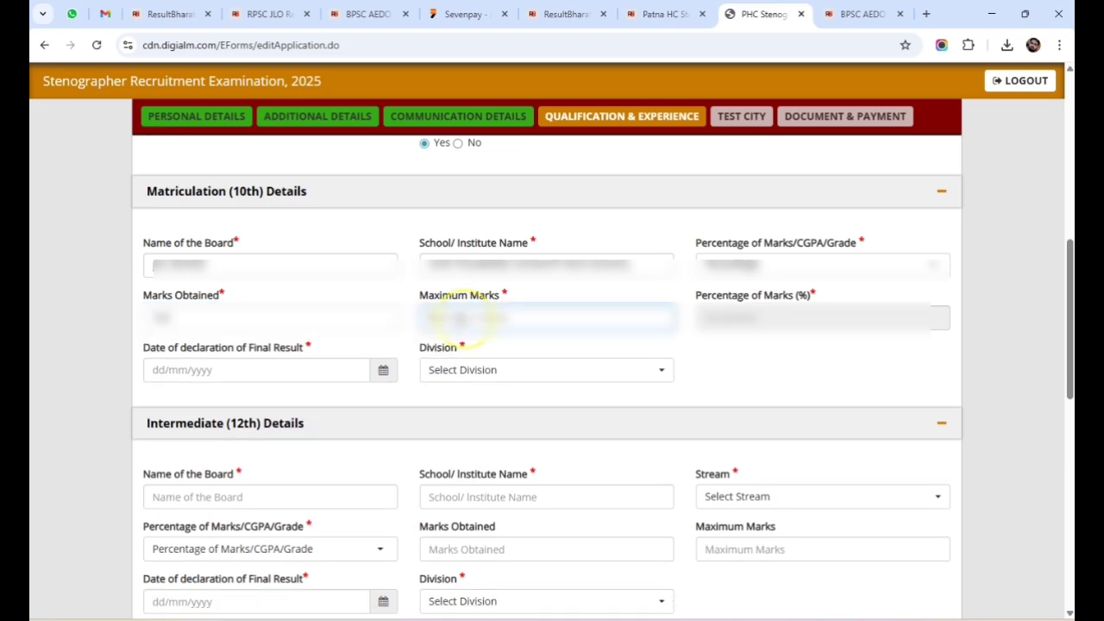
pyautogui.write('100')
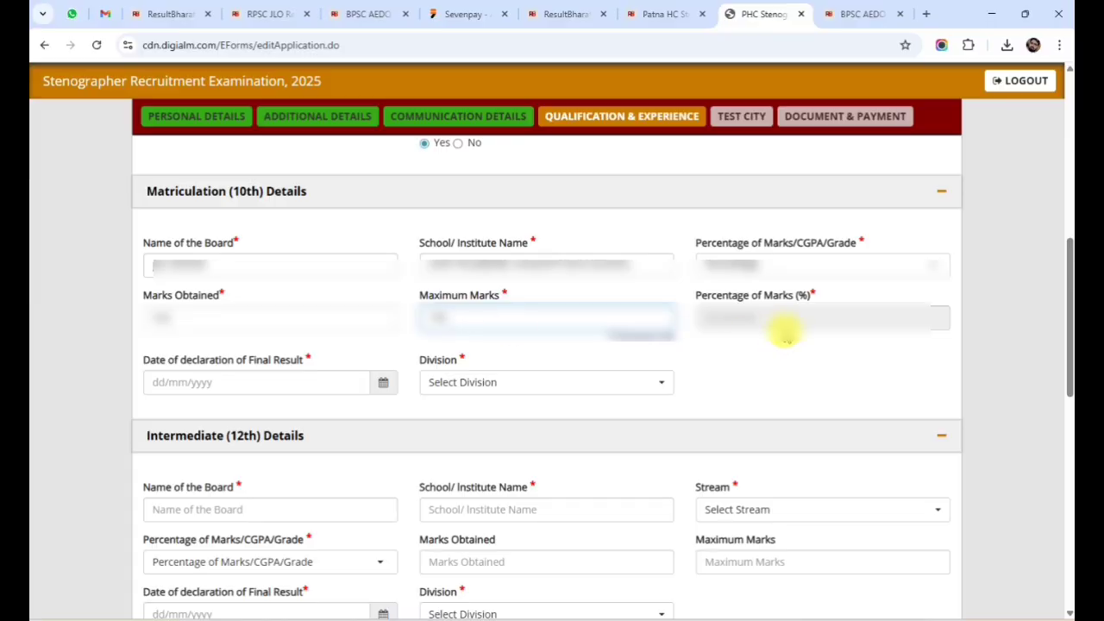
pyautogui.click(815, 319)
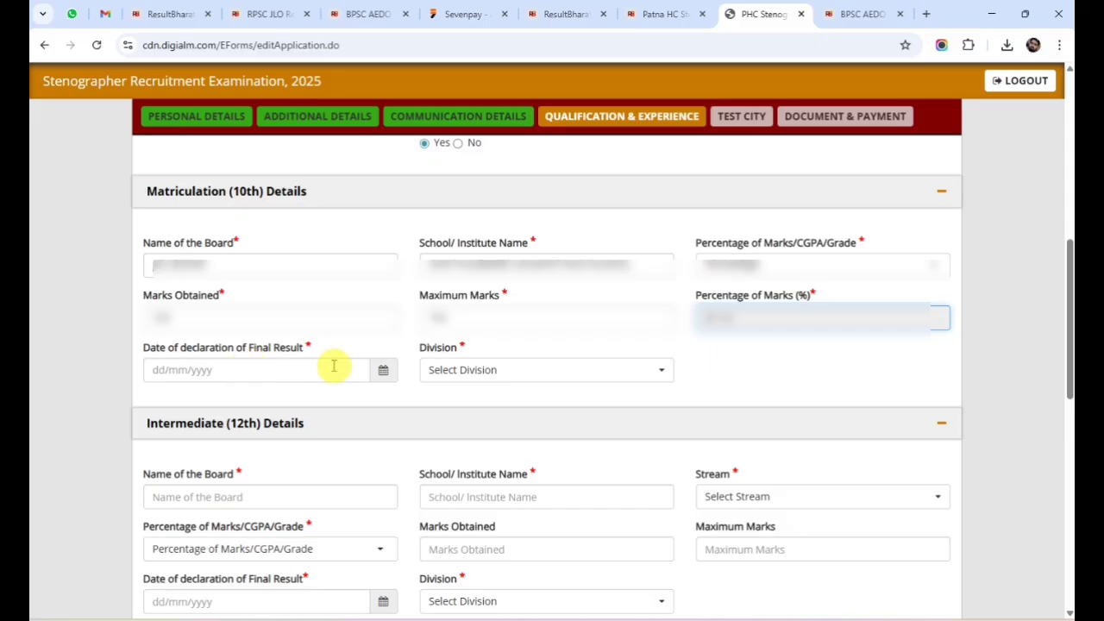
# Set the 10th result declaration date to 26/09/2019 and the division to Second.
pyautogui.click(382, 370)
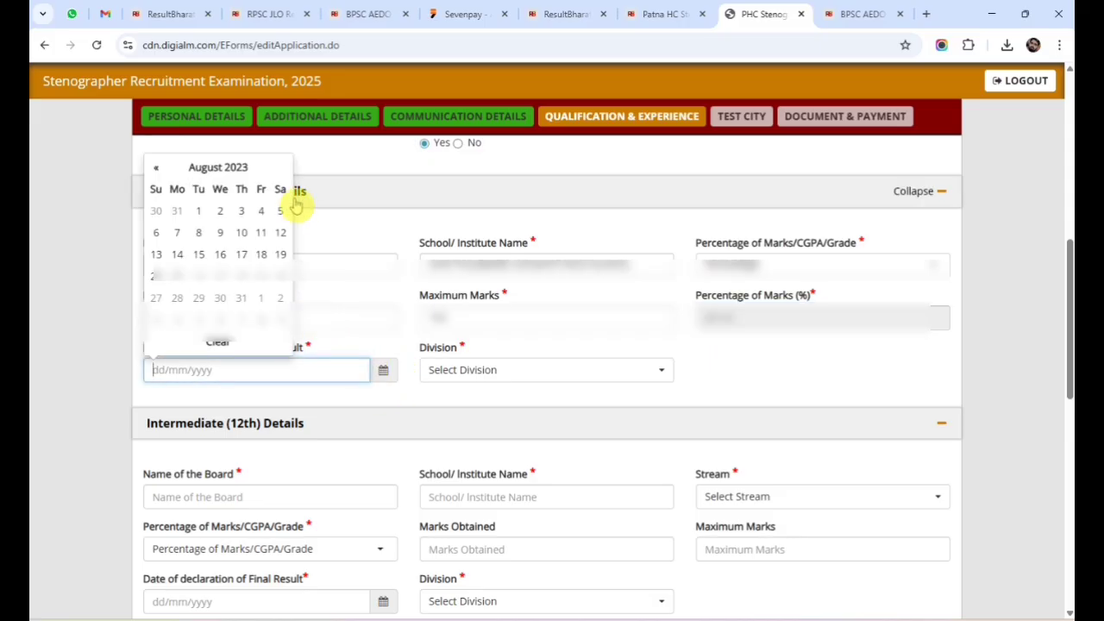
pyautogui.click(217, 167)
pyautogui.click(153, 187)
pyautogui.click(154, 187)
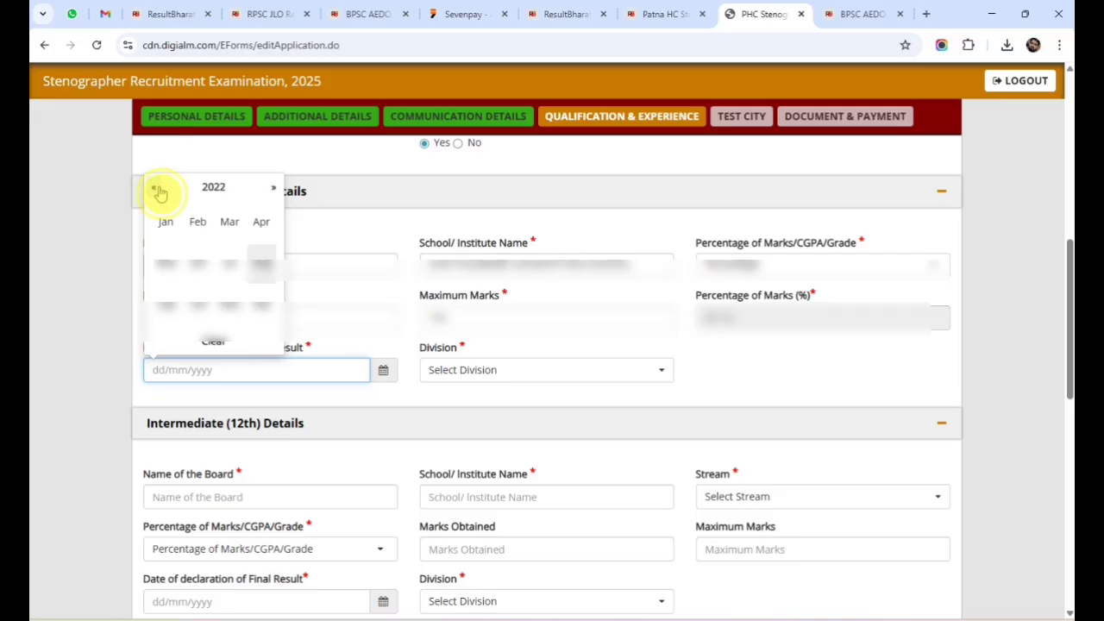
pyautogui.click(153, 187)
pyautogui.click(153, 187)
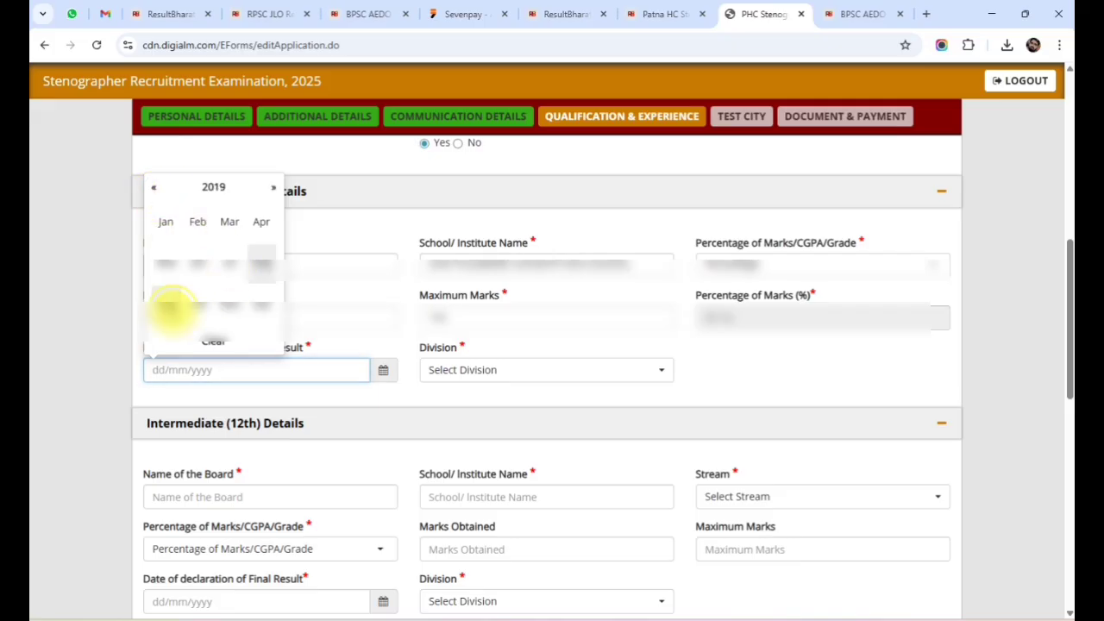
pyautogui.click(166, 306)
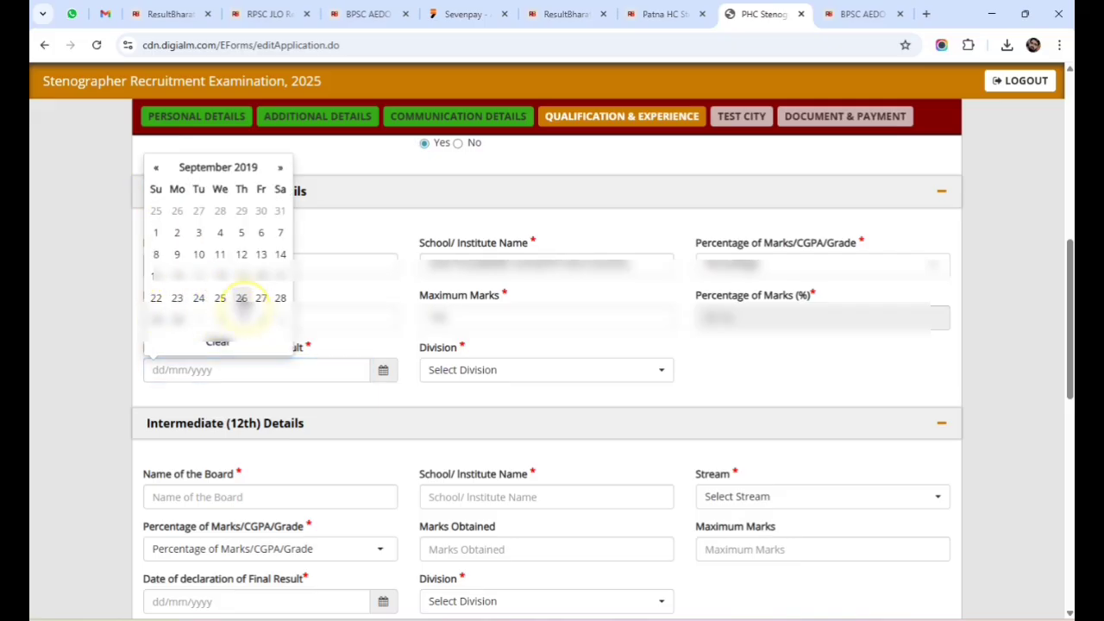
pyautogui.click(241, 298)
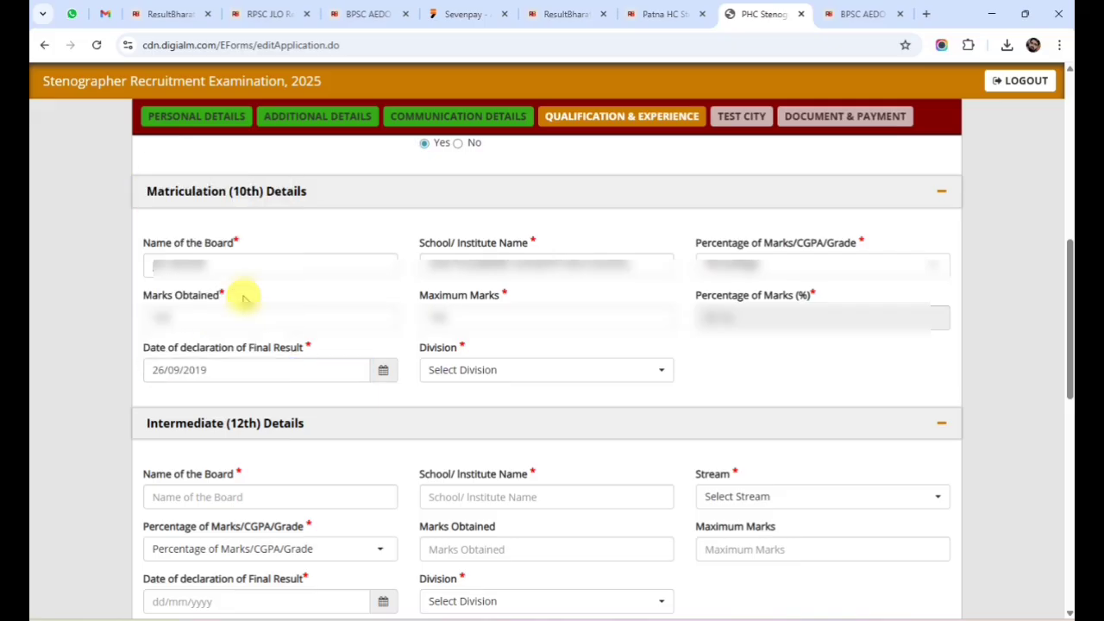
pyautogui.click(542, 371)
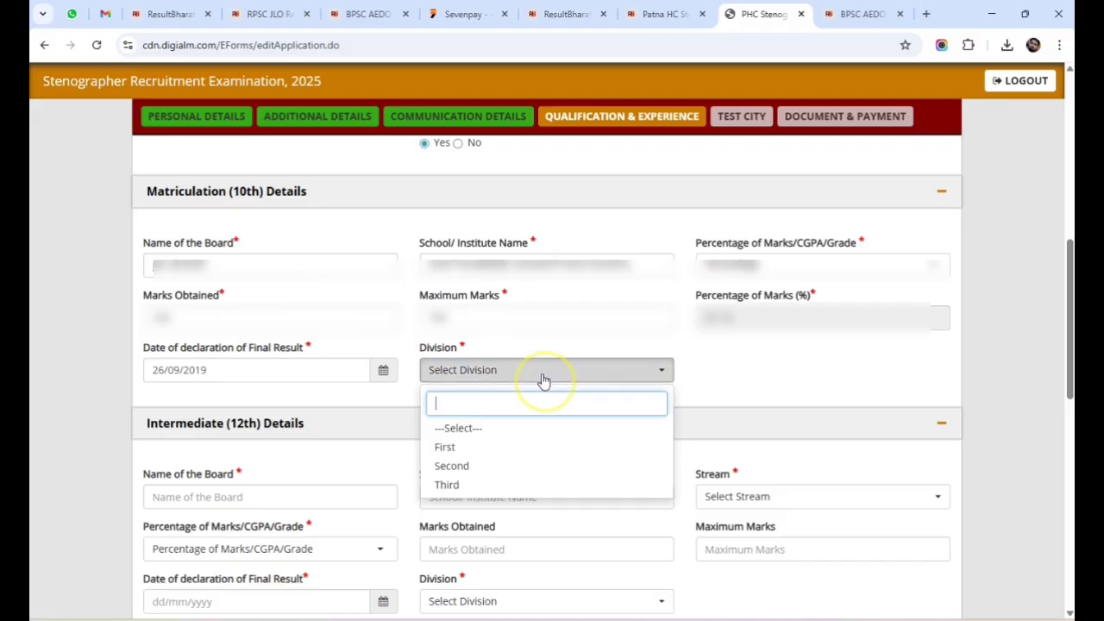
pyautogui.click(458, 465)
pyautogui.moveTo(1069, 276); pyautogui.dragTo(1066, 353)
# Enter the 12th board and school, choose Arts stream, and enter Percentage marks out of 500.
pyautogui.click(246, 230)
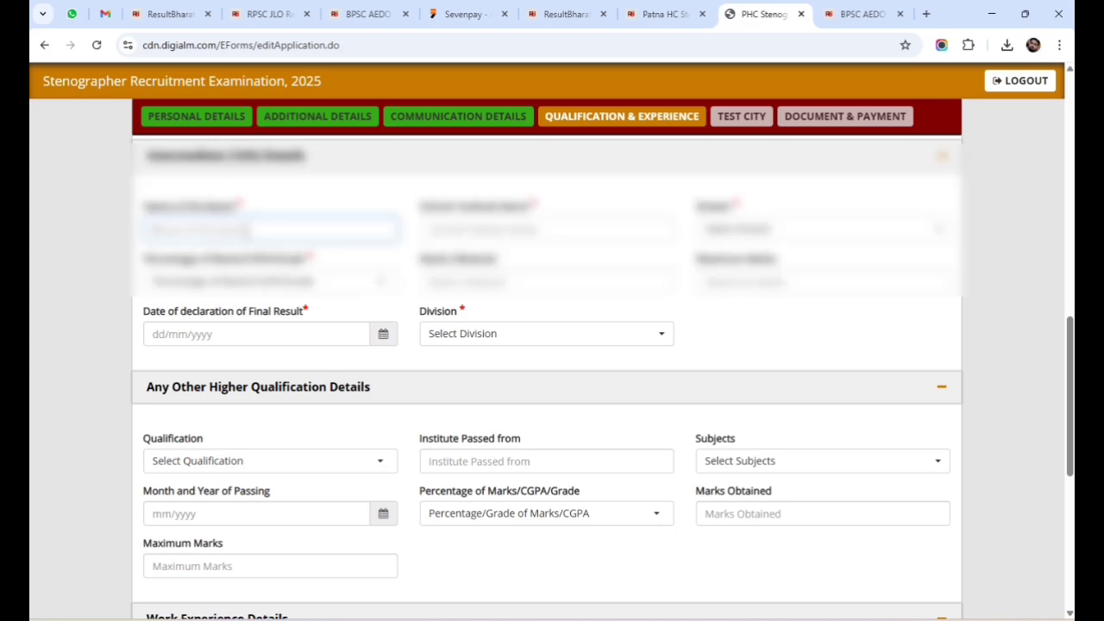
pyautogui.write('B')
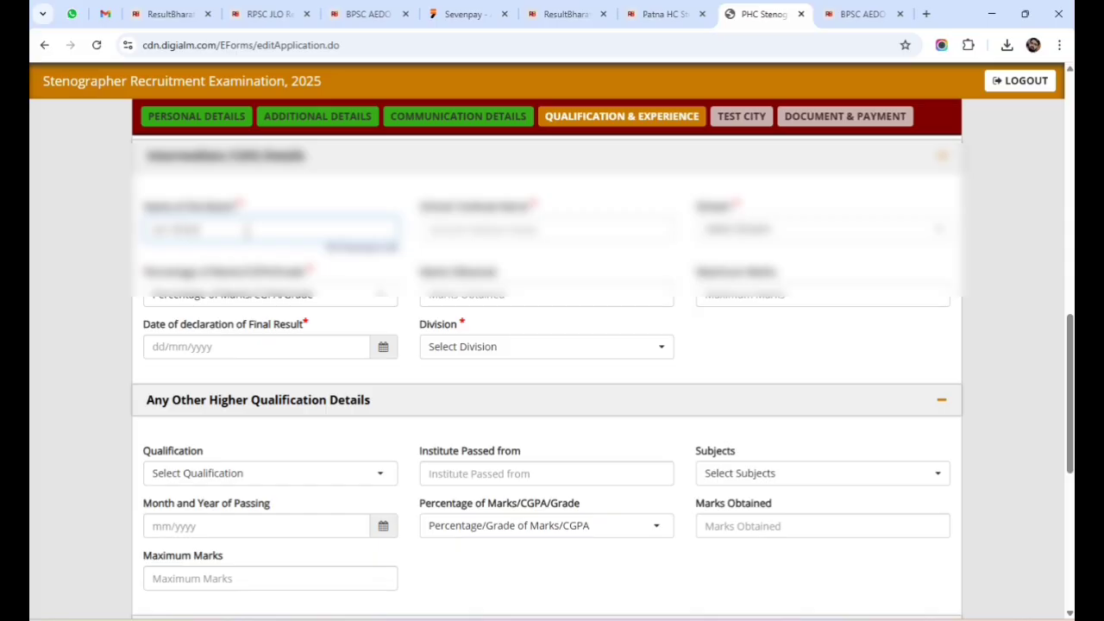
pyautogui.click(544, 231)
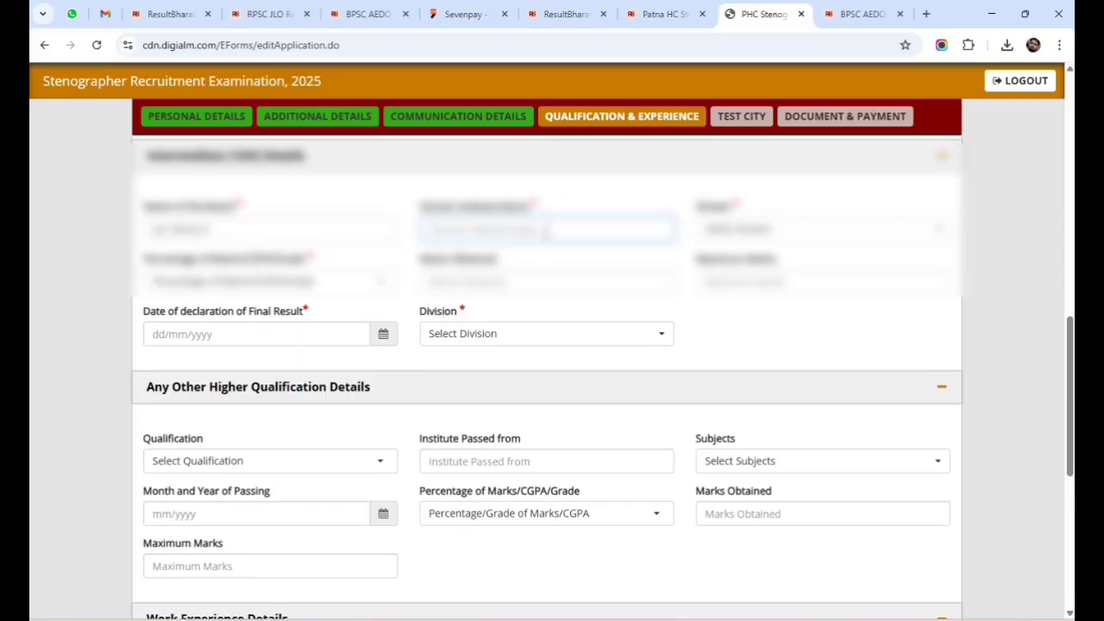
pyautogui.write('J')
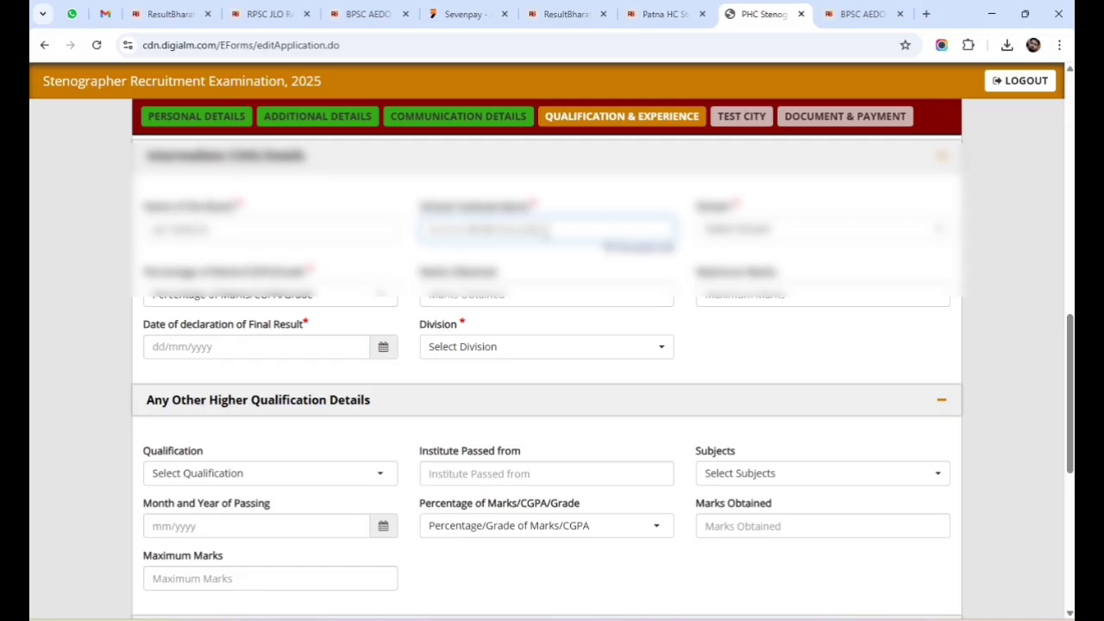
pyautogui.click(857, 230)
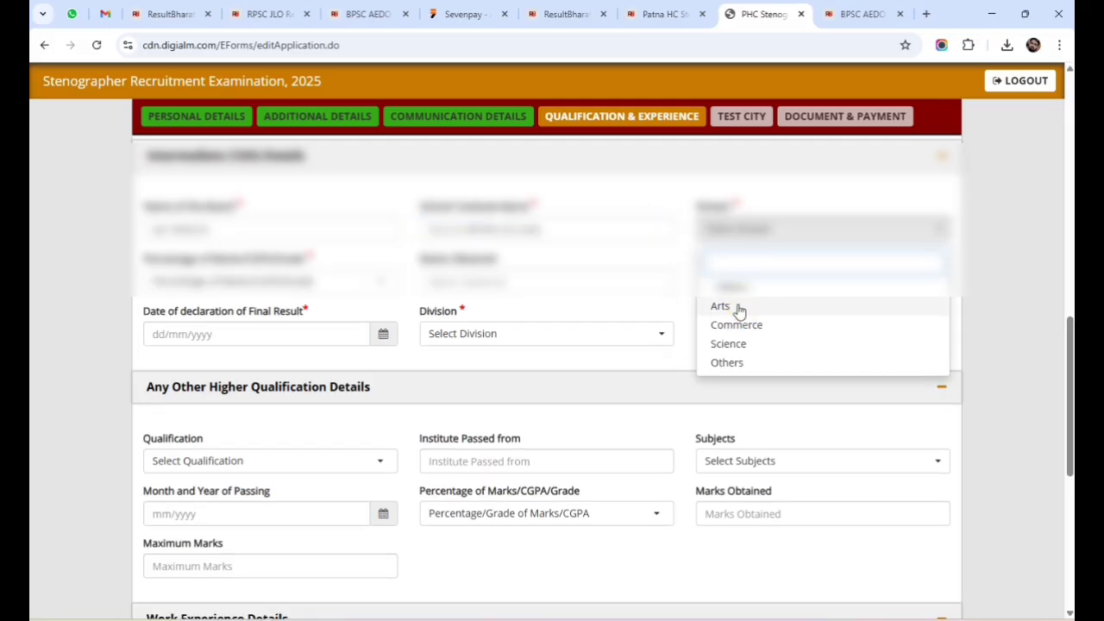
pyautogui.click(738, 307)
pyautogui.click(274, 285)
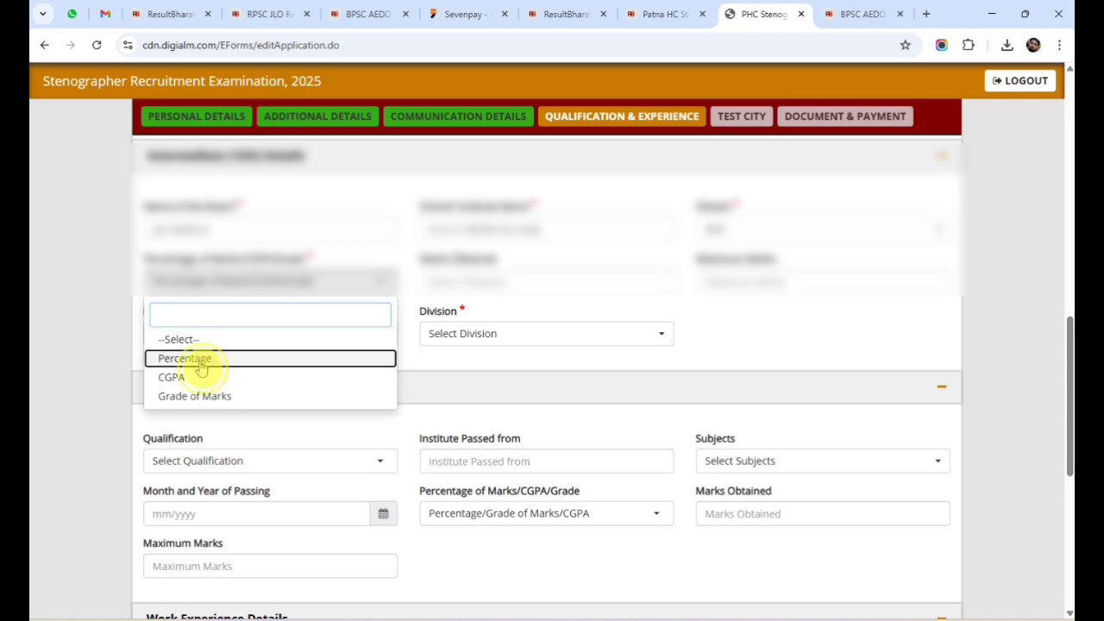
pyautogui.click(493, 298)
pyautogui.write('3')
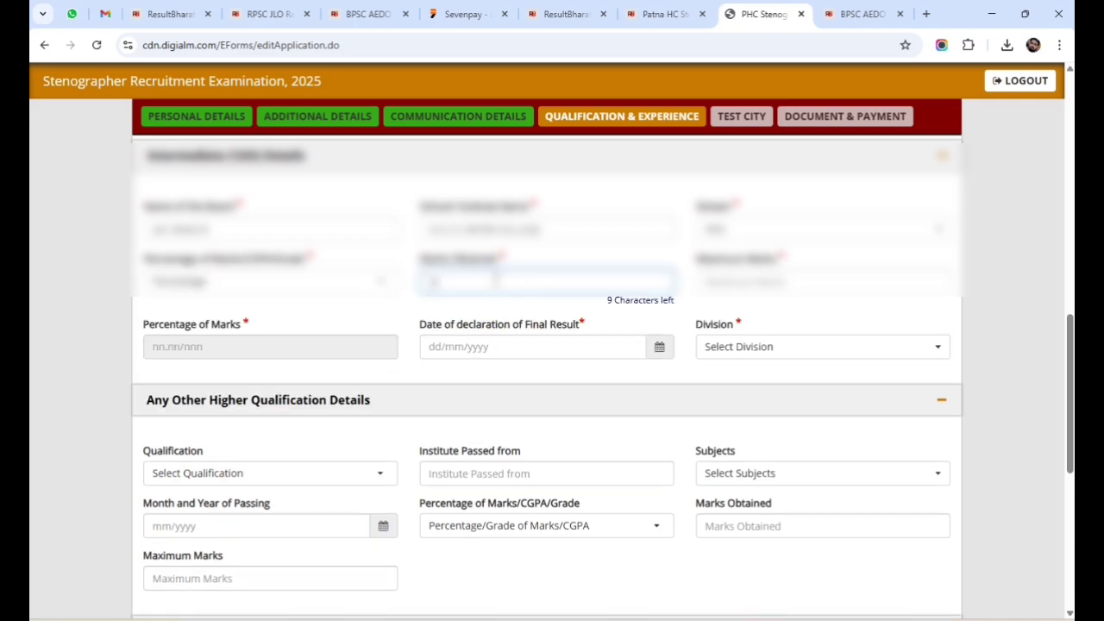
pyautogui.click(739, 279)
pyautogui.write('500')
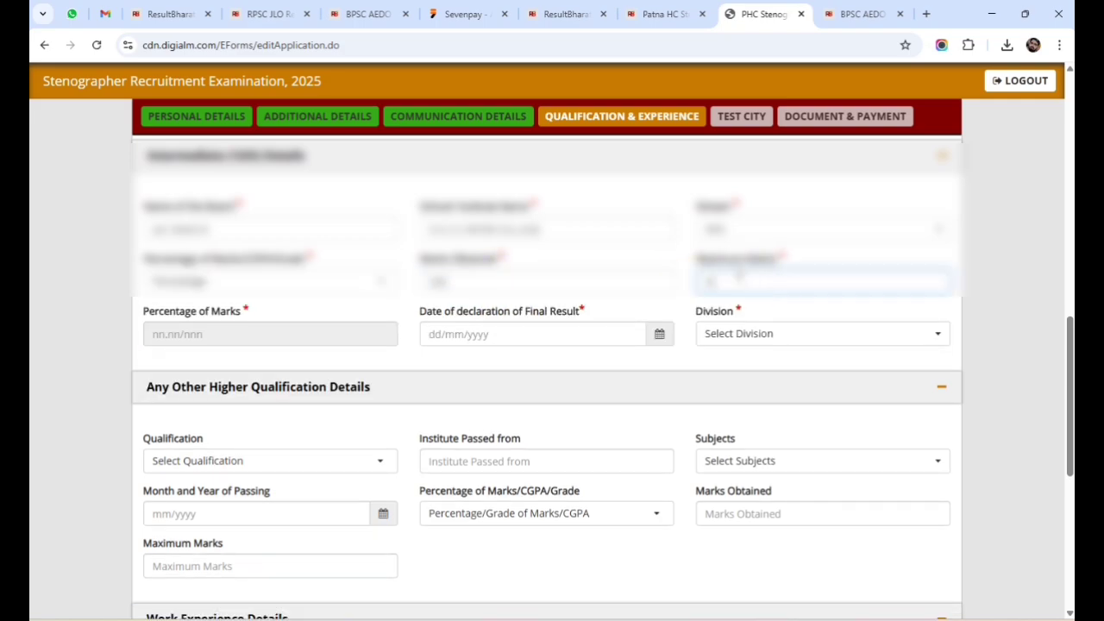
pyautogui.click(259, 346)
# Set the 12th result declaration date to 30/07/2021 and the division to Second.
pyautogui.click(511, 339)
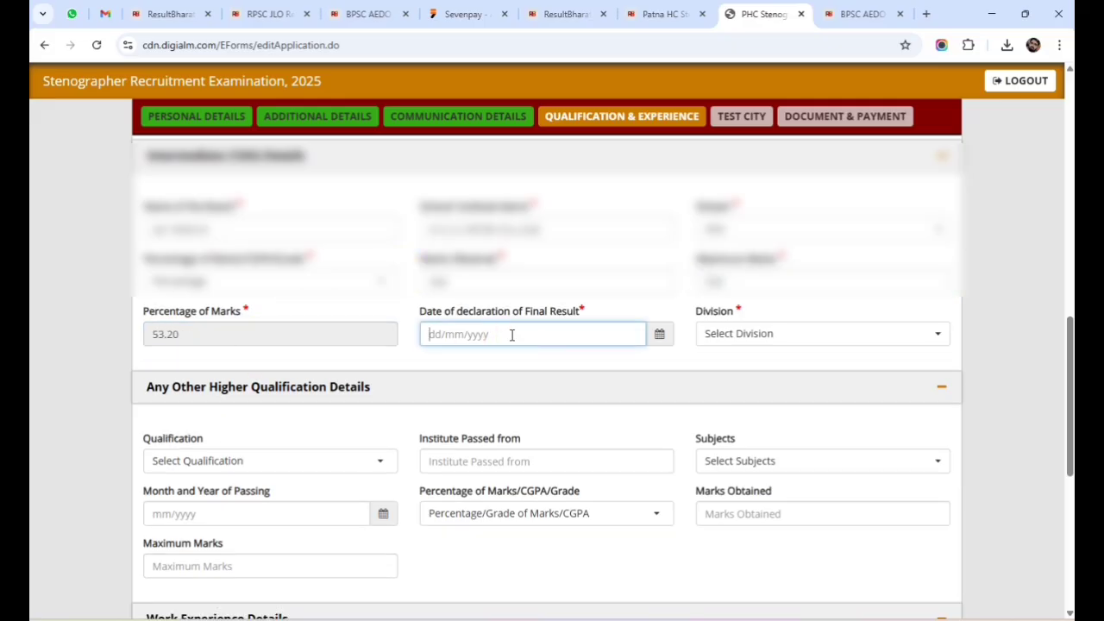
pyautogui.click(657, 338)
pyautogui.click(508, 133)
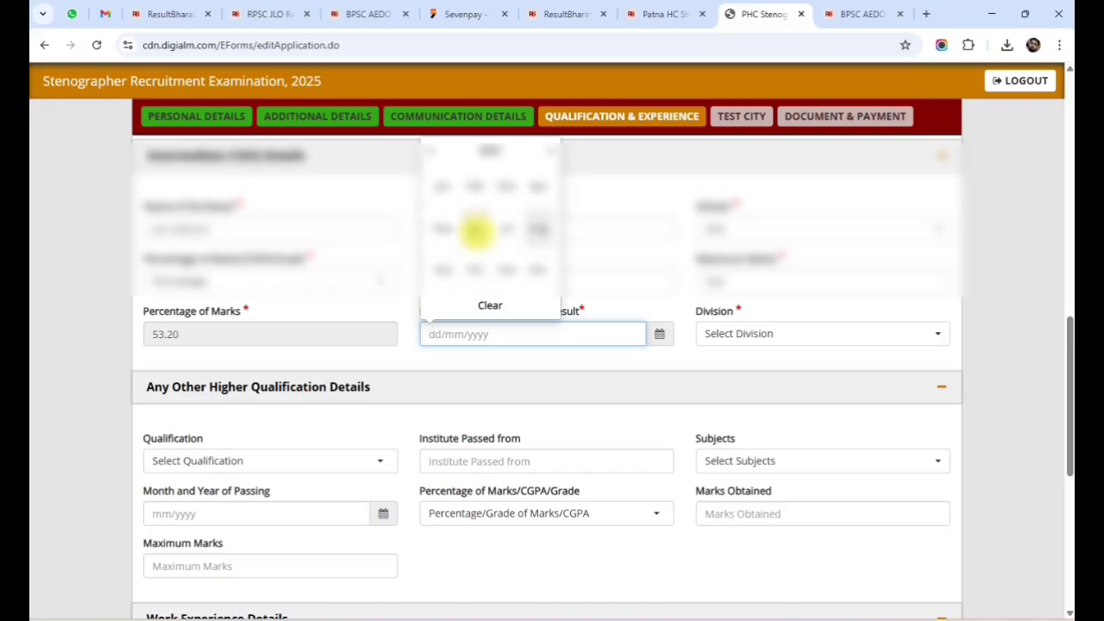
pyautogui.click(508, 231)
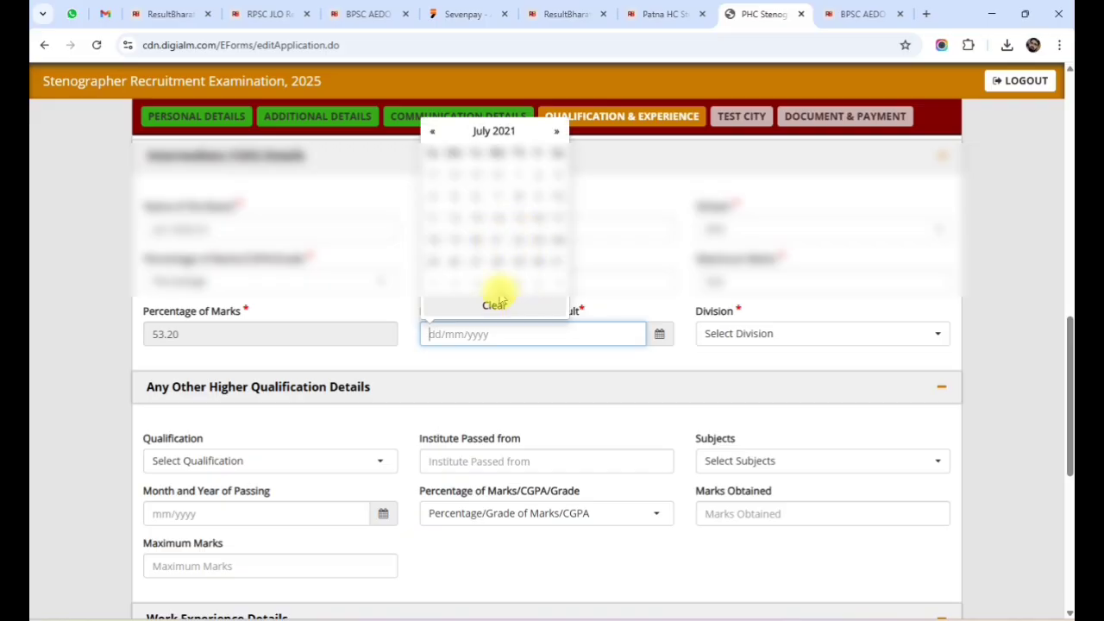
pyautogui.click(540, 264)
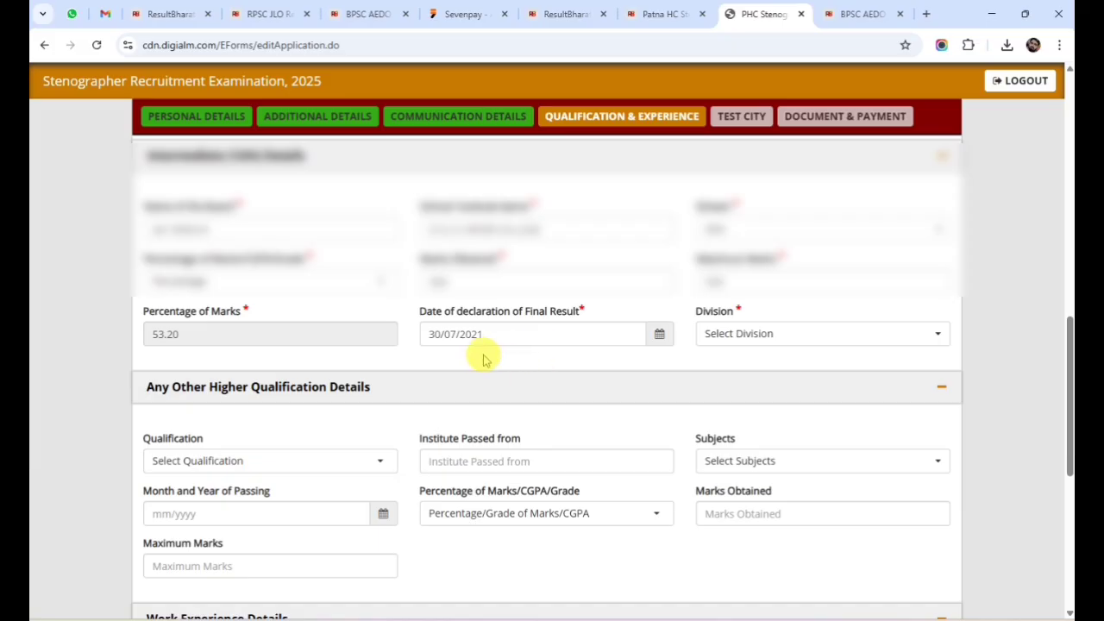
pyautogui.click(731, 336)
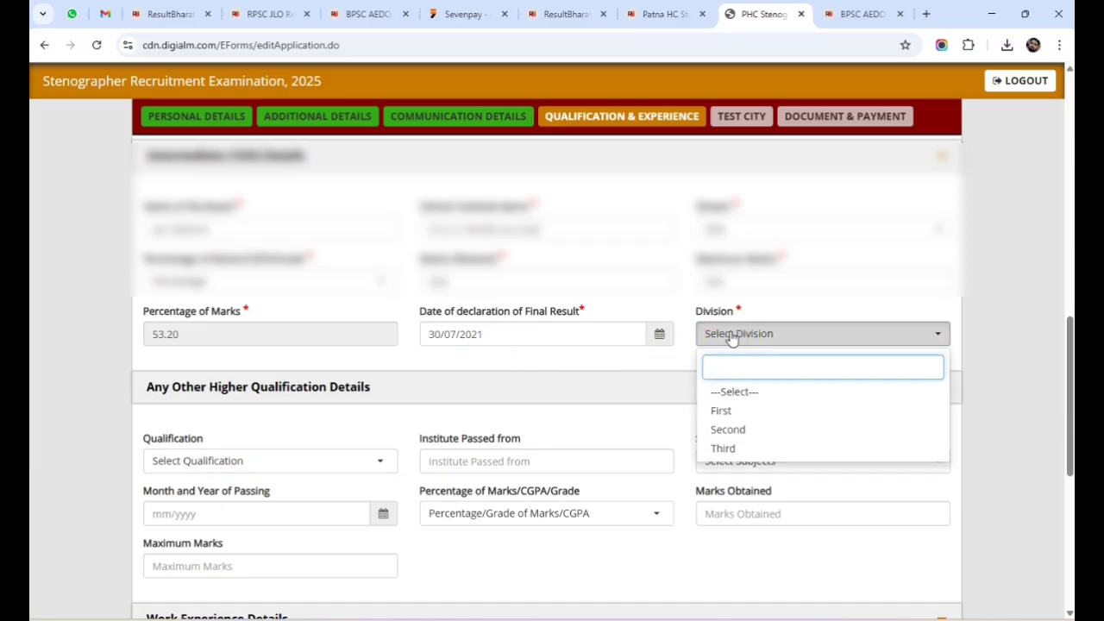
pyautogui.click(727, 429)
# Leave higher qualification unset, save Qualification & Experience, and dismiss the Data Saved alert.
pyautogui.scroll(-1, 327, 397)
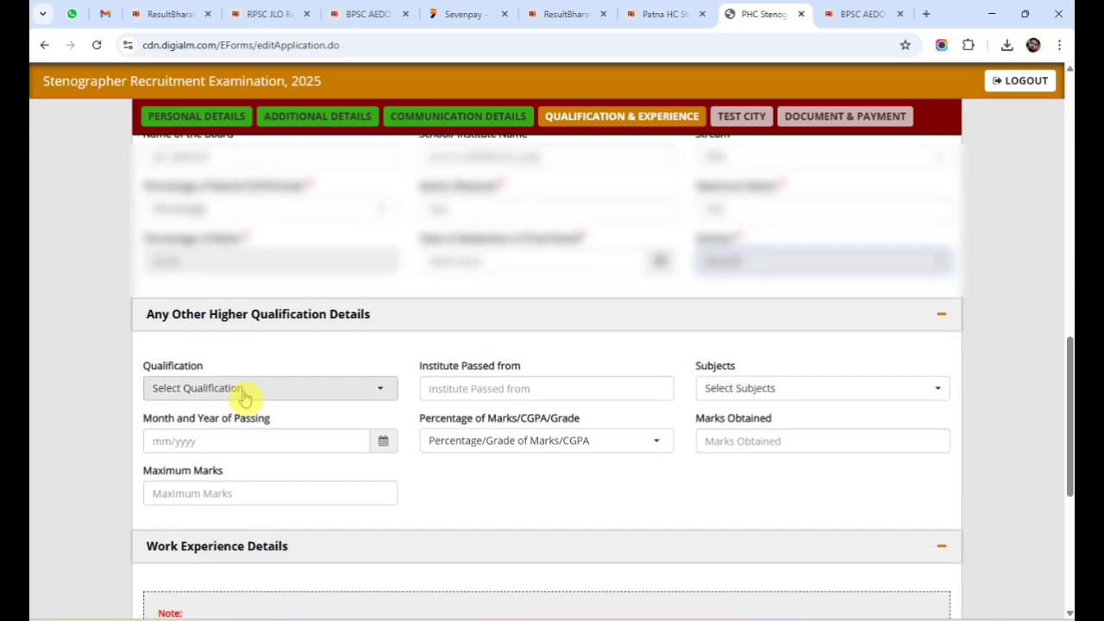
pyautogui.scroll(-2, 443, 362)
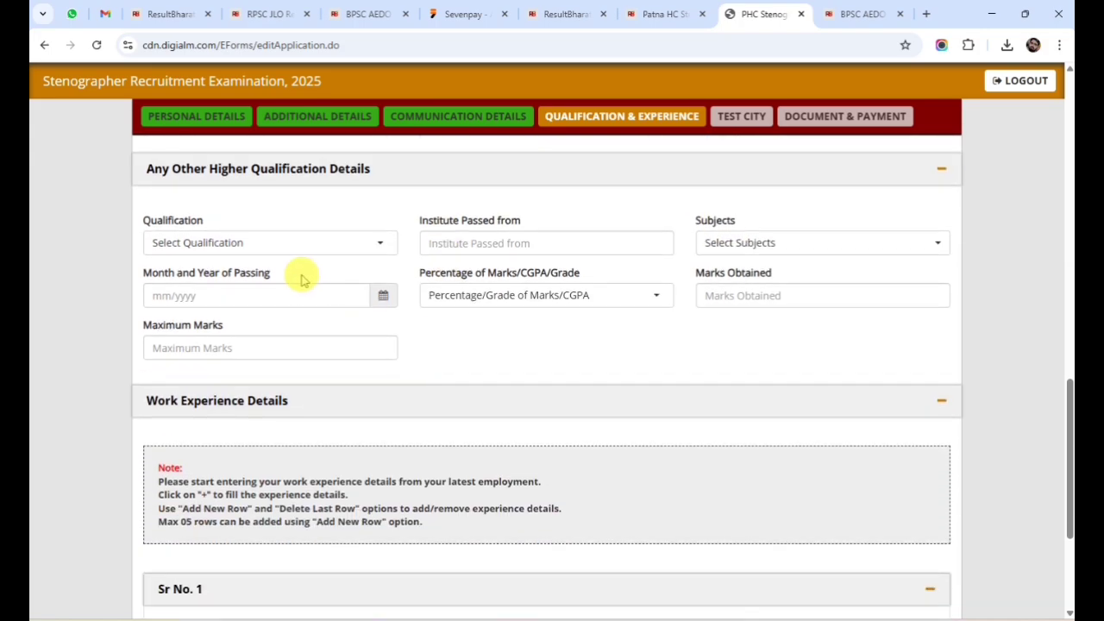
pyautogui.click(272, 246)
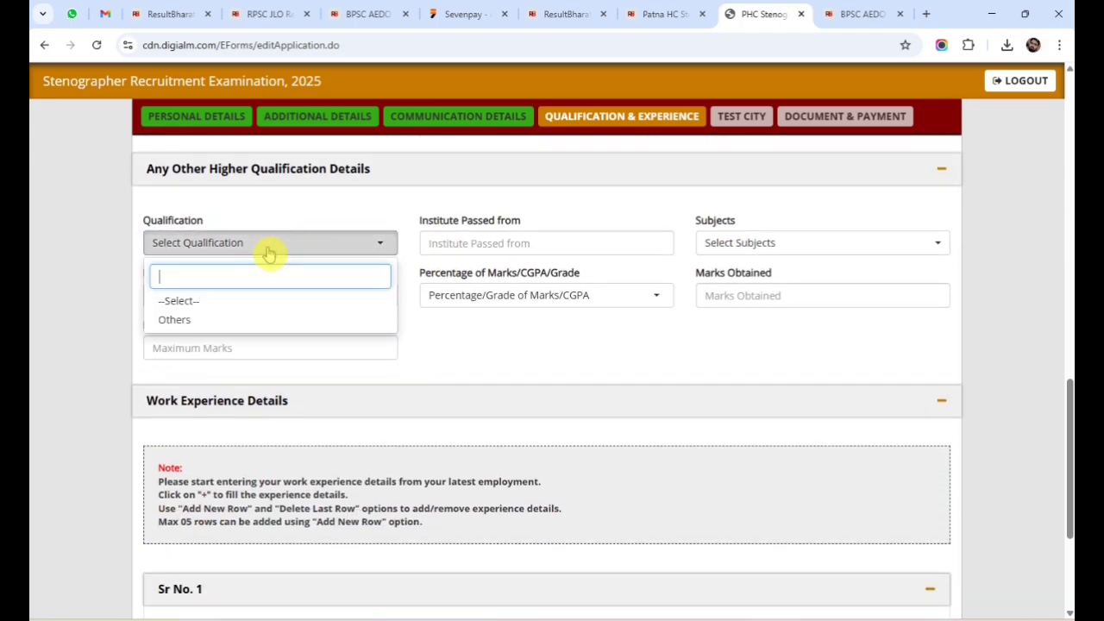
pyautogui.click(495, 346)
pyautogui.scroll(-3, 327, 457)
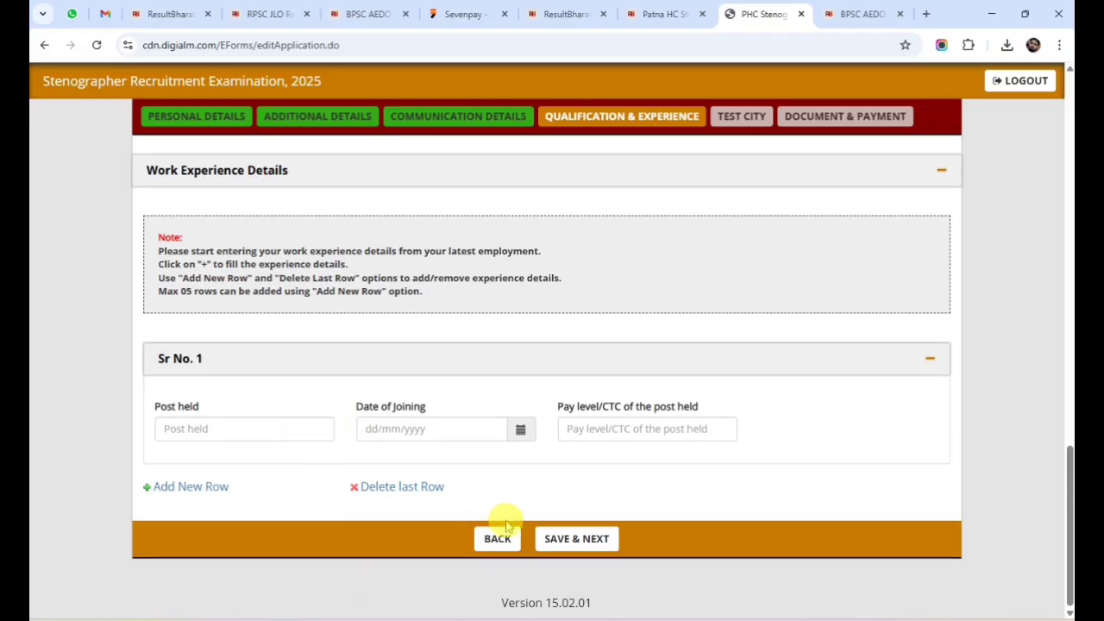
pyautogui.click(597, 538)
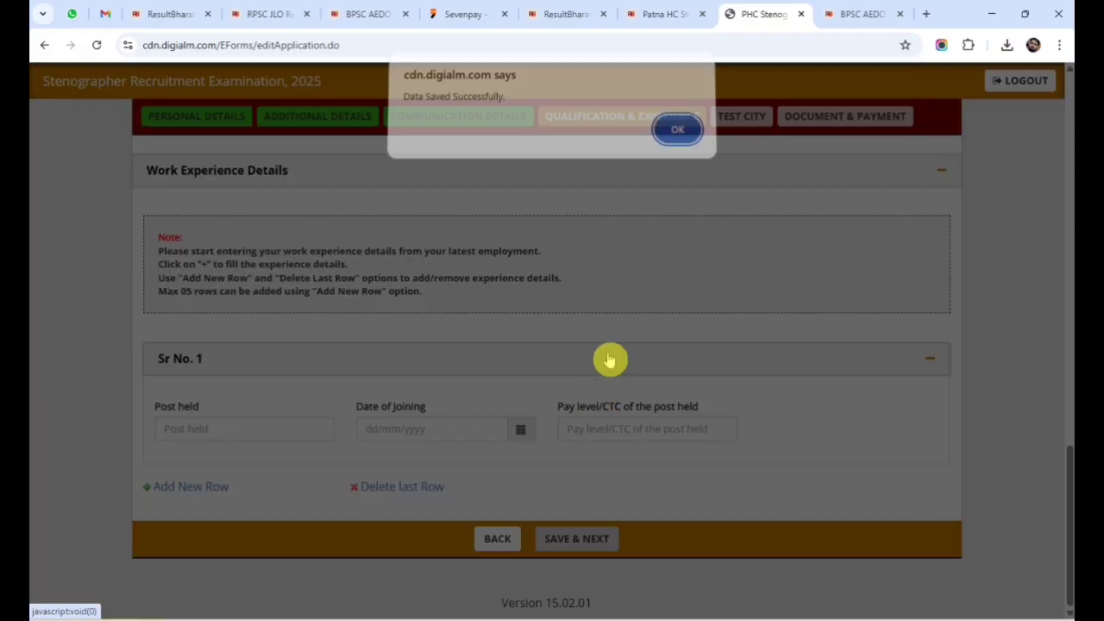
pyautogui.click(676, 137)
# Choose Patna as Preferred Test City 1, save, and confirm the alert.
pyautogui.scroll(2, 357, 443)
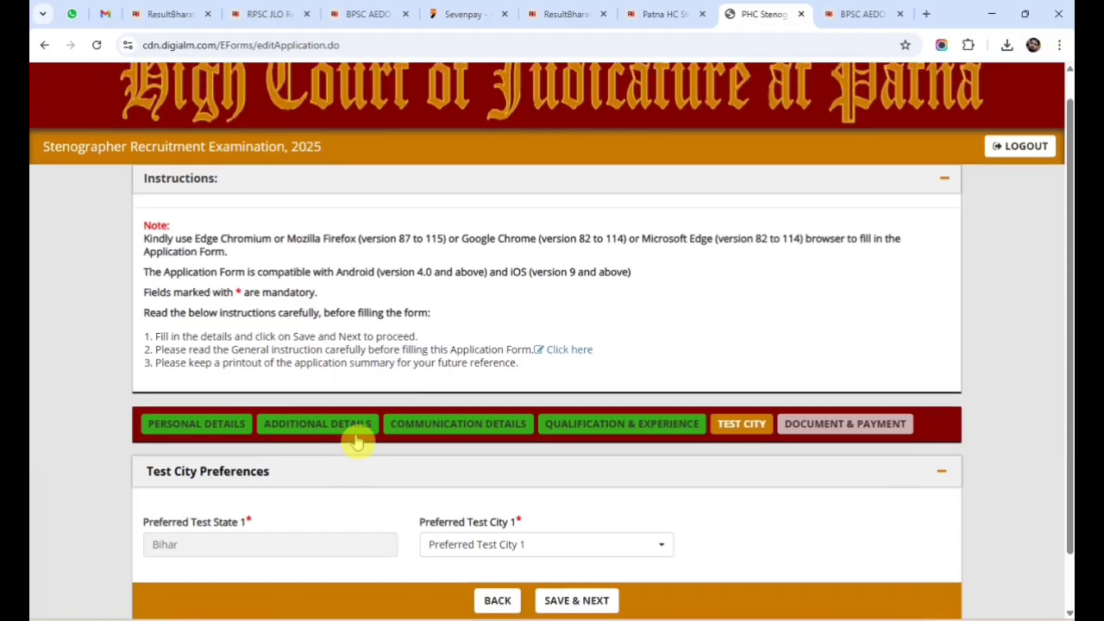
pyautogui.scroll(-2, 362, 435)
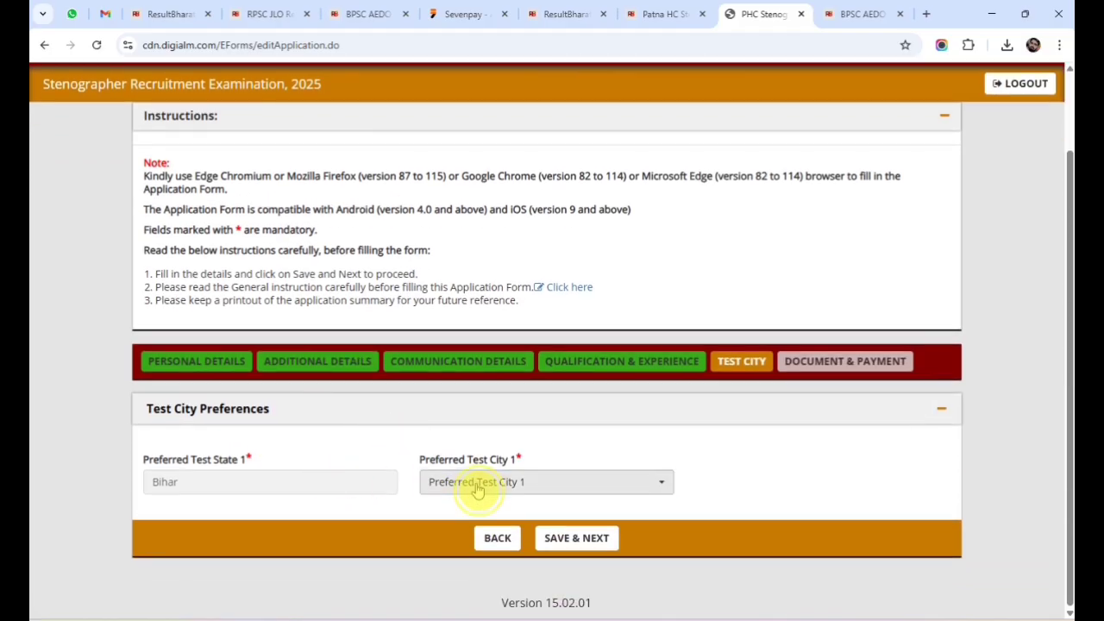
pyautogui.click(475, 483)
pyautogui.click(456, 561)
pyautogui.click(569, 544)
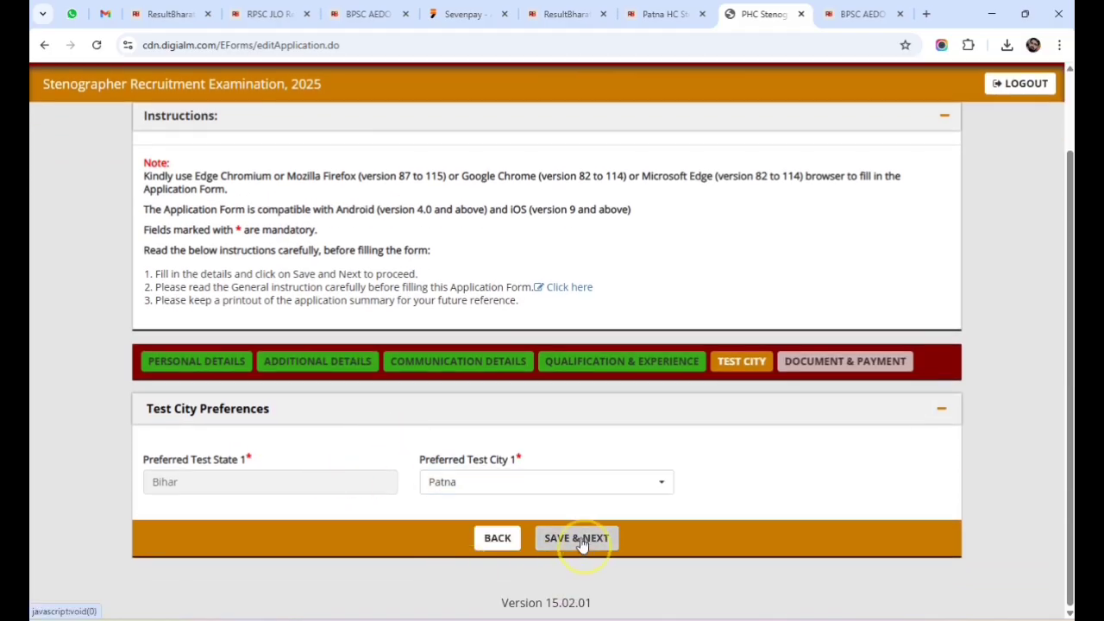
pyautogui.click(679, 134)
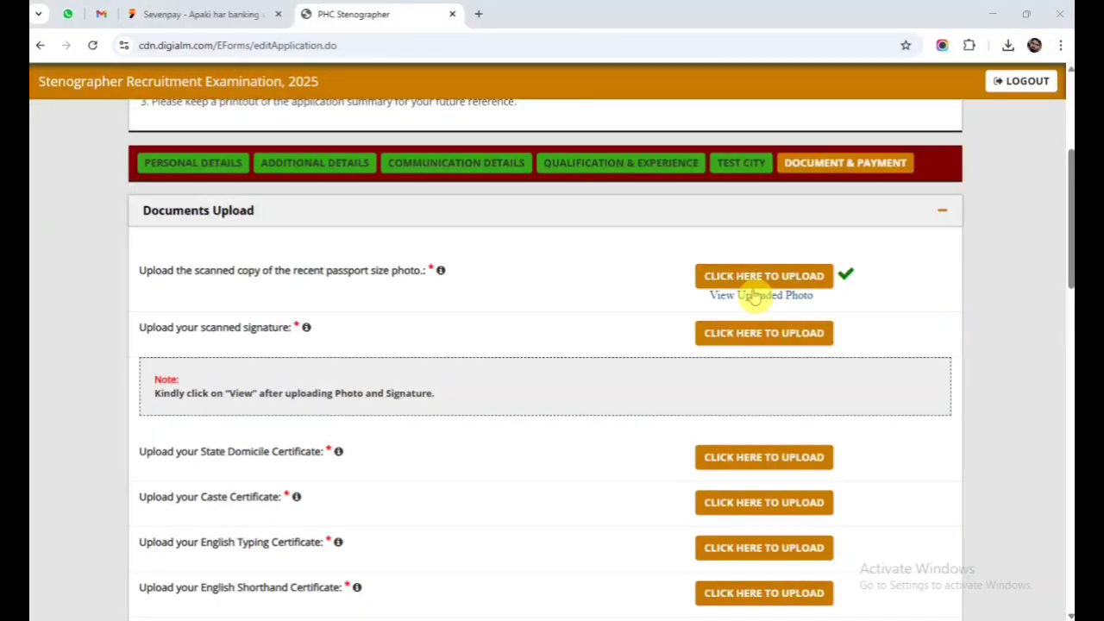
# Open the passport photo upload and review its 100–200 kb, white background and 200 dpi rules.
pyautogui.click(761, 282)
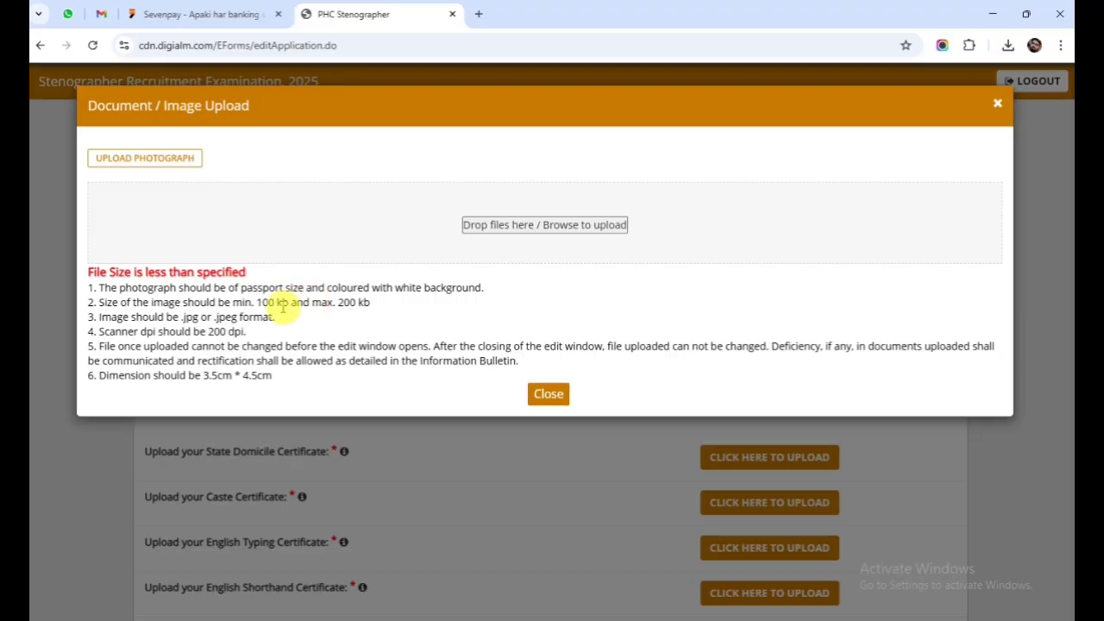
pyautogui.moveTo(256, 302); pyautogui.dragTo(483, 286)
pyautogui.click(383, 301)
pyautogui.click(485, 286)
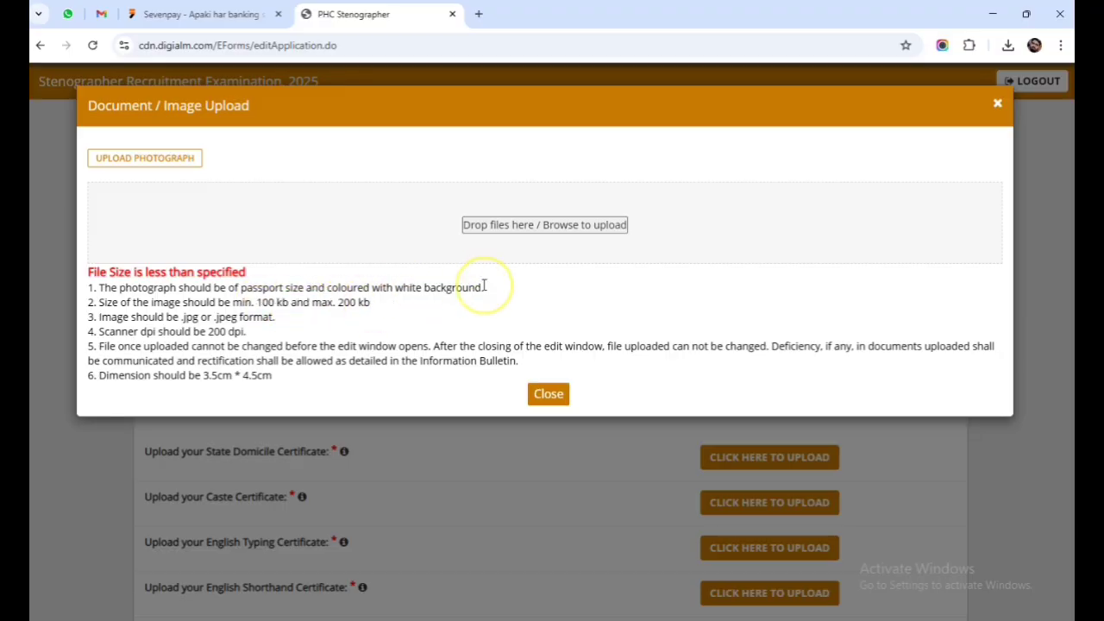
pyautogui.moveTo(207, 331); pyautogui.dragTo(271, 333)
pyautogui.click(278, 335)
# Upload the photograph file and close the finished upload window.
pyautogui.click(535, 225)
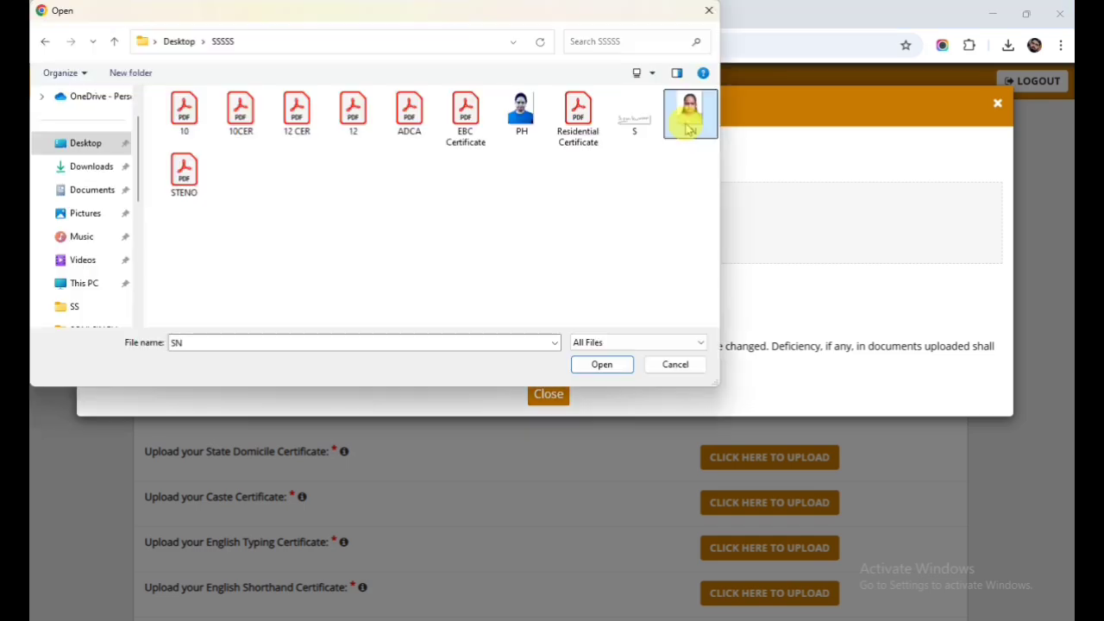
pyautogui.doubleClick(690, 111)
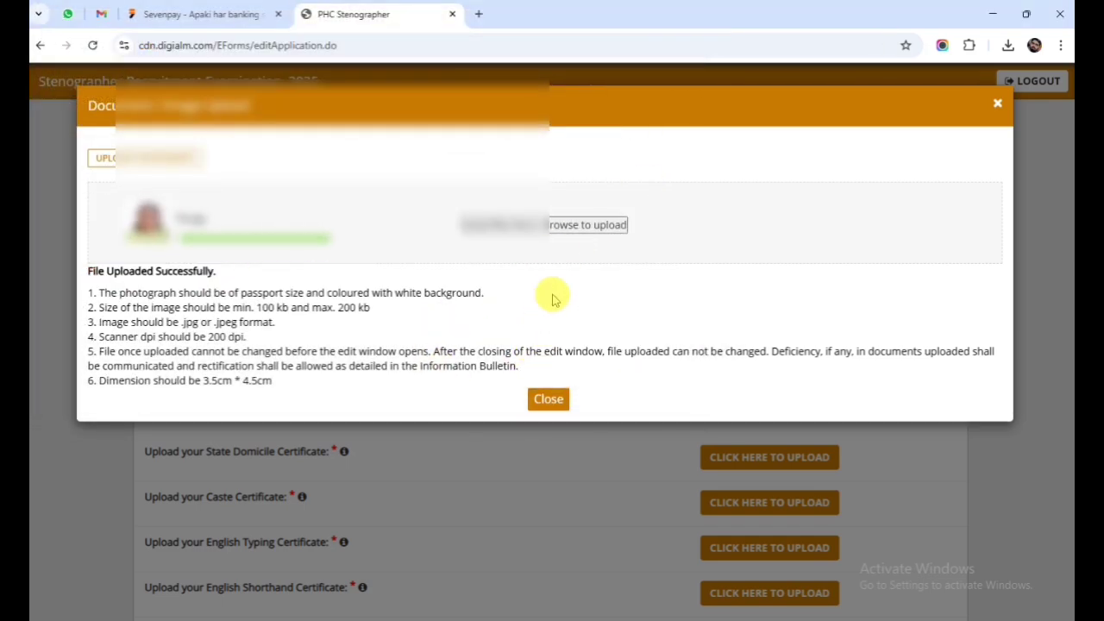
pyautogui.click(548, 400)
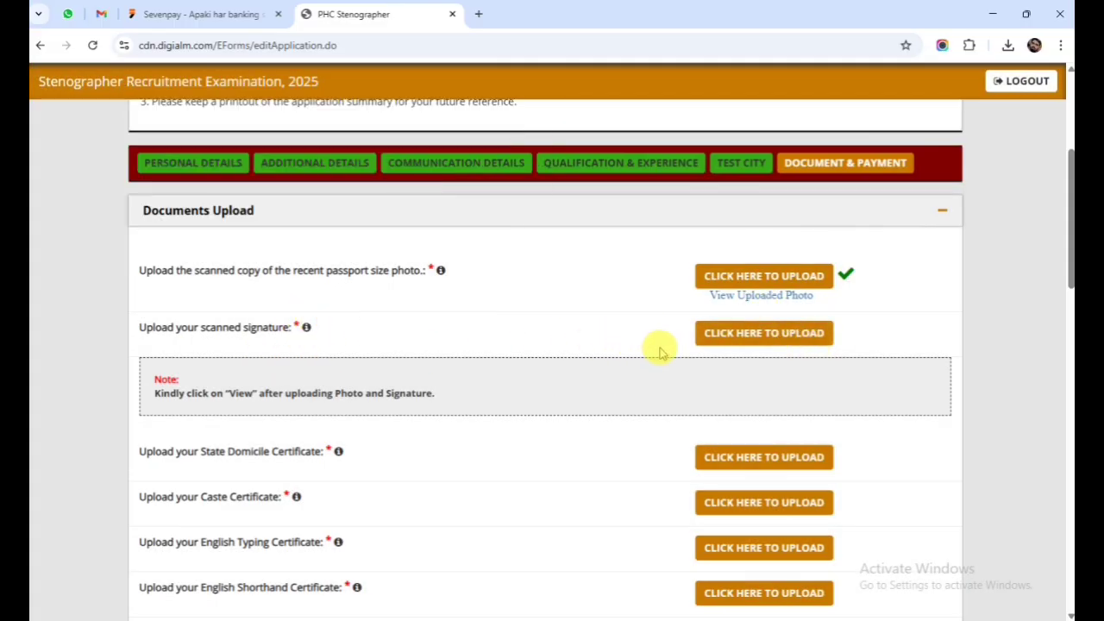
# Review the signature's 50–200 kb and 200 dpi requirements, then close the upload window.
pyautogui.click(751, 340)
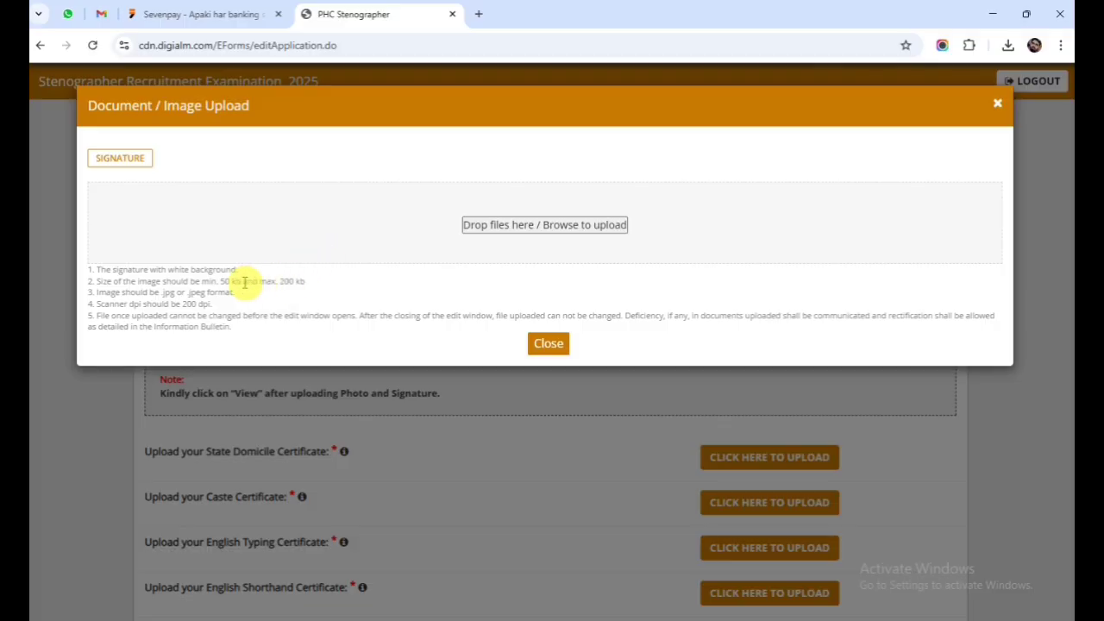
pyautogui.moveTo(219, 281); pyautogui.dragTo(299, 281)
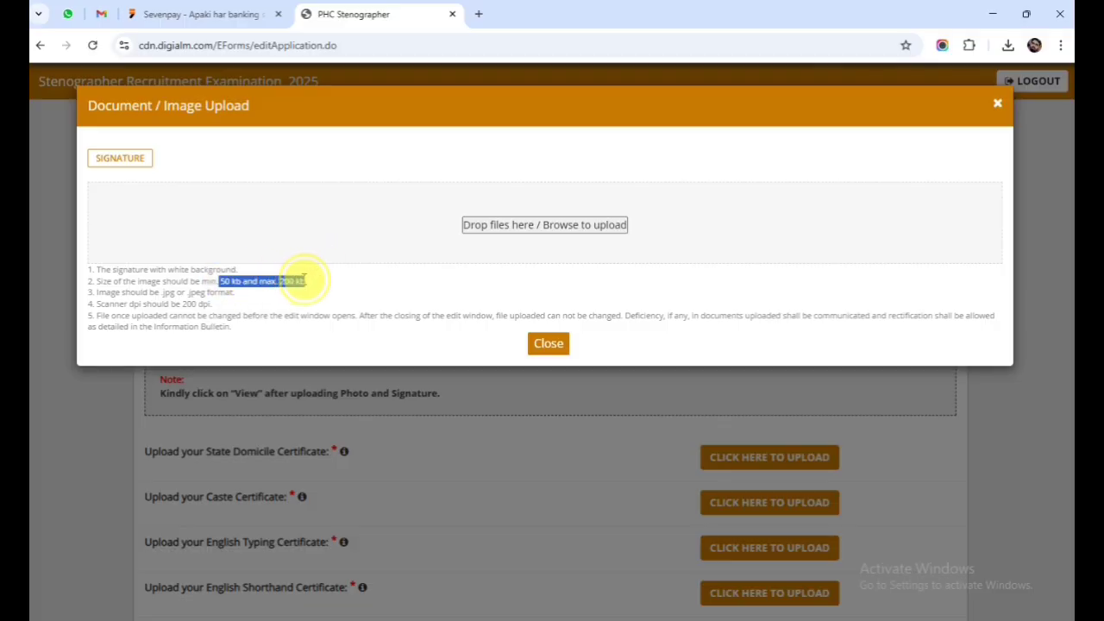
pyautogui.click(302, 279)
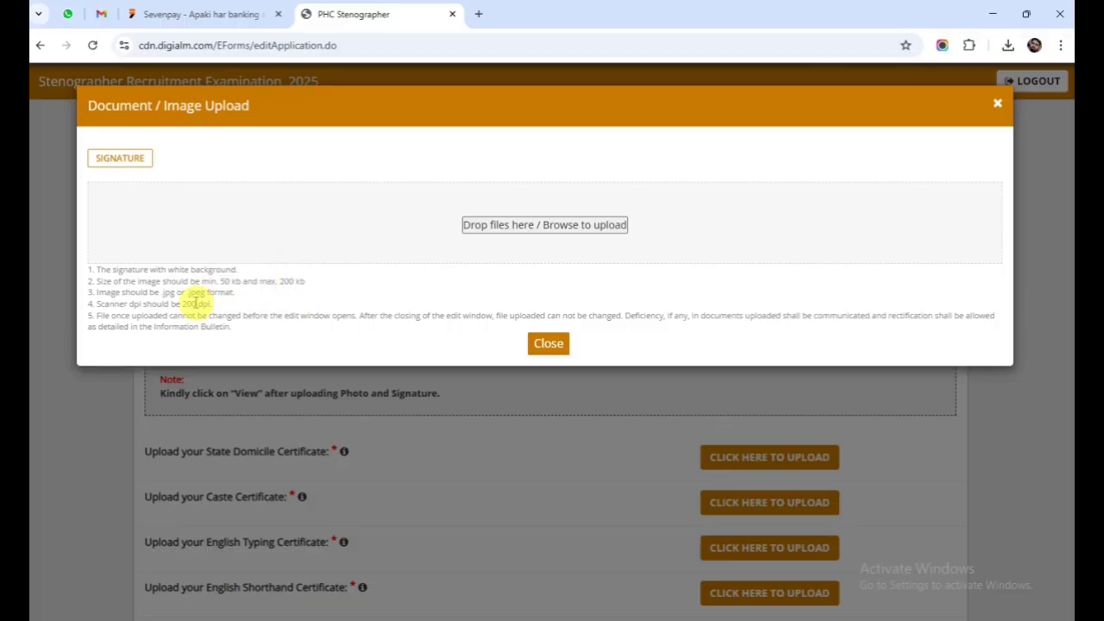
pyautogui.moveTo(196, 304); pyautogui.dragTo(203, 304)
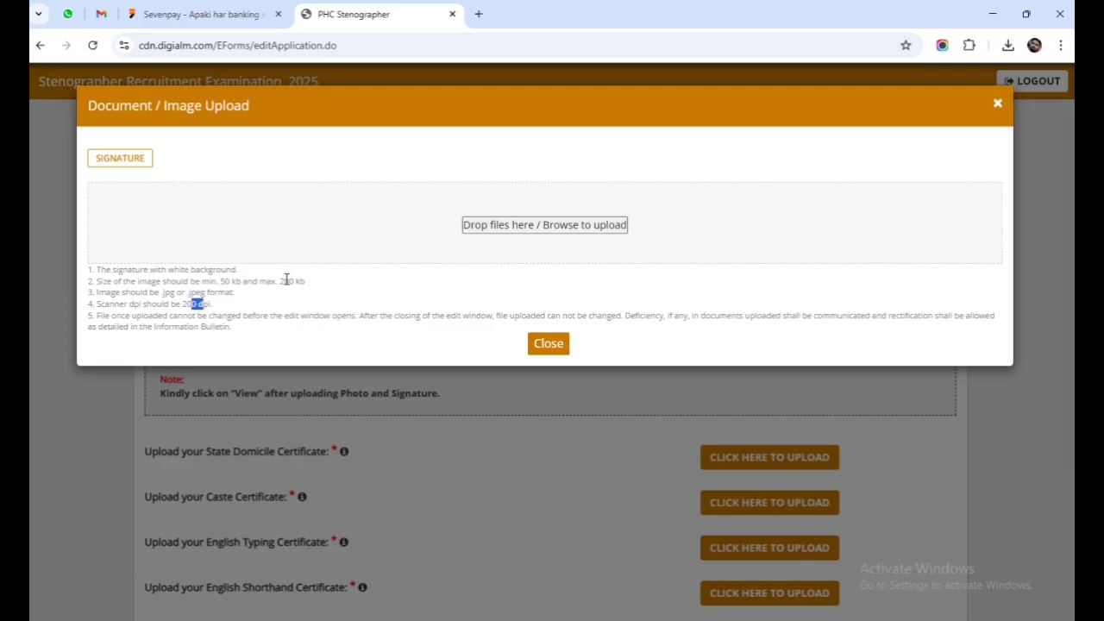
pyautogui.click(286, 279)
pyautogui.click(543, 345)
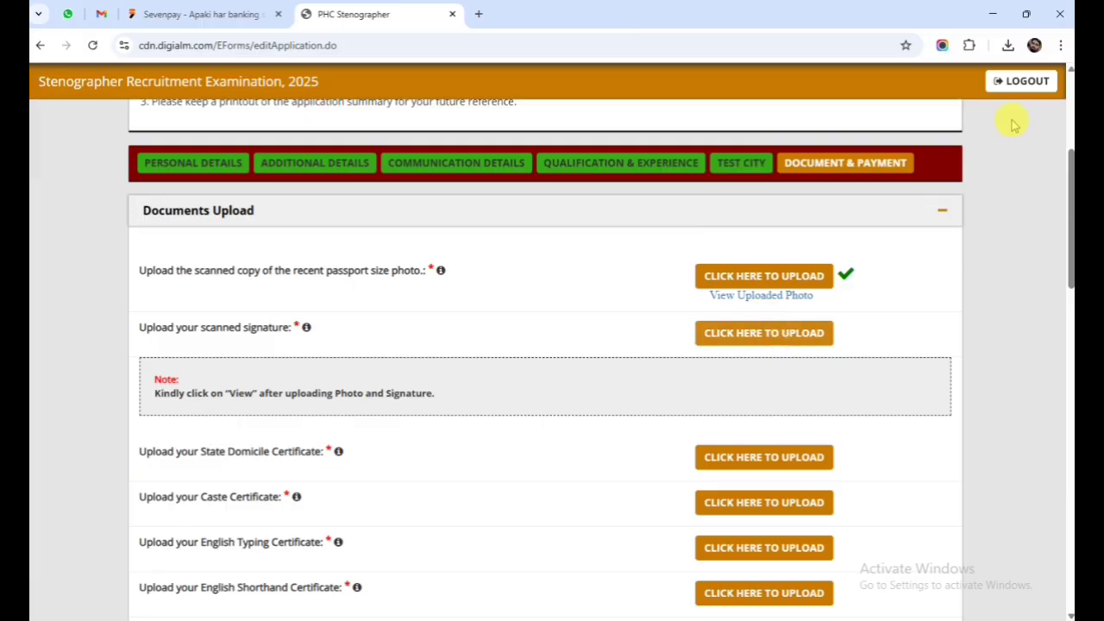
# Upload the signature image S.jpg and close the upload window.
pyautogui.click(757, 338)
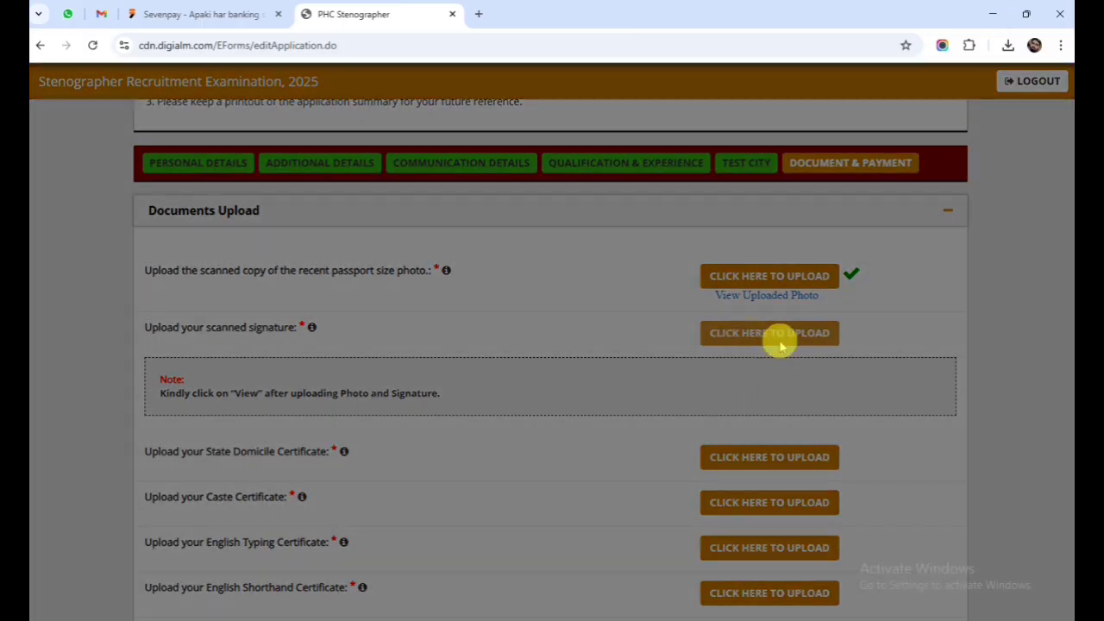
pyautogui.click(543, 242)
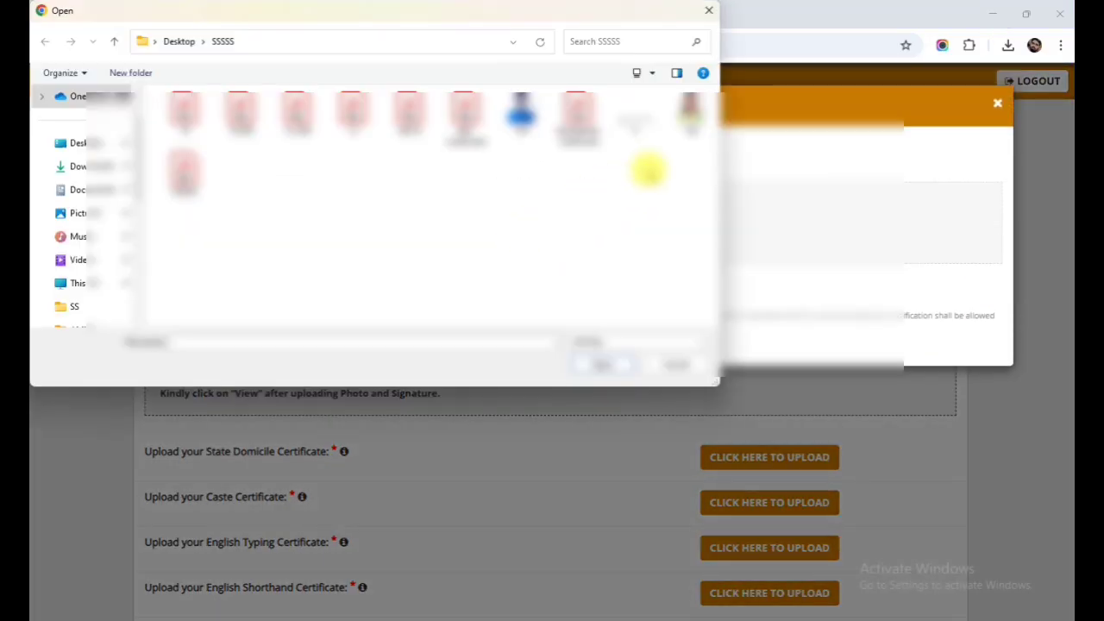
pyautogui.click(629, 116)
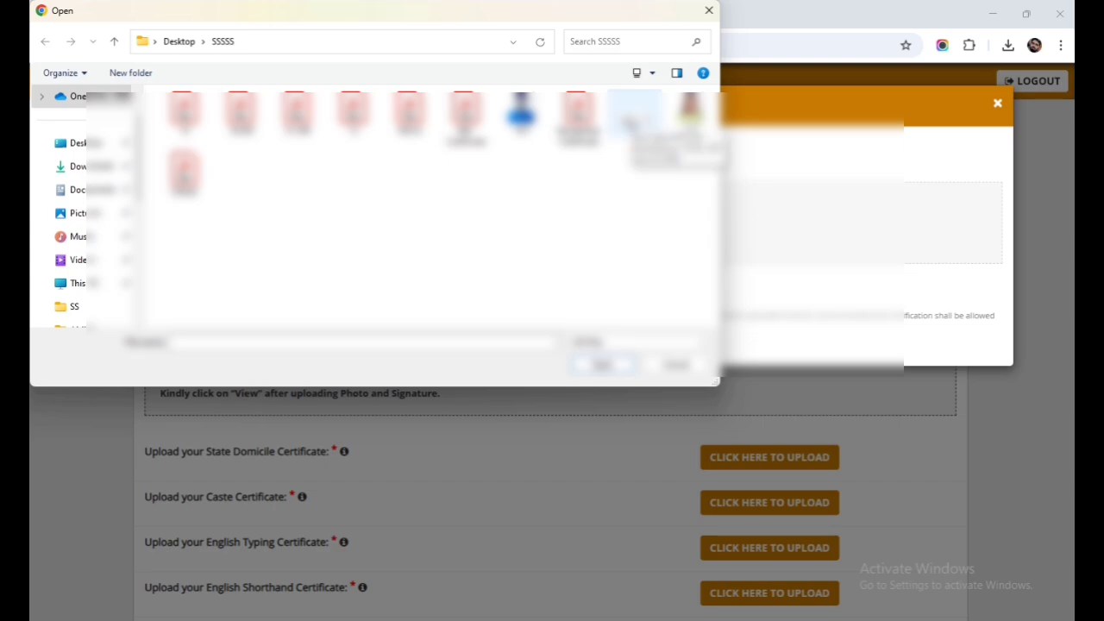
pyautogui.doubleClick(628, 117)
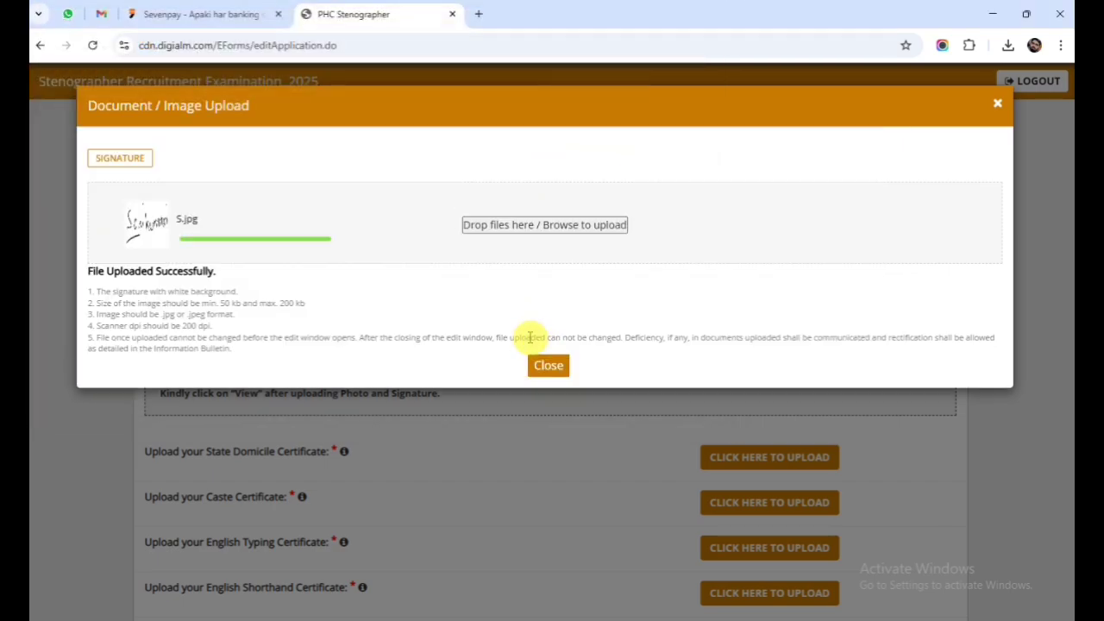
pyautogui.click(547, 365)
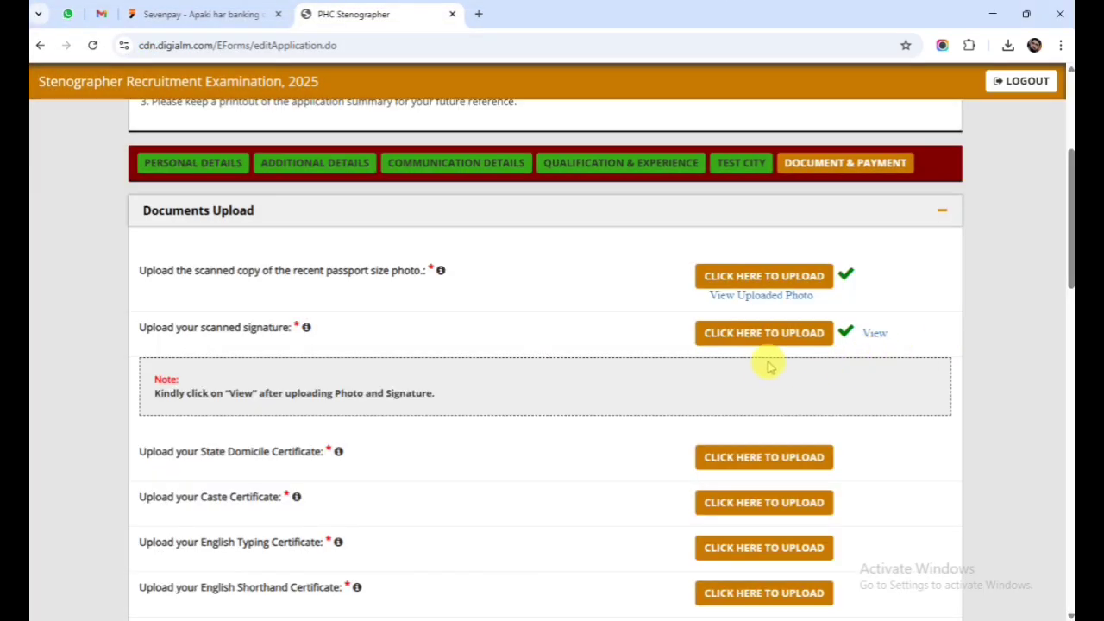
pyautogui.scroll(-3, 768, 366)
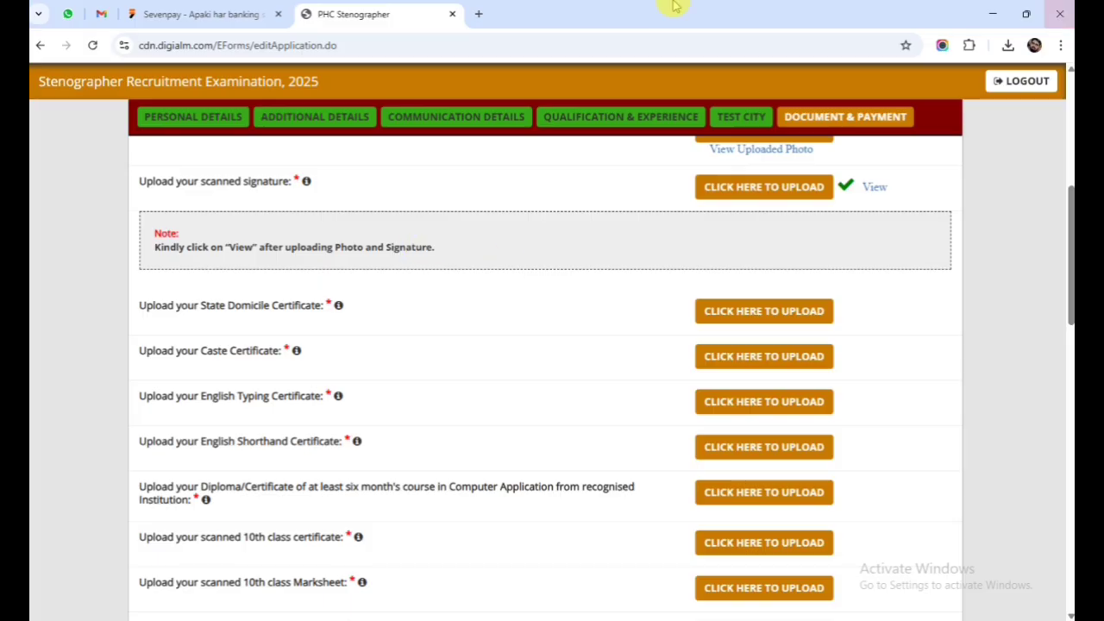
pyautogui.moveTo(207, 308); pyautogui.dragTo(293, 309)
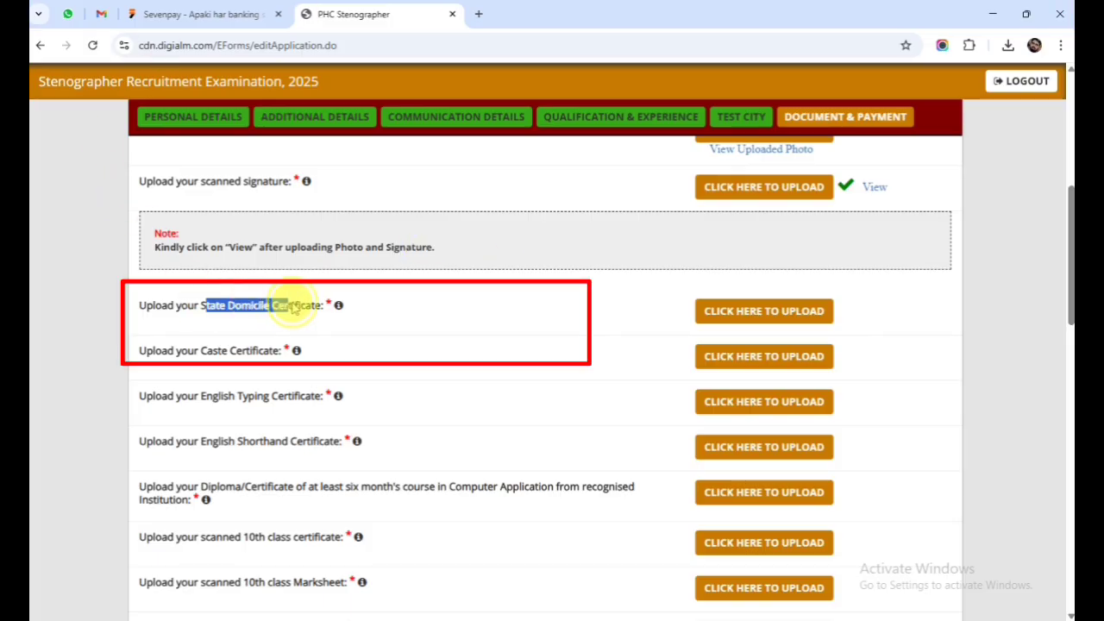
pyautogui.click(312, 309)
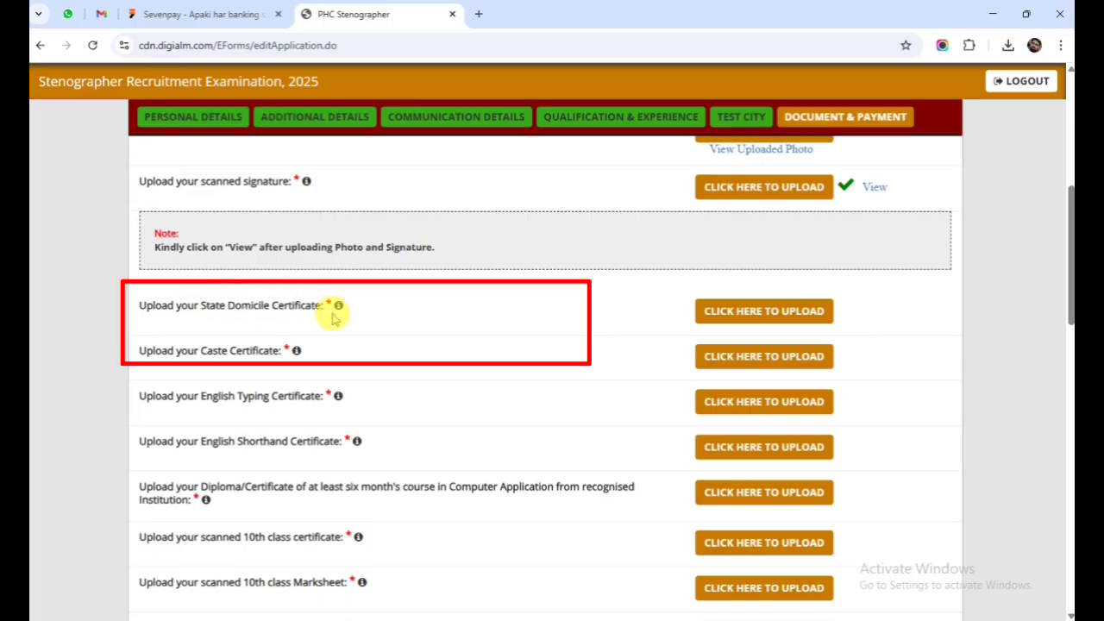
pyautogui.moveTo(340, 311)
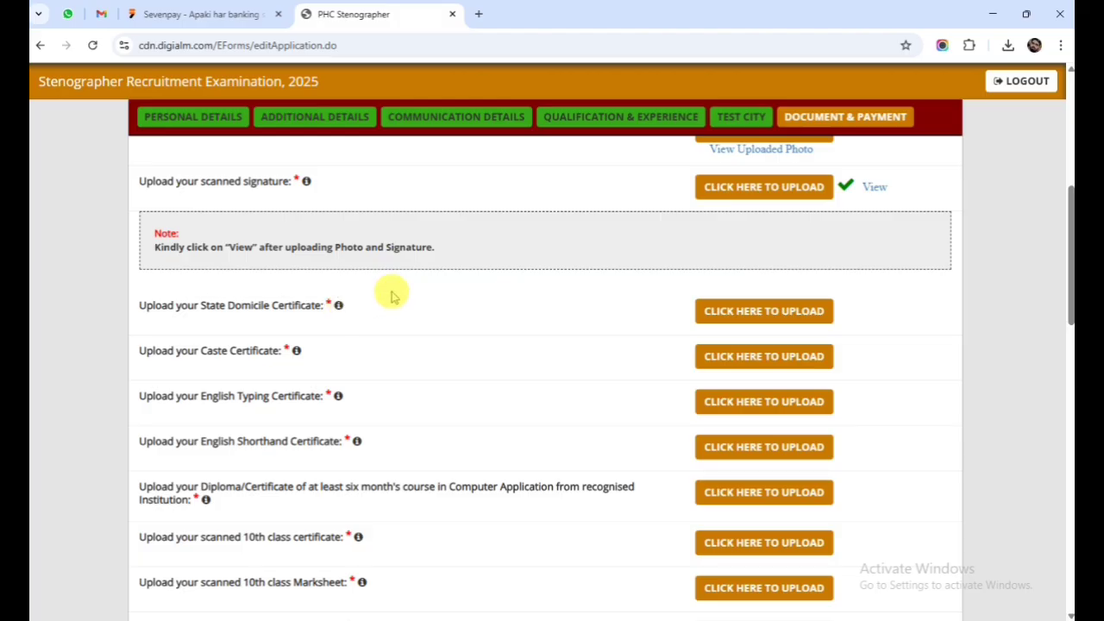
pyautogui.moveTo(201, 352); pyautogui.dragTo(272, 352)
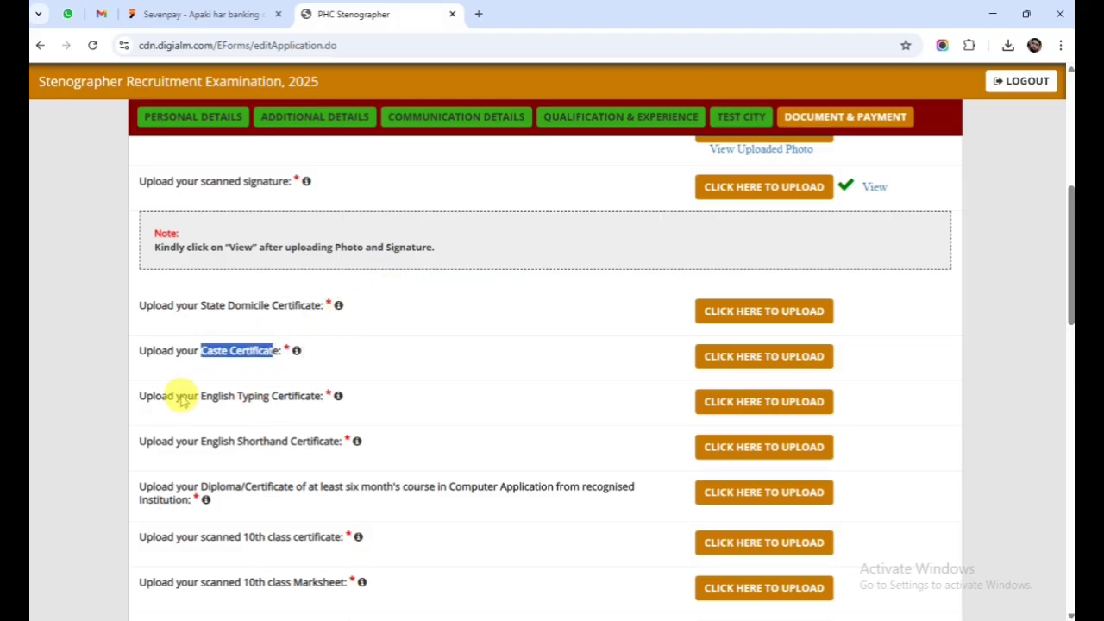
pyautogui.moveTo(193, 396); pyautogui.dragTo(312, 408)
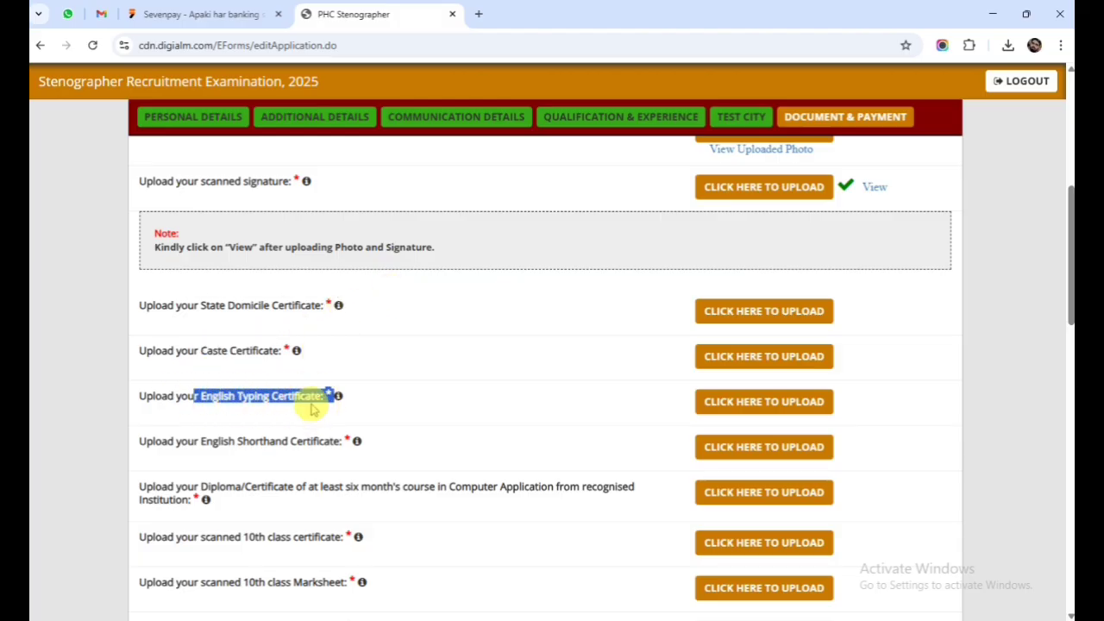
pyautogui.click(312, 409)
pyautogui.scroll(-1, 244, 377)
pyautogui.moveTo(207, 375); pyautogui.dragTo(316, 382)
pyautogui.click(318, 374)
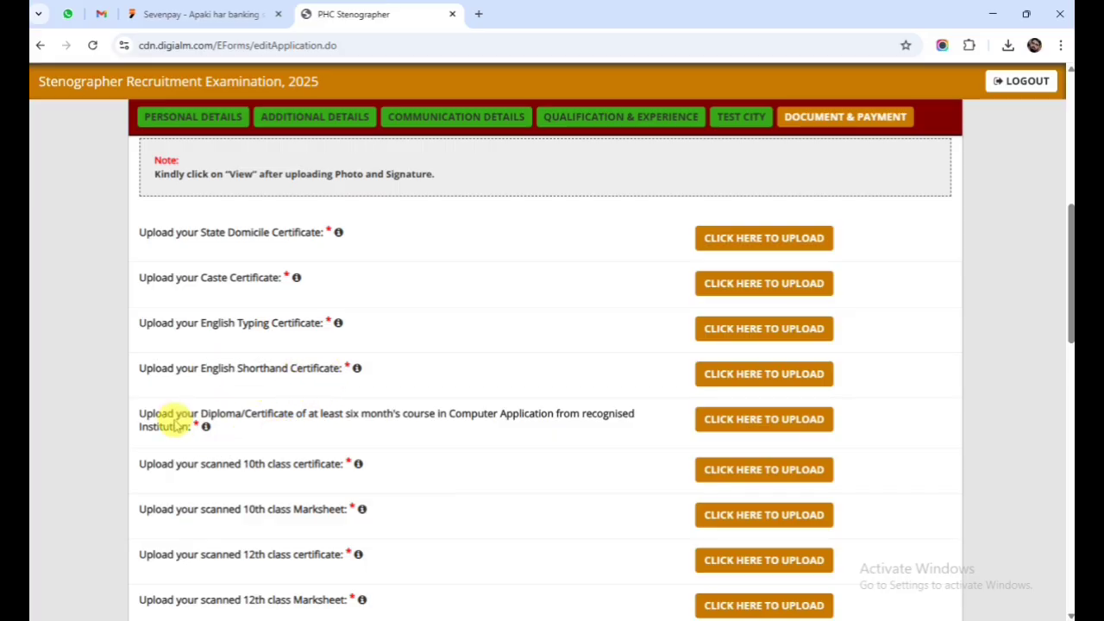
pyautogui.moveTo(175, 418); pyautogui.dragTo(362, 431)
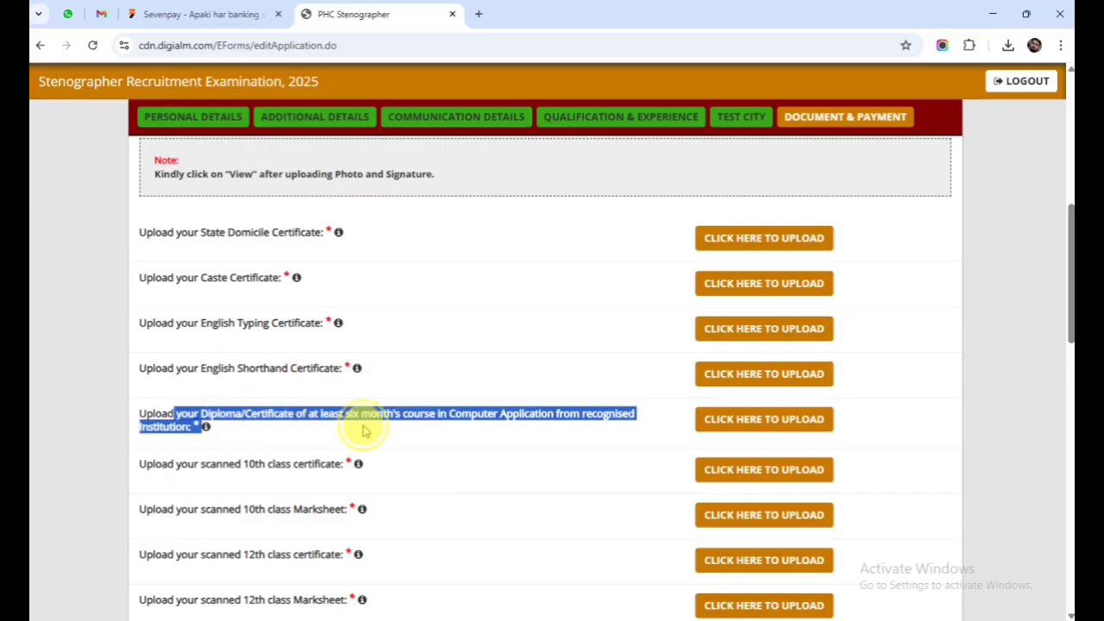
pyautogui.click(365, 429)
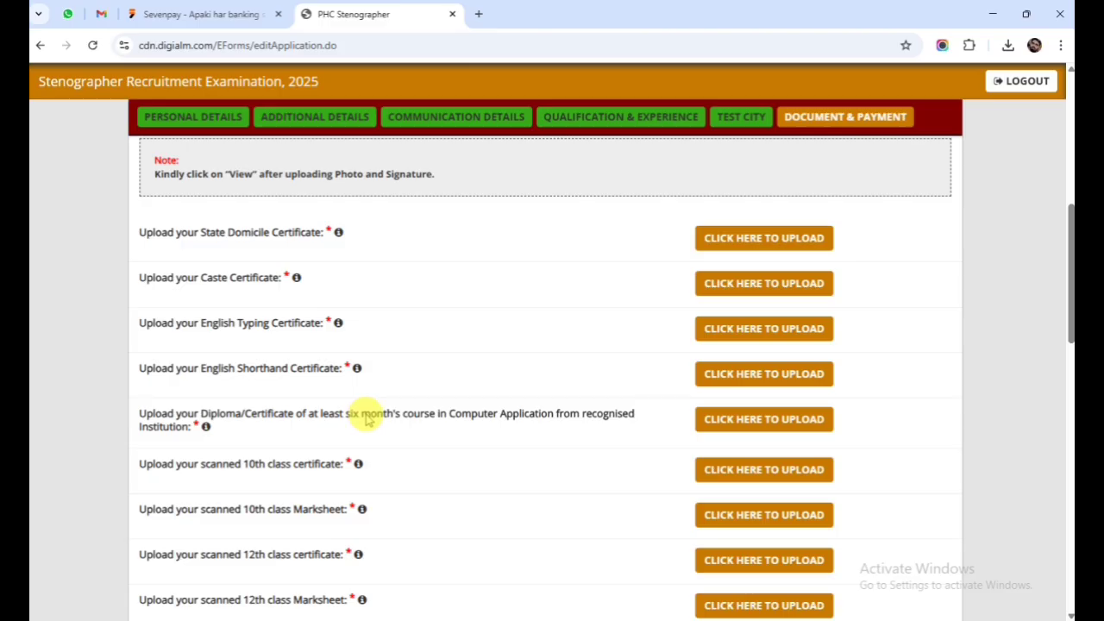
pyautogui.scroll(-2, 364, 421)
pyautogui.moveTo(242, 319); pyautogui.dragTo(342, 328)
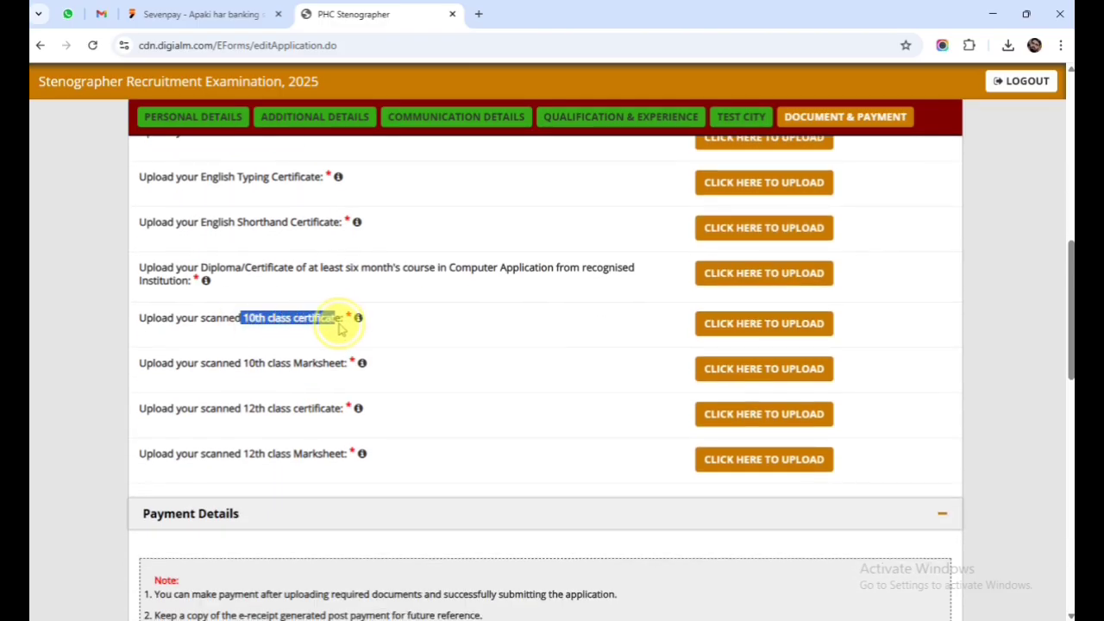
pyautogui.click(338, 335)
pyautogui.click(265, 365)
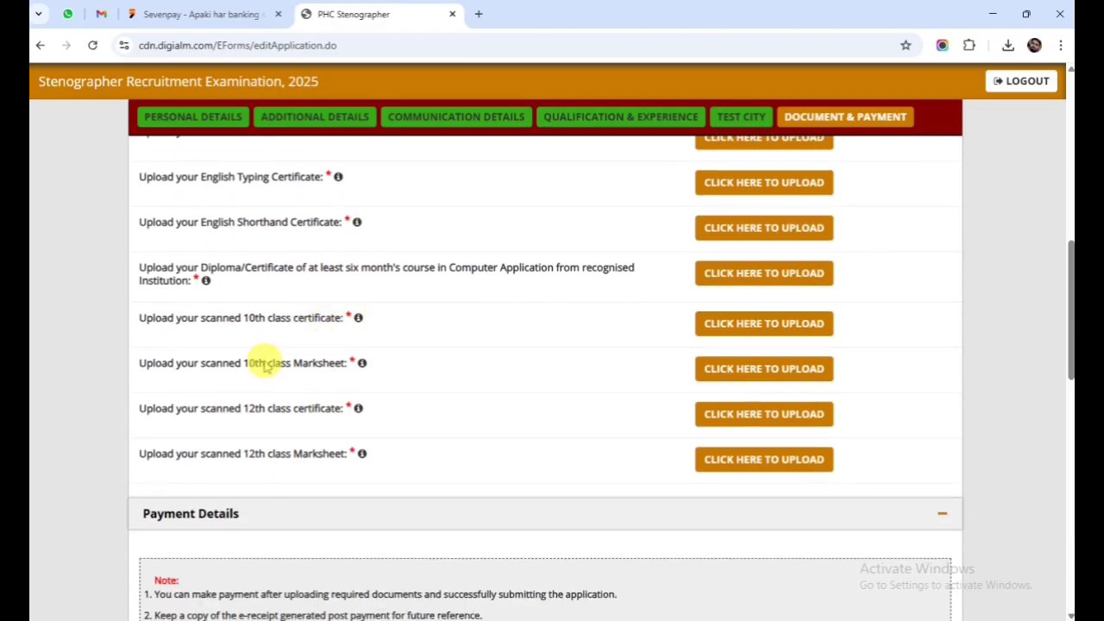
pyautogui.moveTo(245, 366); pyautogui.dragTo(339, 368)
pyautogui.click(382, 374)
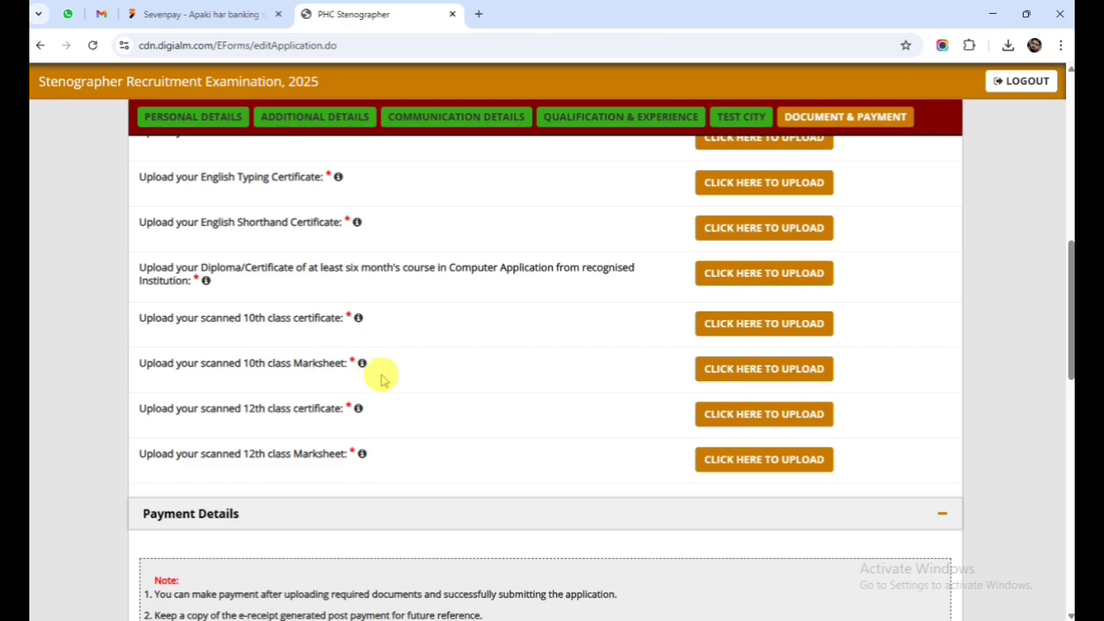
pyautogui.moveTo(244, 413); pyautogui.dragTo(340, 413)
pyautogui.moveTo(244, 457); pyautogui.dragTo(389, 463)
pyautogui.click(488, 372)
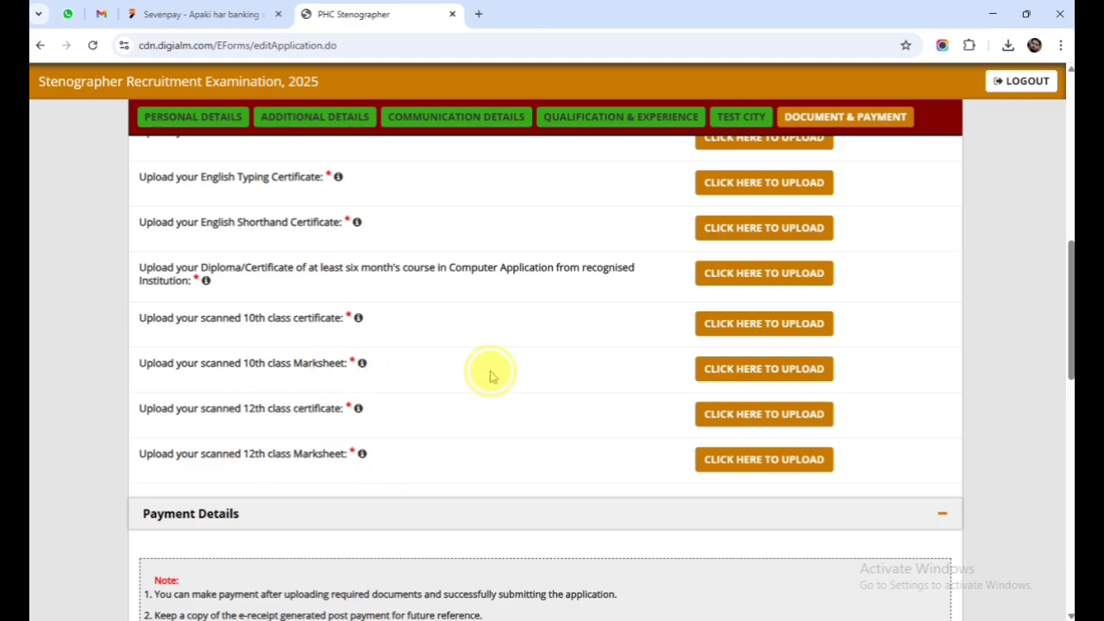
pyautogui.moveTo(304, 320); pyautogui.dragTo(342, 320)
pyautogui.click(336, 332)
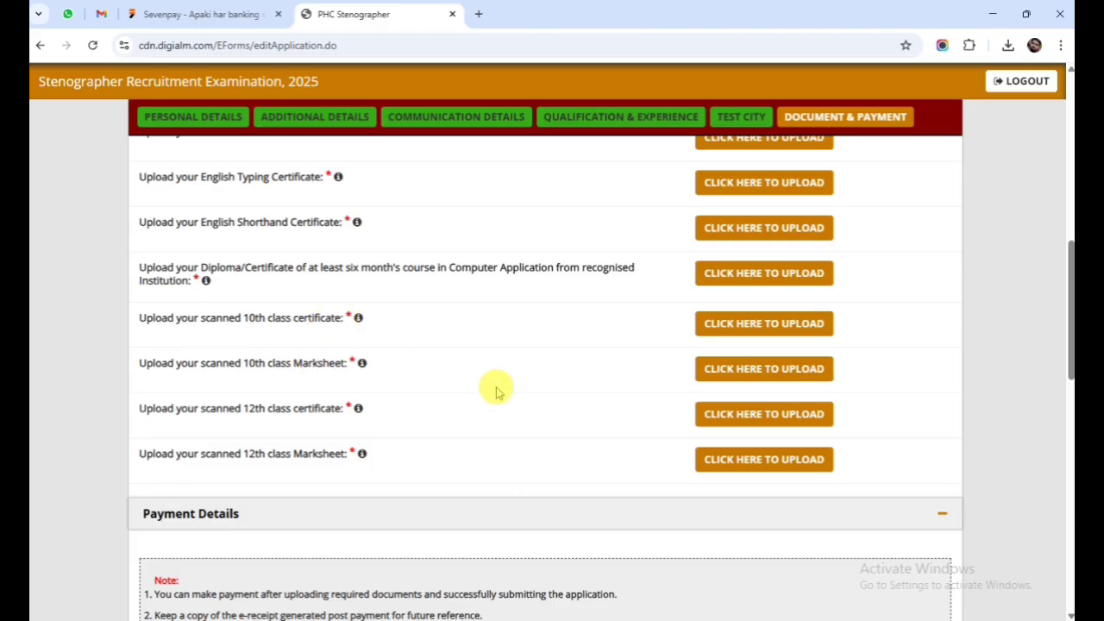
pyautogui.scroll(3, 504, 391)
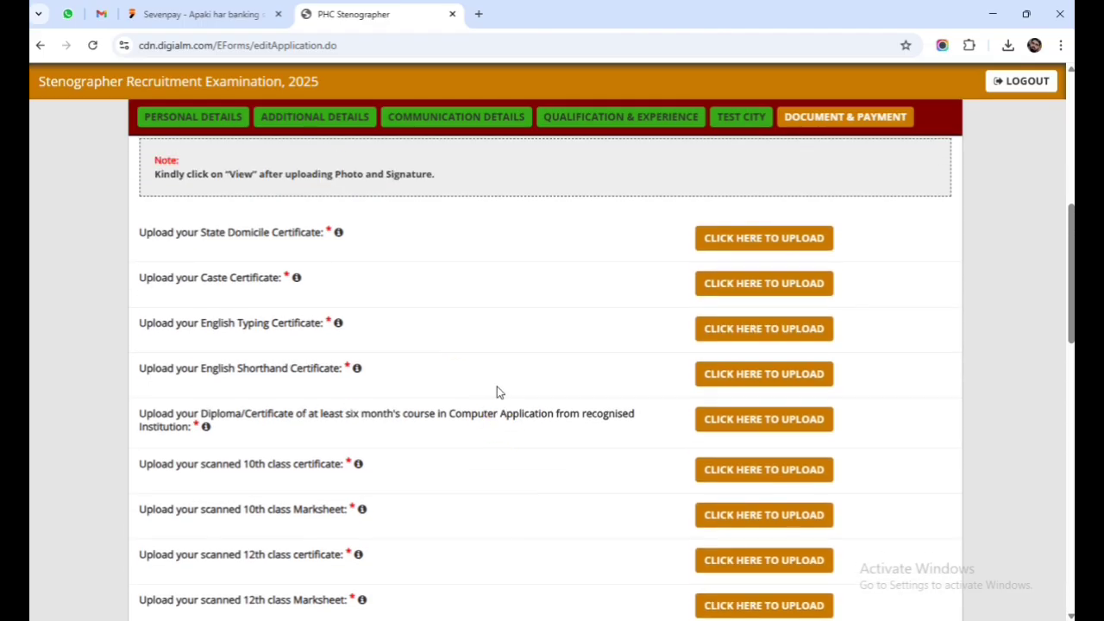
# Upload the domicile (residence) certificate and the OBC caste certificate.
pyautogui.click(811, 311)
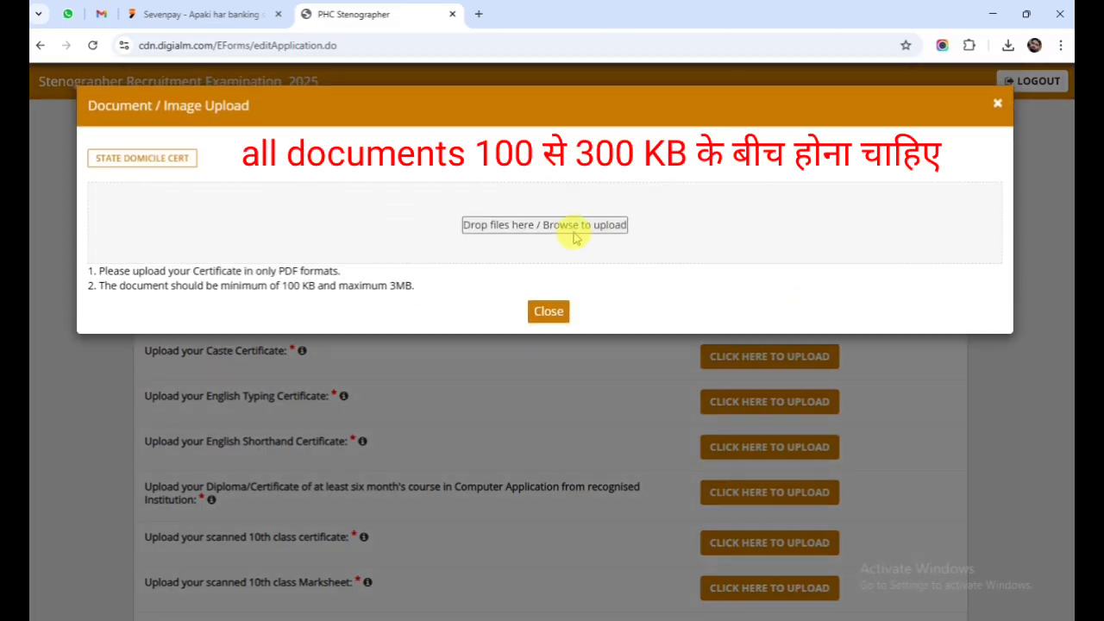
pyautogui.click(561, 231)
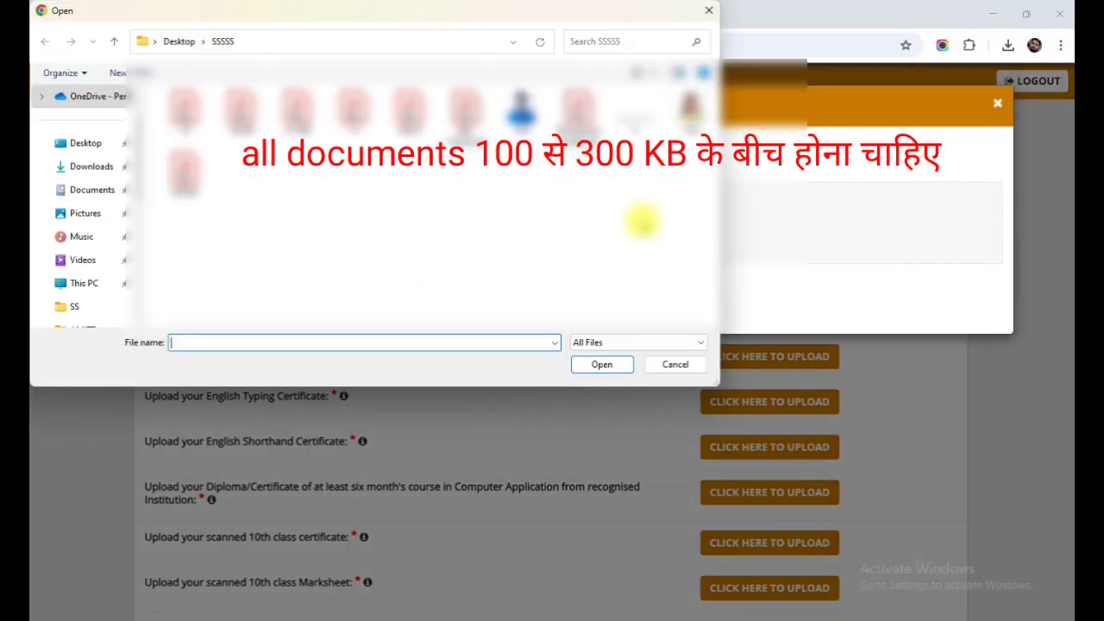
pyautogui.click(567, 111)
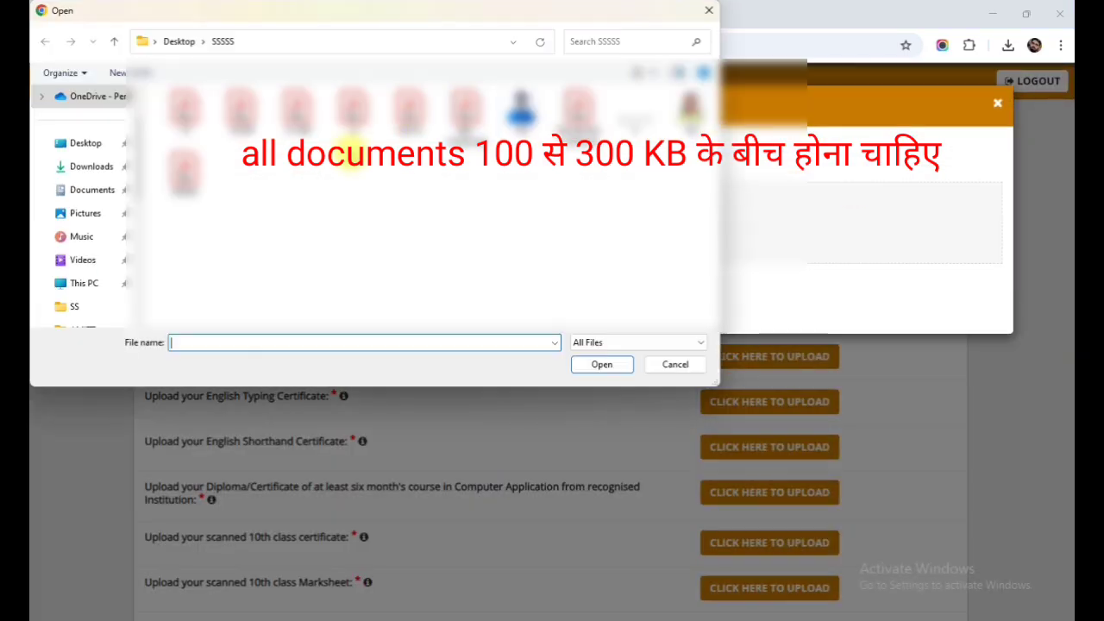
pyautogui.click(466, 108)
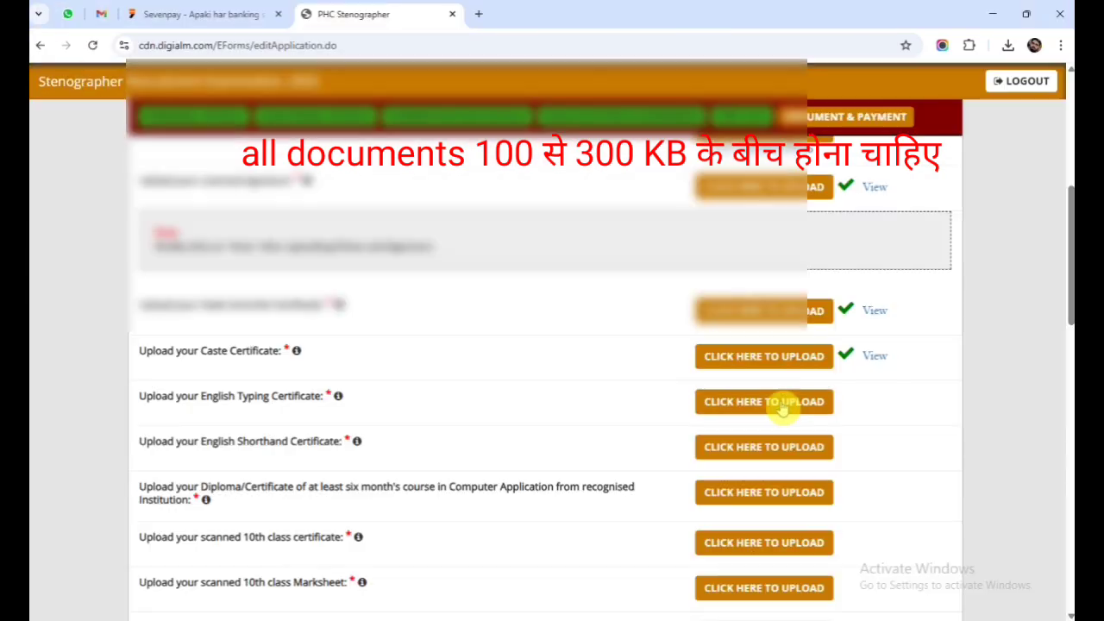
pyautogui.click(783, 401)
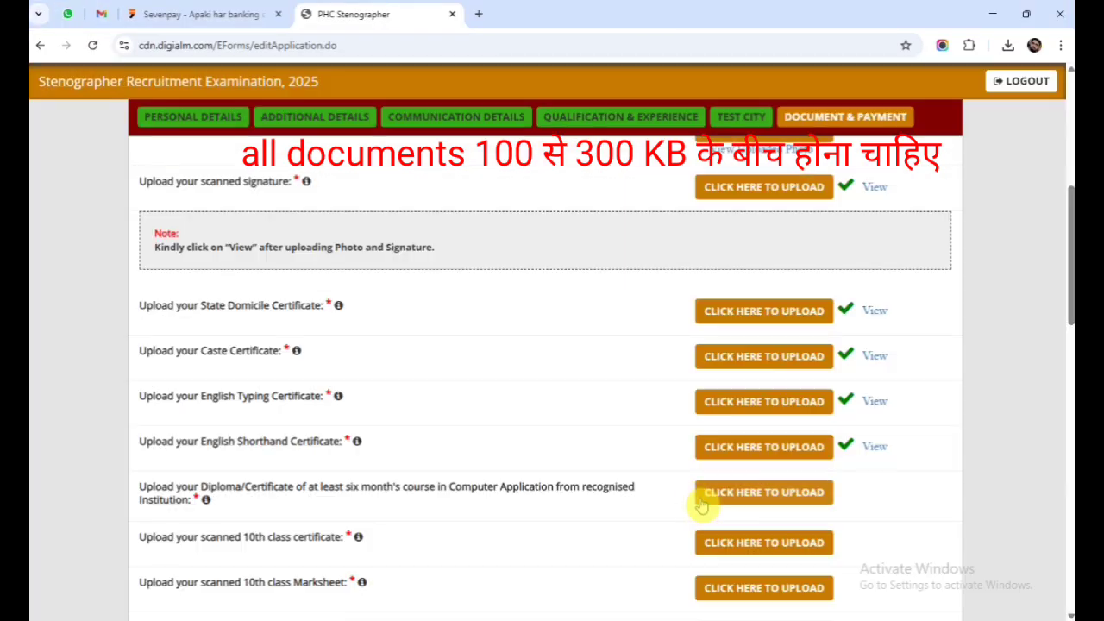
# Upload the computer diploma certificate ADCA.pdf, then browse for the next certificate file.
pyautogui.click(701, 502)
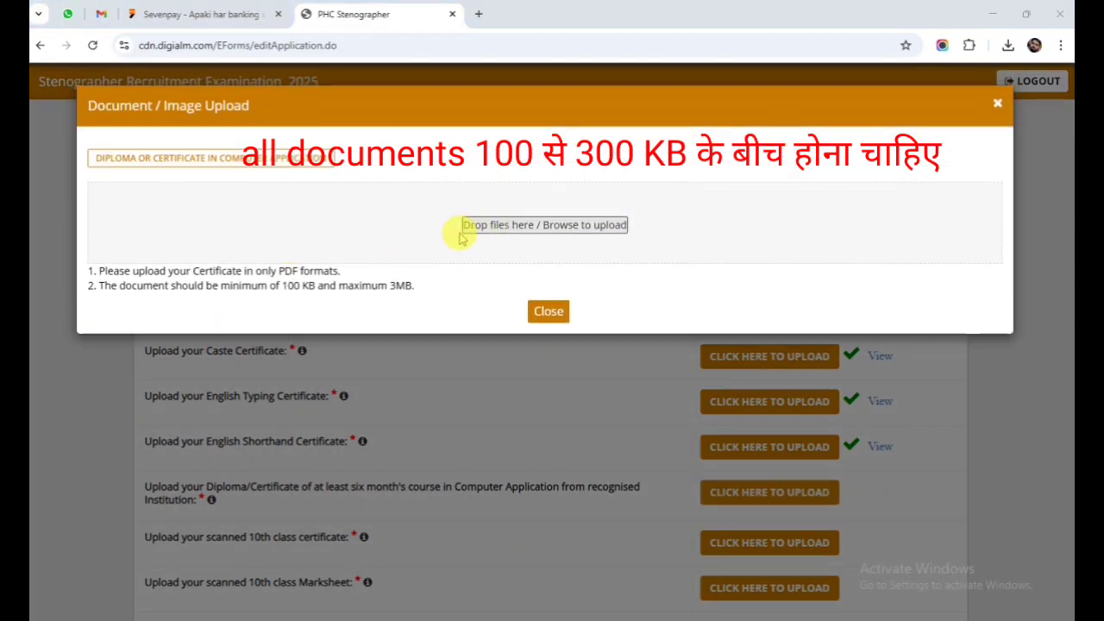
pyautogui.click(460, 235)
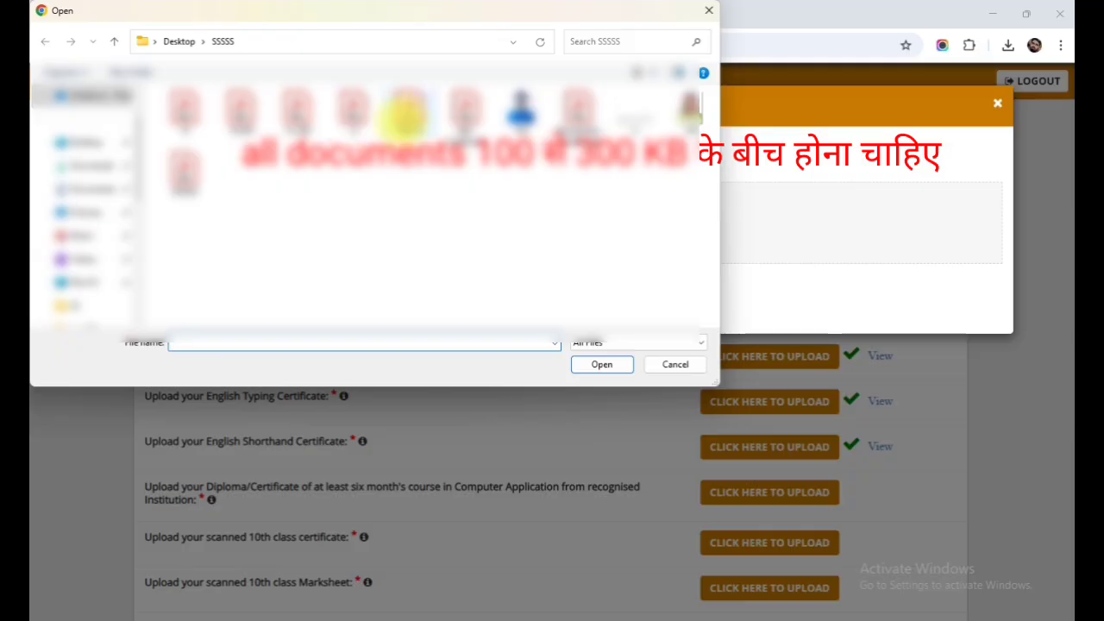
pyautogui.doubleClick(405, 116)
pyautogui.click(547, 334)
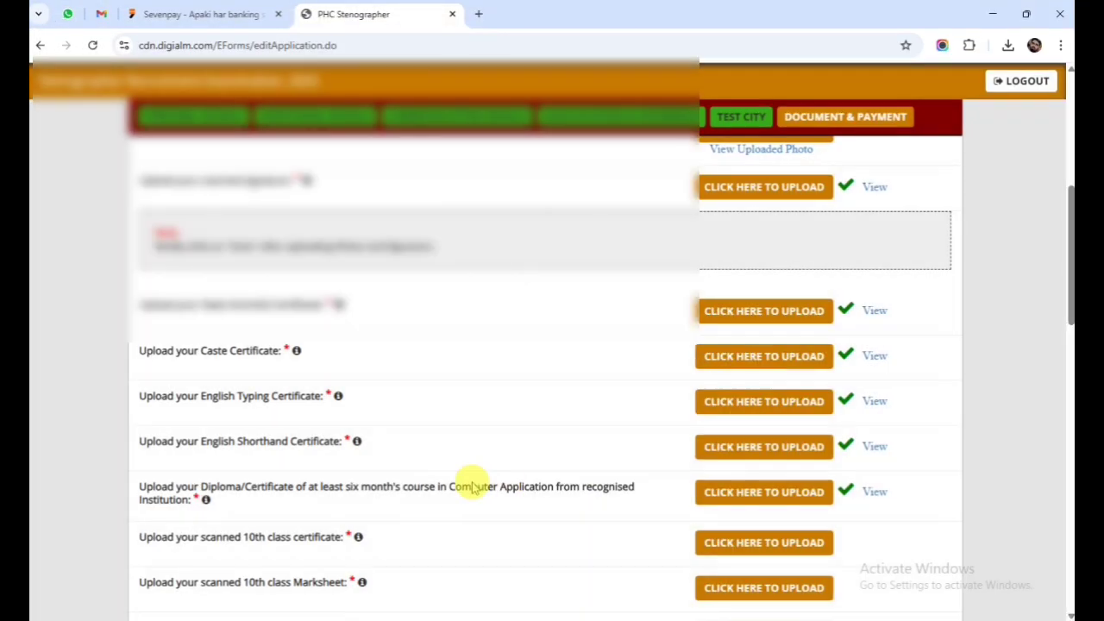
pyautogui.click(715, 492)
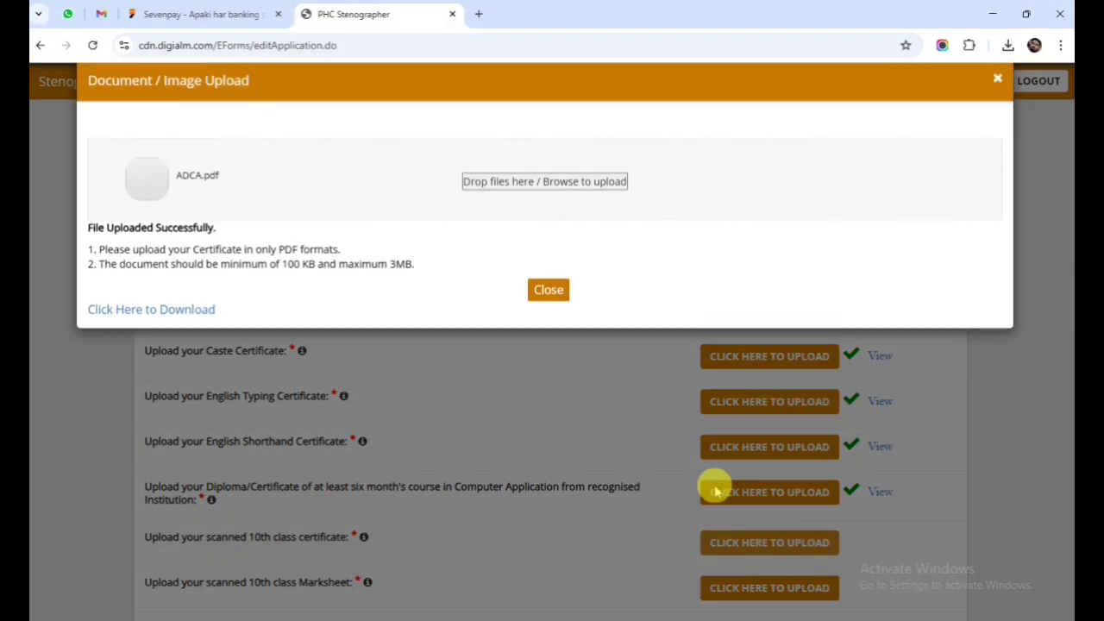
pyautogui.click(530, 237)
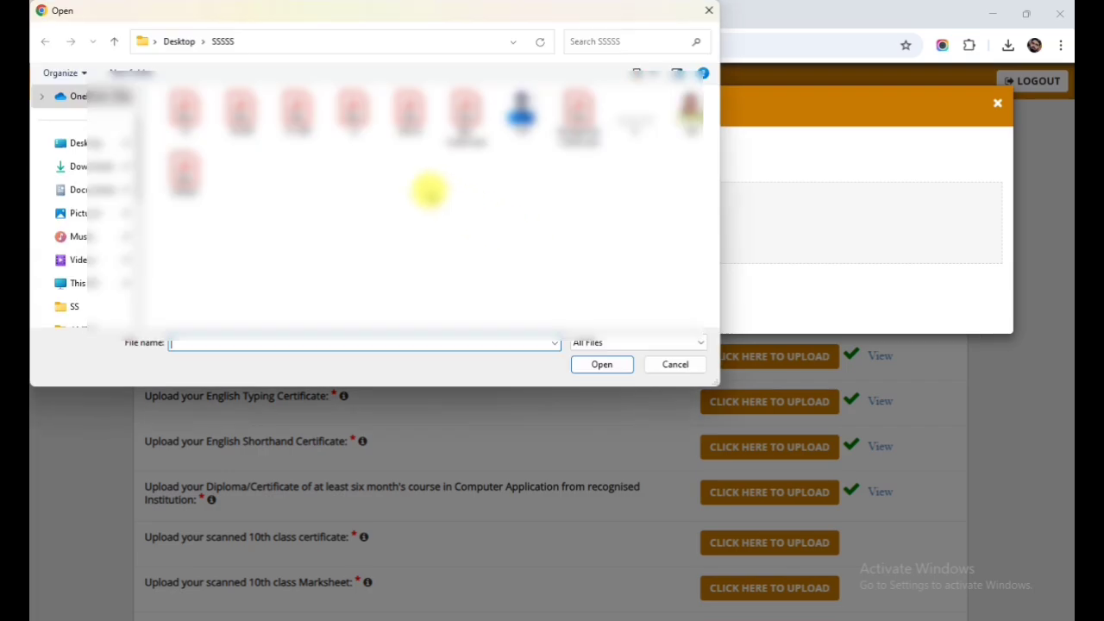
# Try File-10CER.pdf for the 10th certificate, browse again after rejection, and close the box.
pyautogui.doubleClick(242, 112)
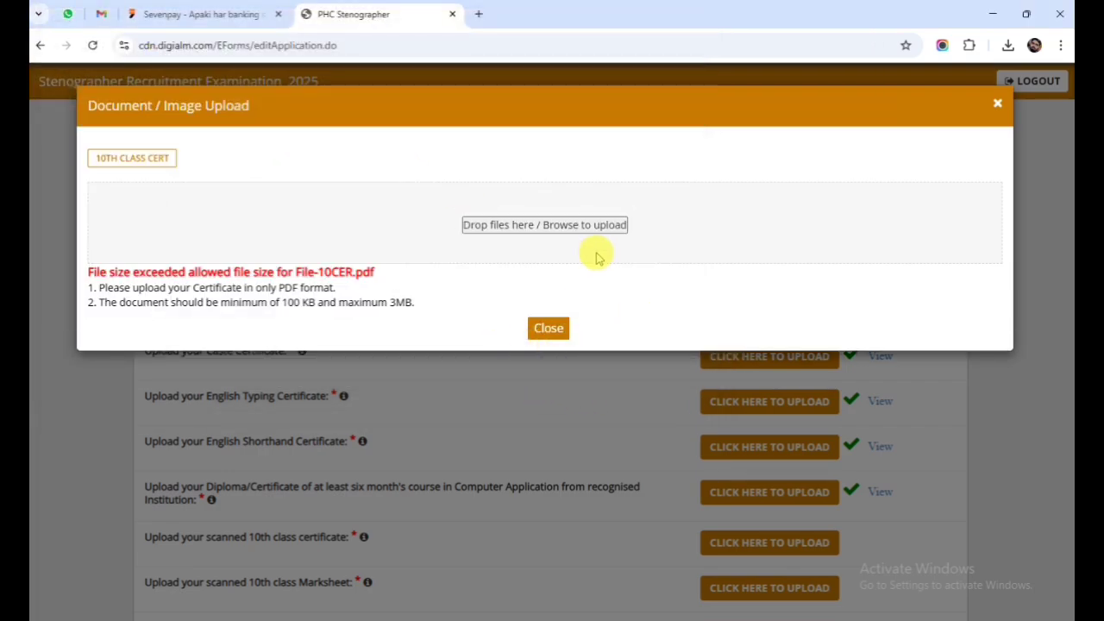
pyautogui.click(577, 230)
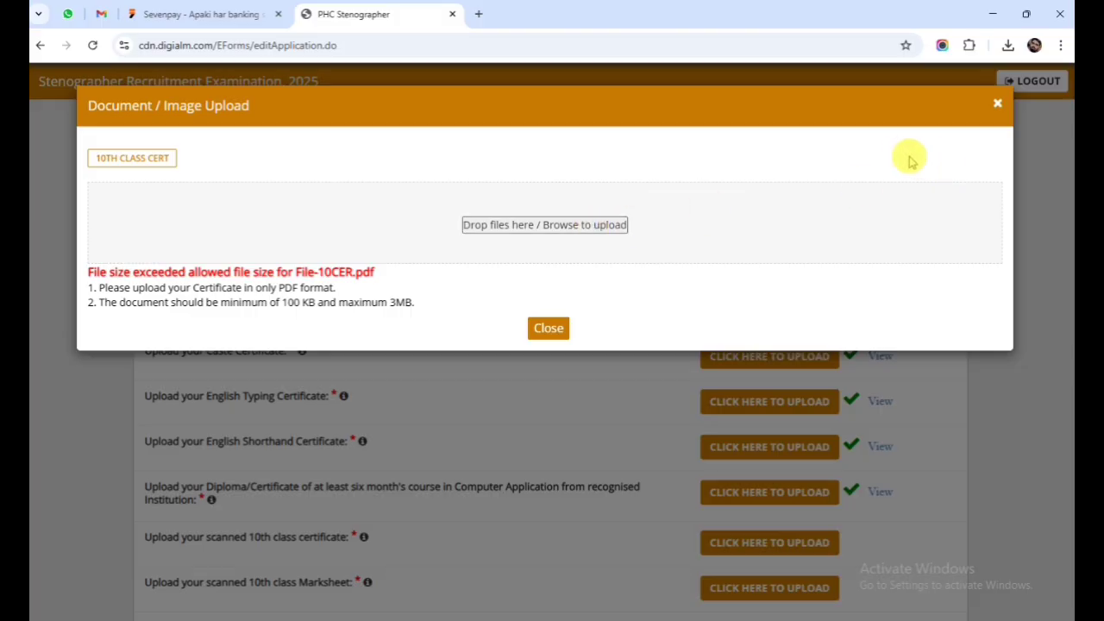
pyautogui.click(997, 106)
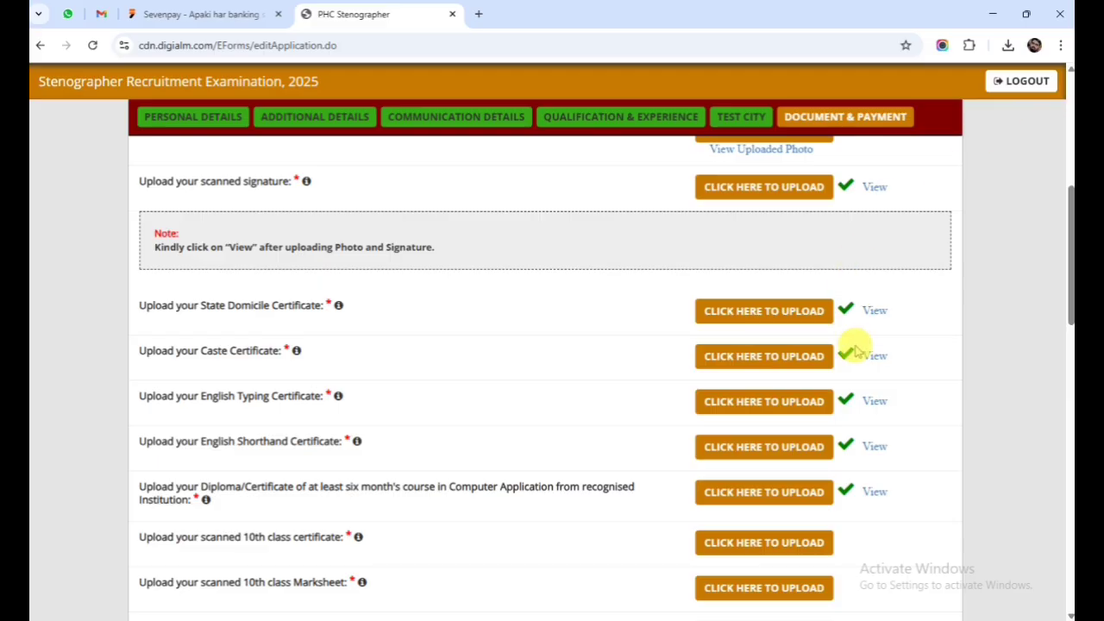
pyautogui.scroll(-1, 859, 401)
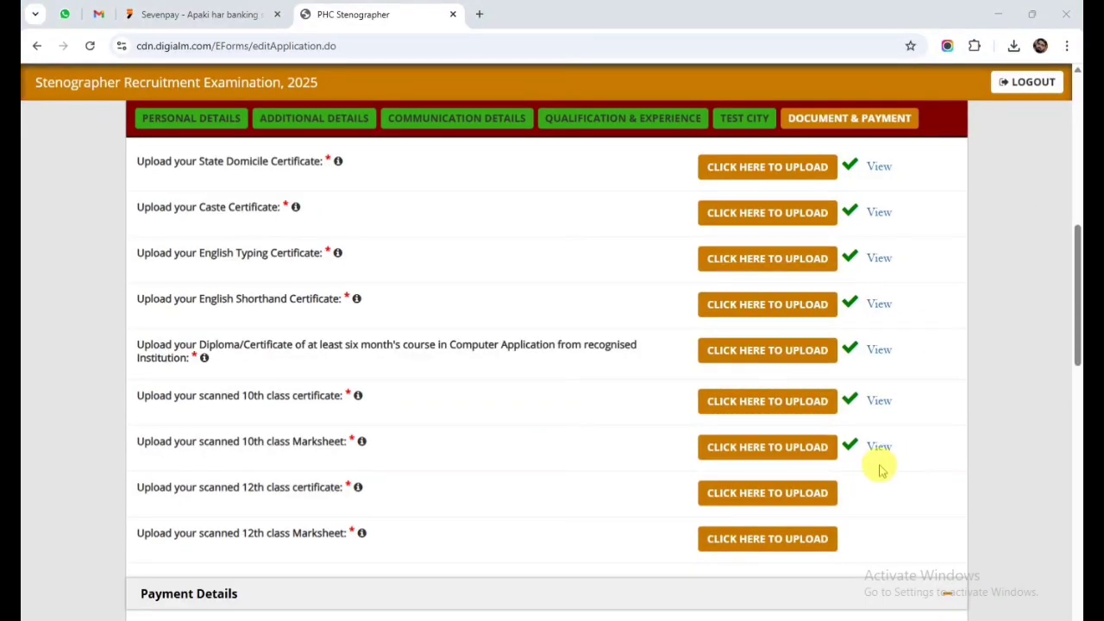
# Upload the 12th class certificate PDF.
pyautogui.click(770, 497)
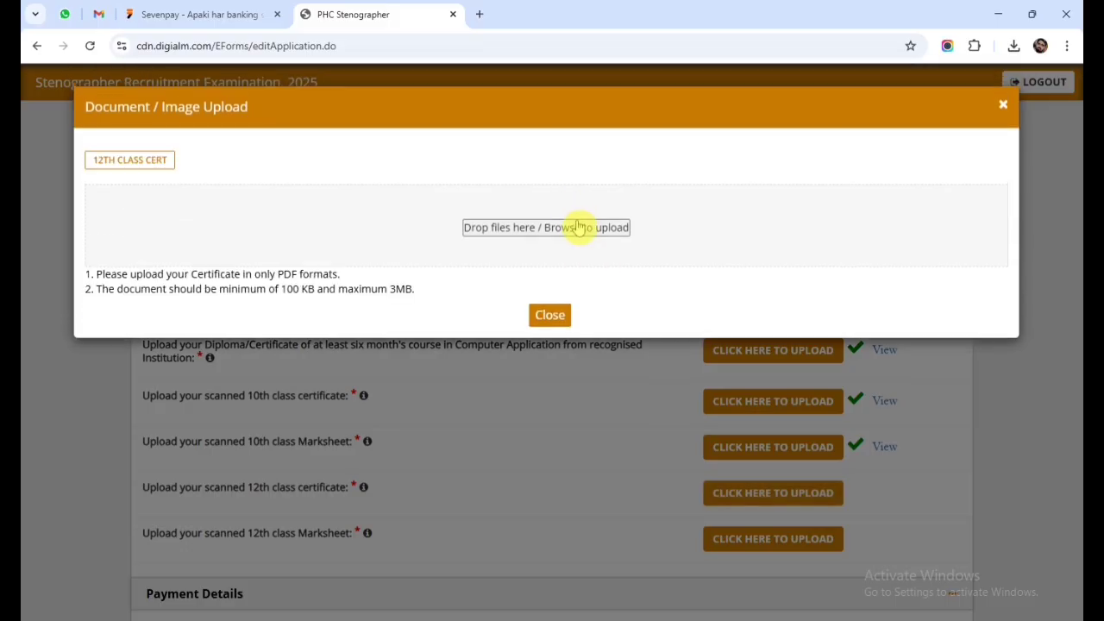
pyautogui.click(455, 246)
pyautogui.doubleClick(354, 121)
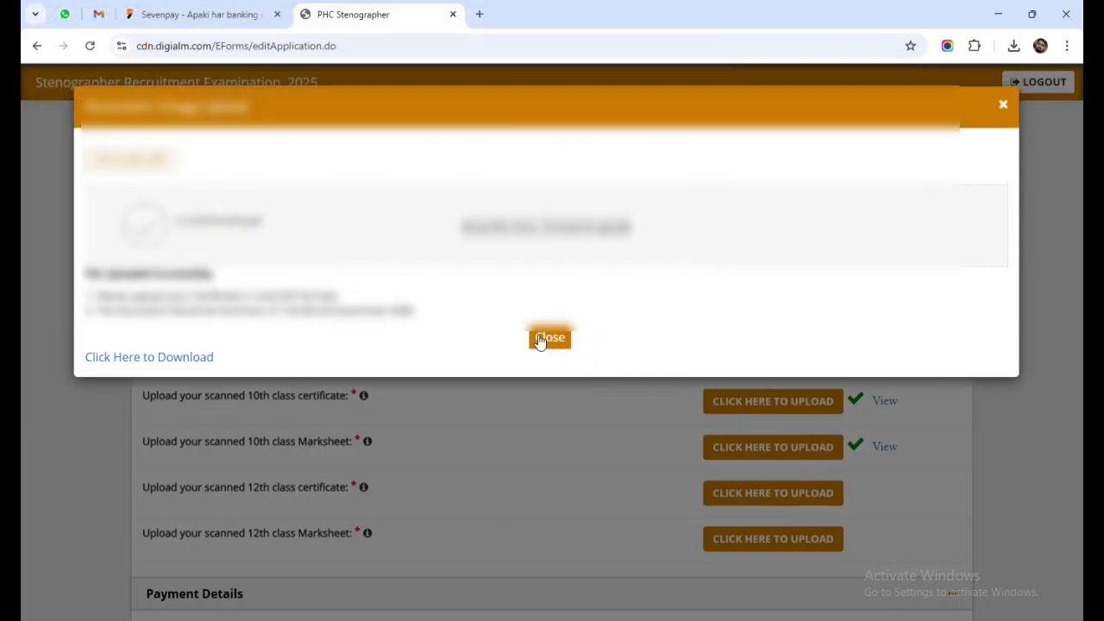
pyautogui.click(547, 338)
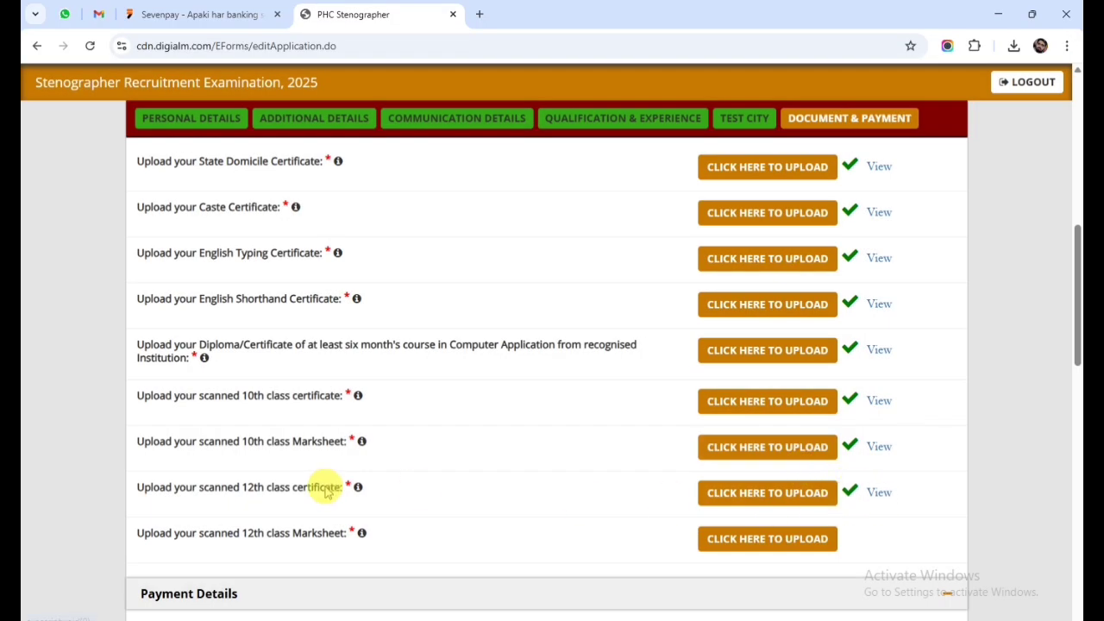
# Upload the 12th class marksheet PDF and view it to verify the upload.
pyautogui.click(774, 545)
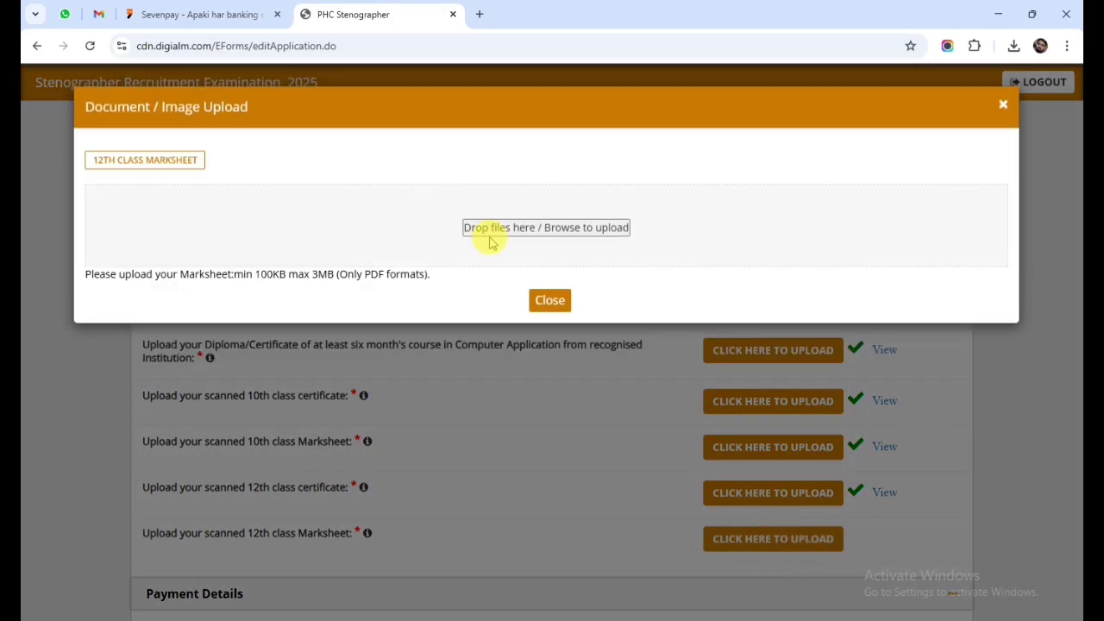
pyautogui.click(488, 229)
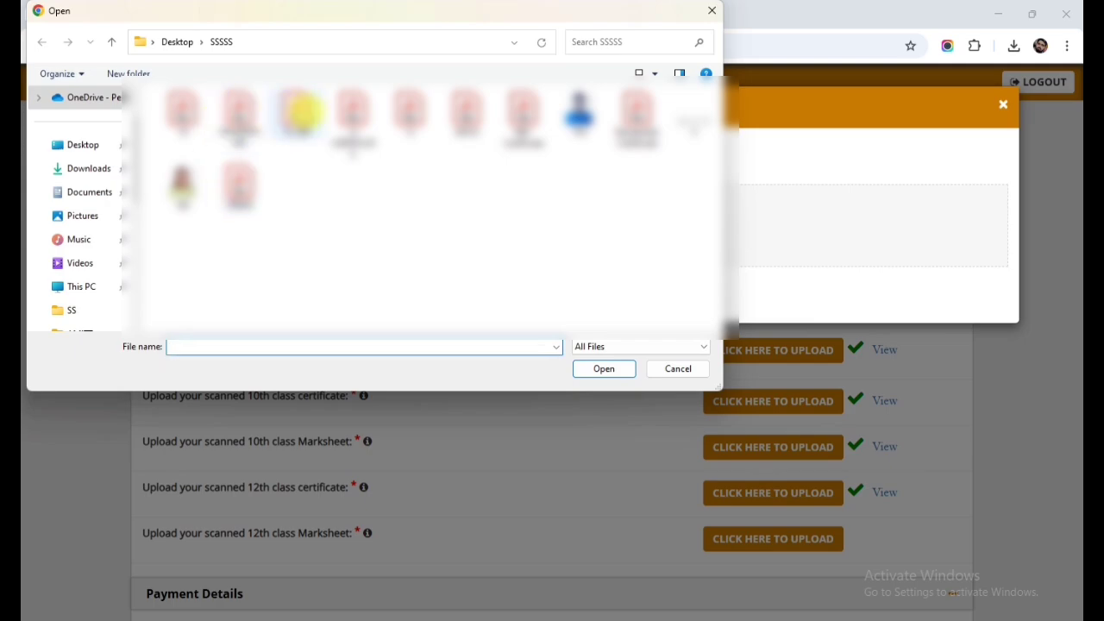
pyautogui.doubleClick(398, 110)
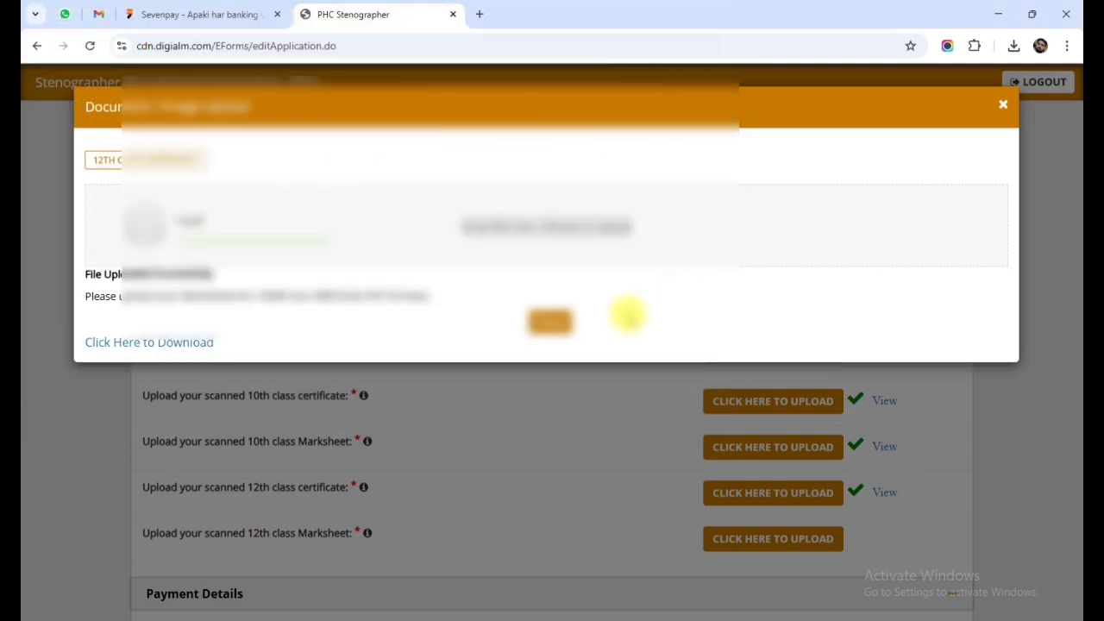
pyautogui.click(554, 320)
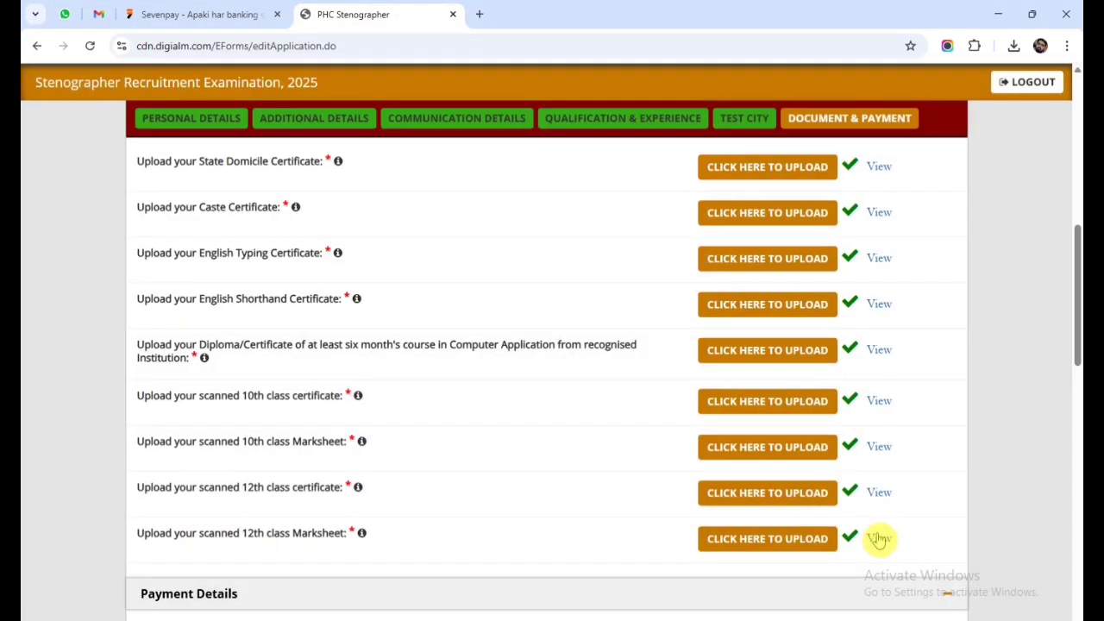
pyautogui.click(880, 538)
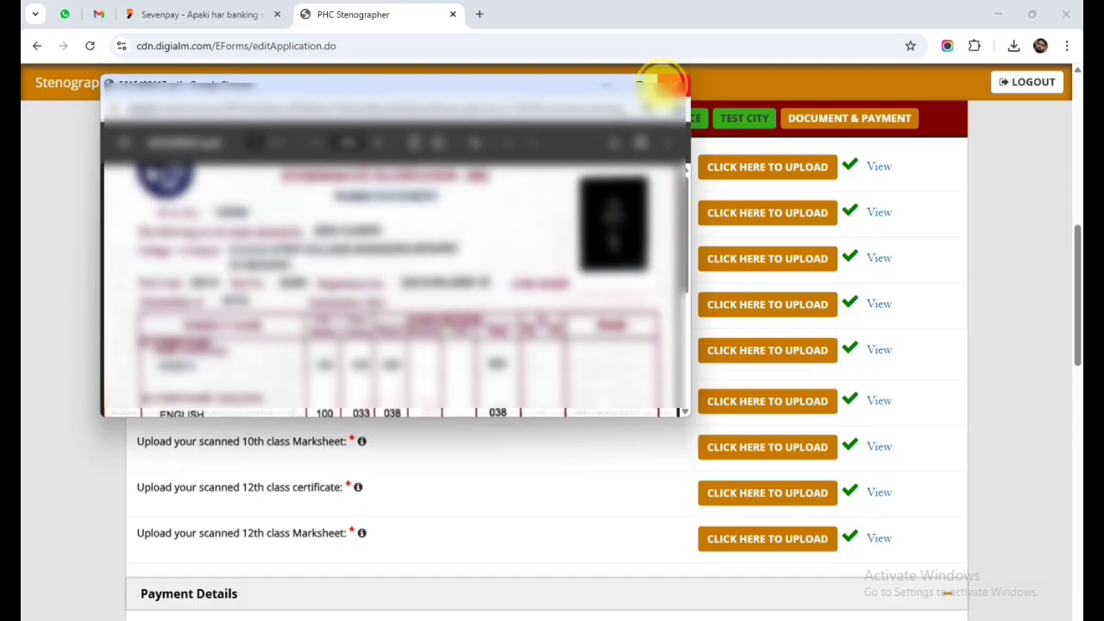
pyautogui.click(673, 84)
# Select Online payment mode and tick every declaration, including I Agree.
pyautogui.scroll(-5, 788, 372)
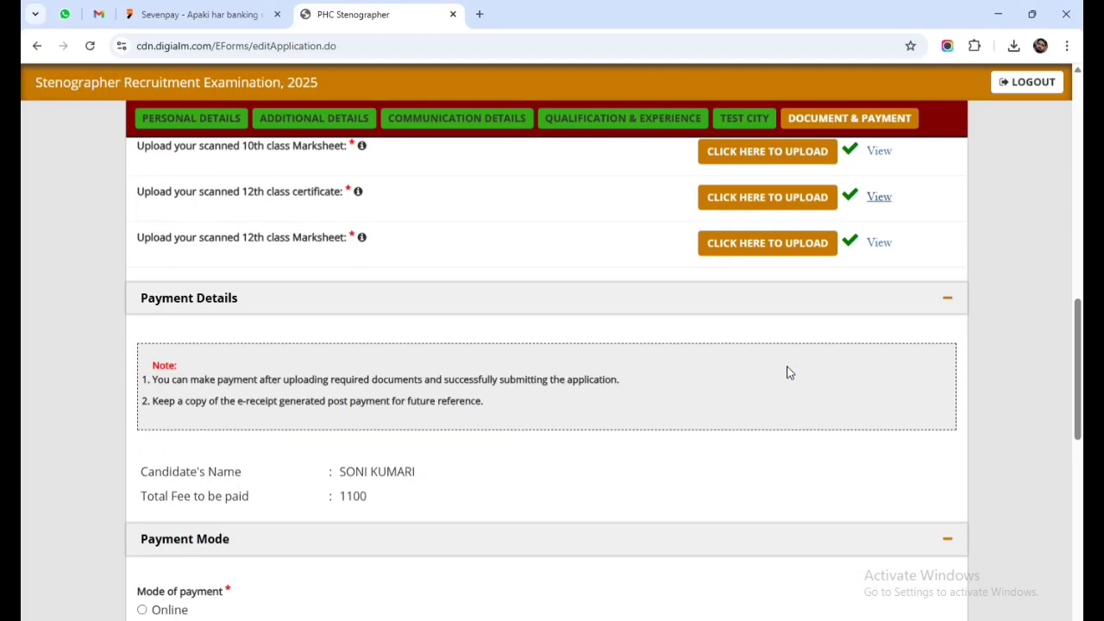
pyautogui.scroll(-2, 774, 343)
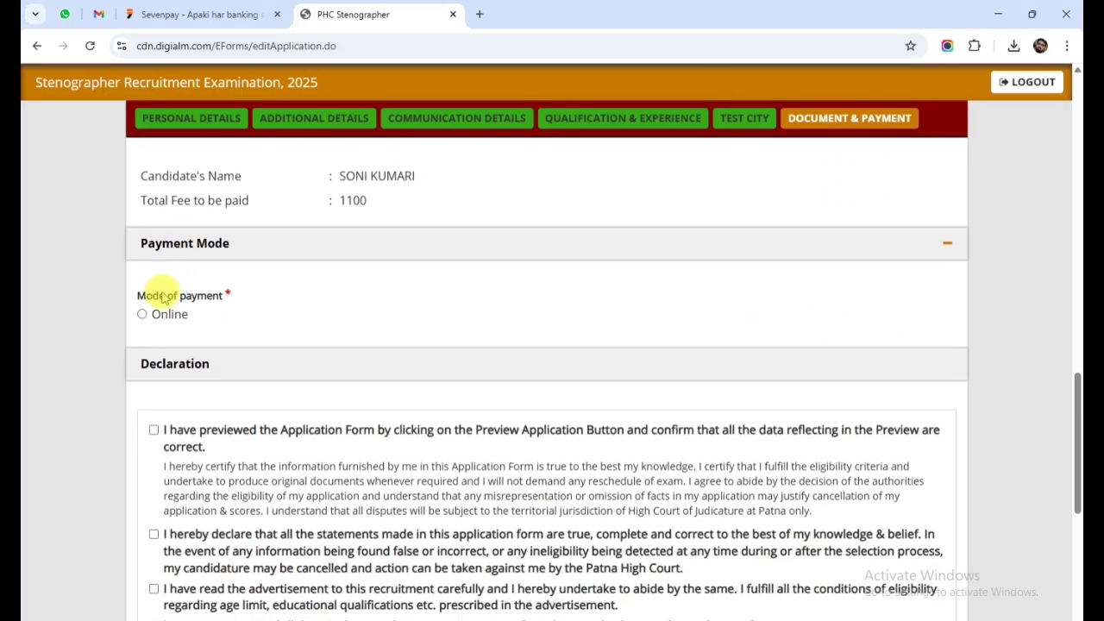
pyautogui.scroll(-1, 209, 356)
pyautogui.click(142, 241)
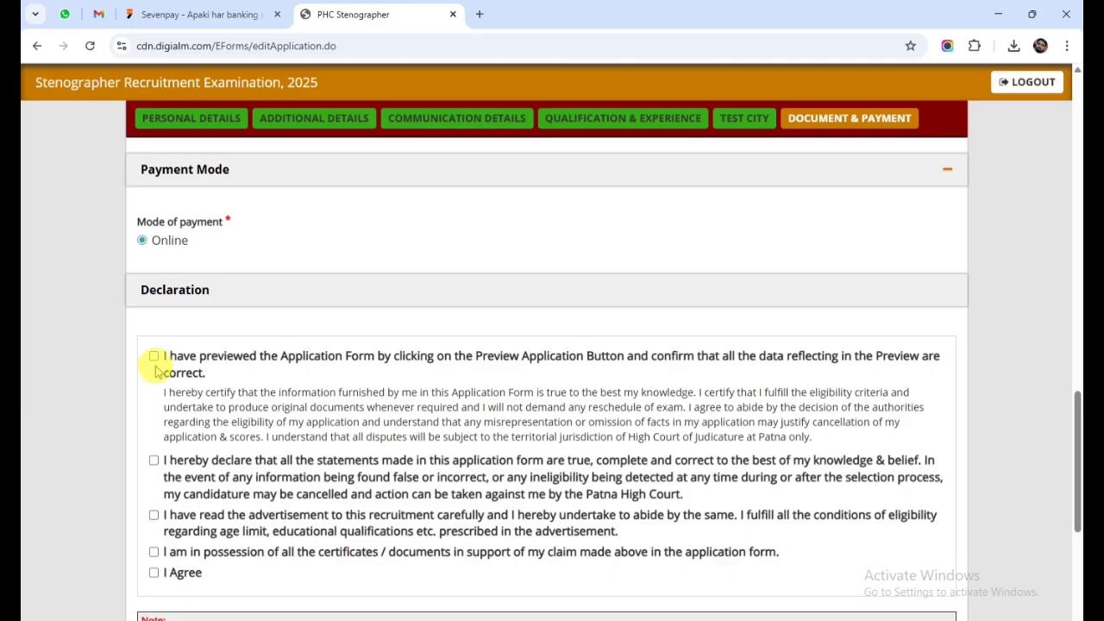
pyautogui.click(153, 355)
pyautogui.click(154, 461)
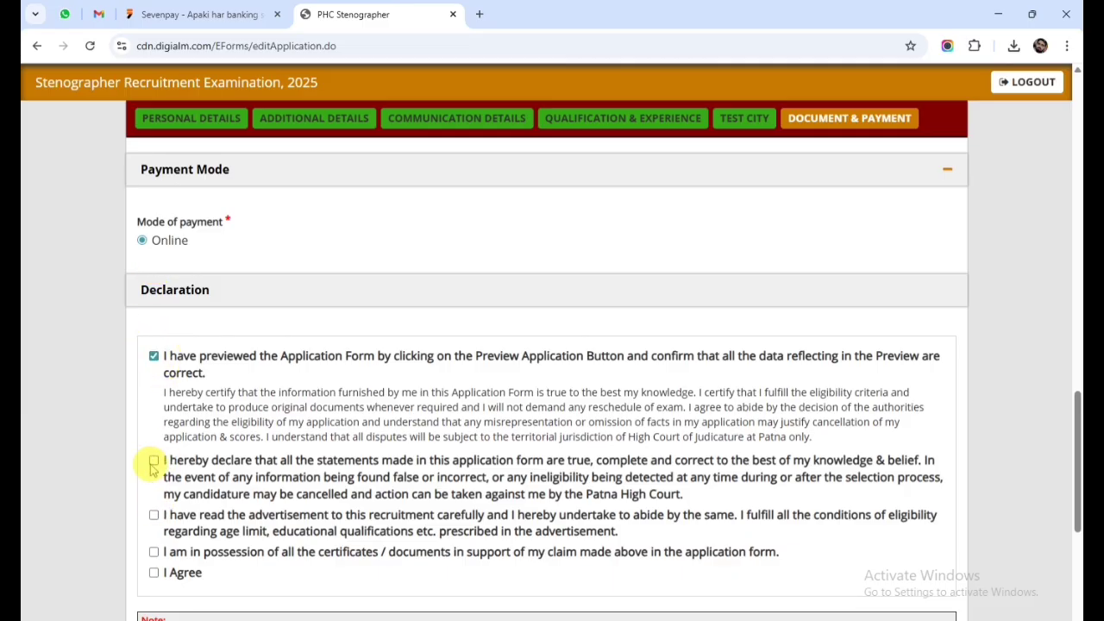
pyautogui.click(154, 552)
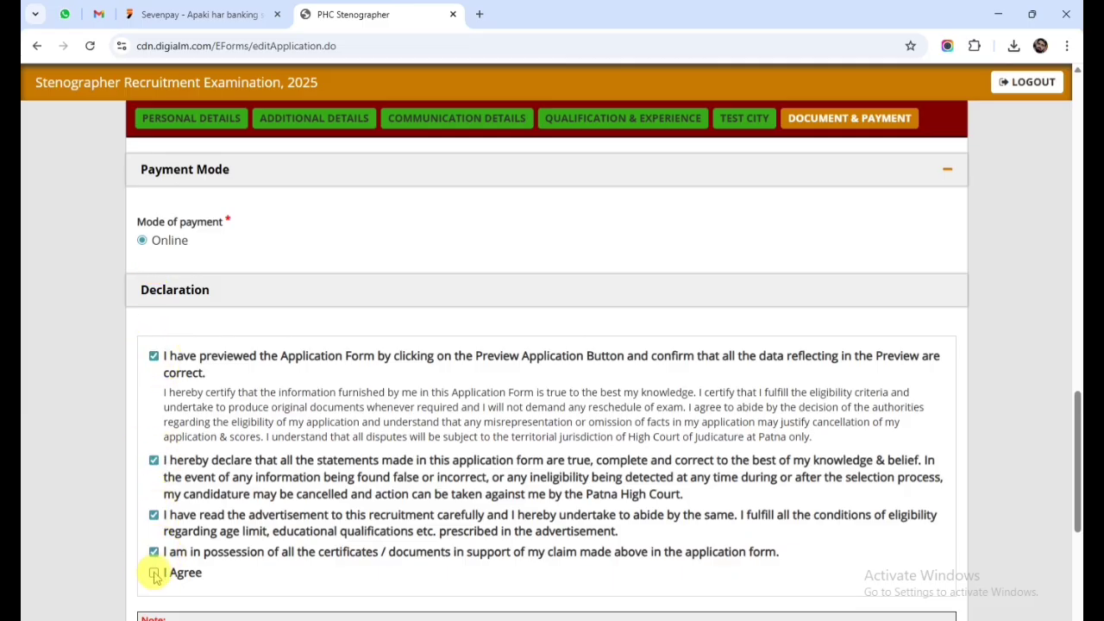
pyautogui.click(154, 572)
pyautogui.scroll(-4, 222, 532)
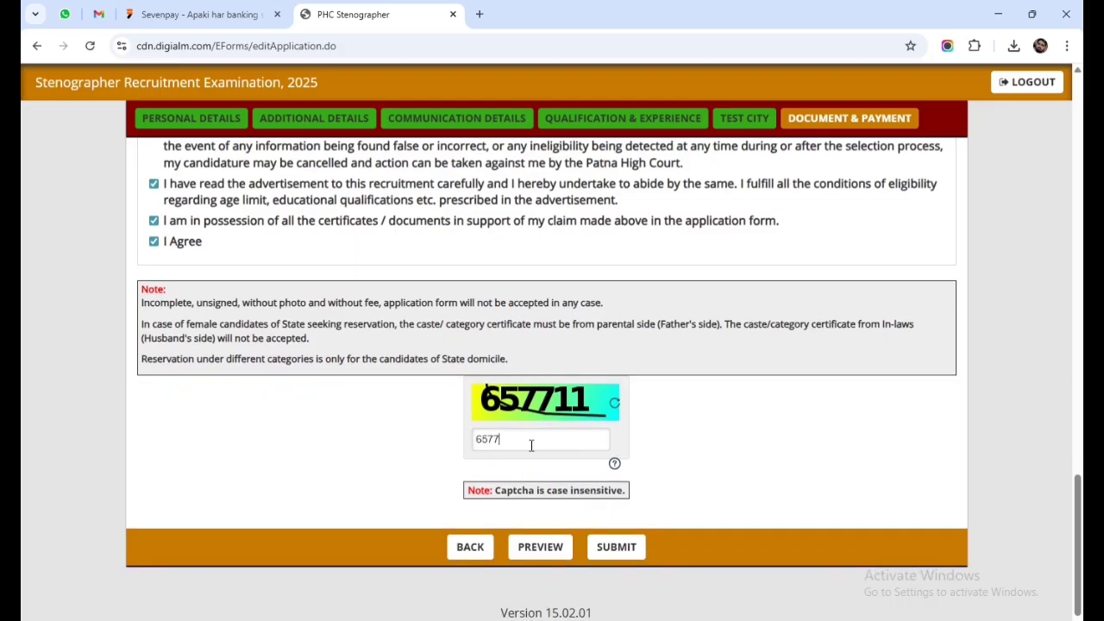
# Open the full application preview, scroll through every section, and close it.
pyautogui.click(539, 547)
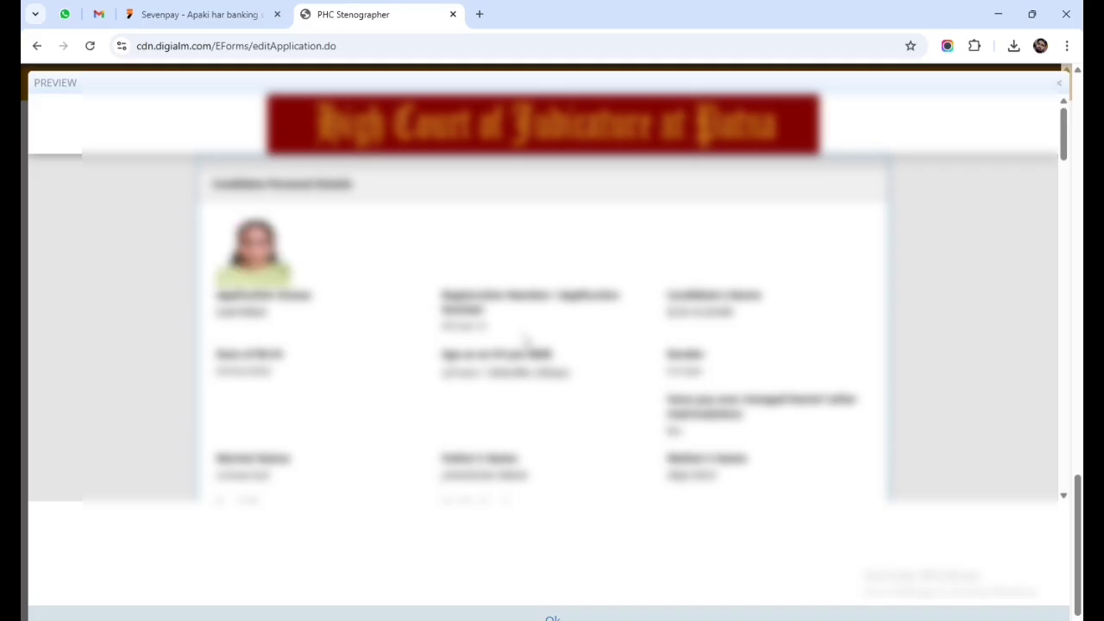
pyautogui.scroll(-4, 525, 337)
pyautogui.scroll(-4, 522, 334)
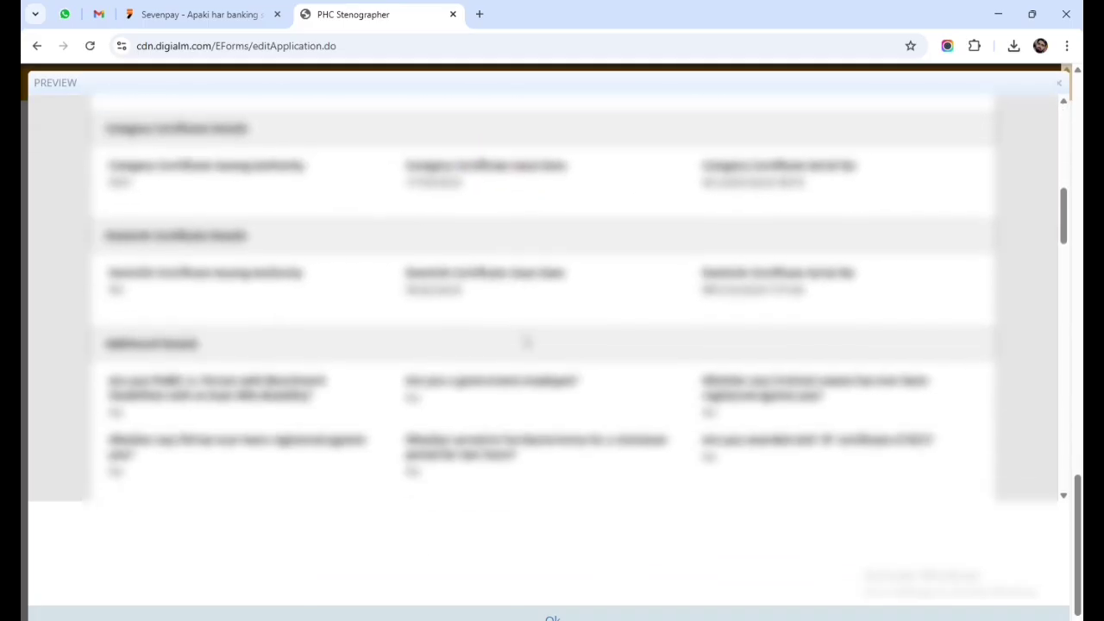
pyautogui.scroll(-4, 524, 342)
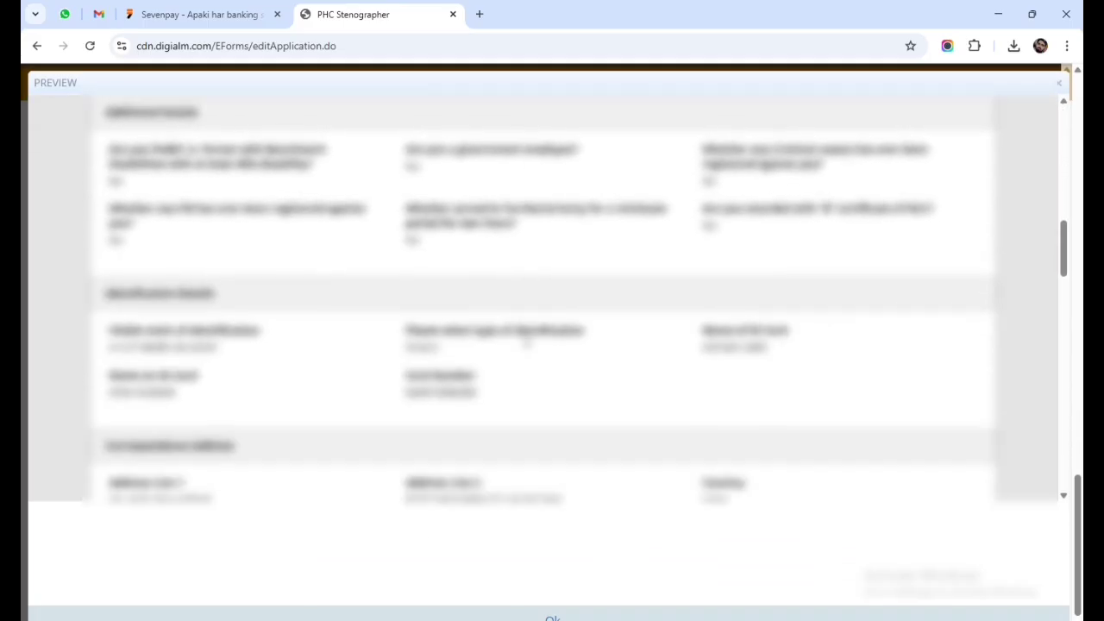
pyautogui.scroll(-5, 525, 343)
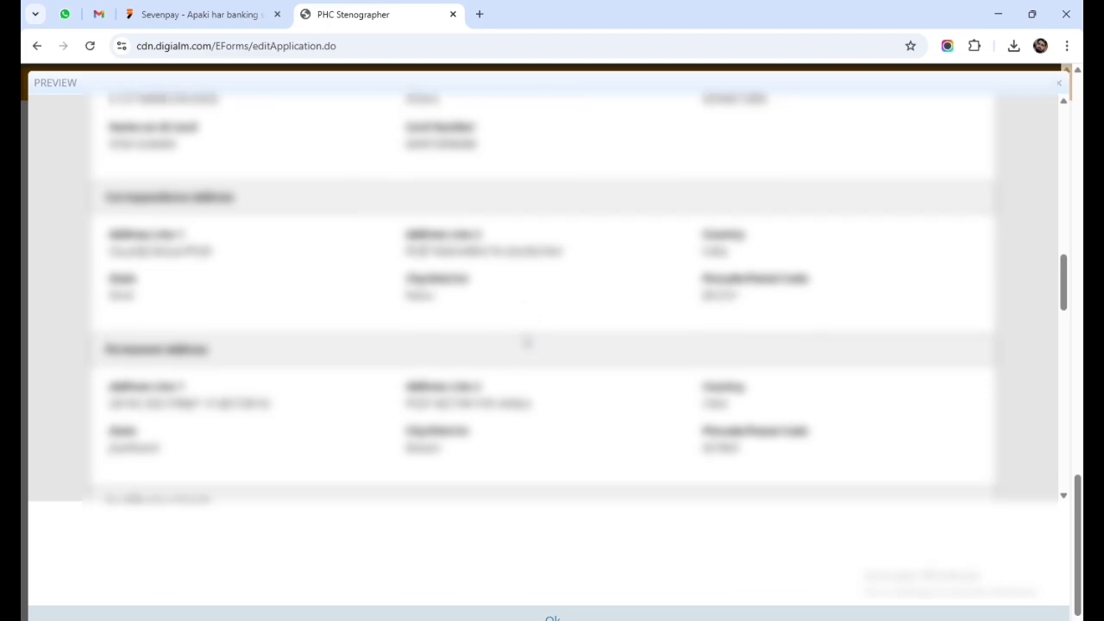
pyautogui.scroll(-6, 526, 342)
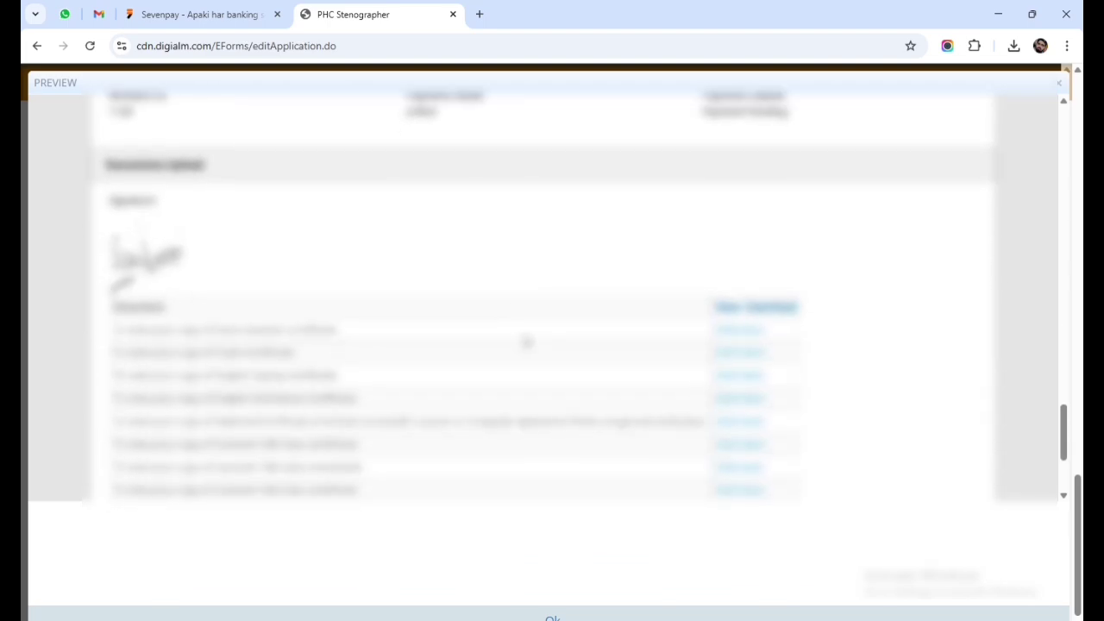
pyautogui.scroll(-3, 526, 342)
pyautogui.click(340, 373)
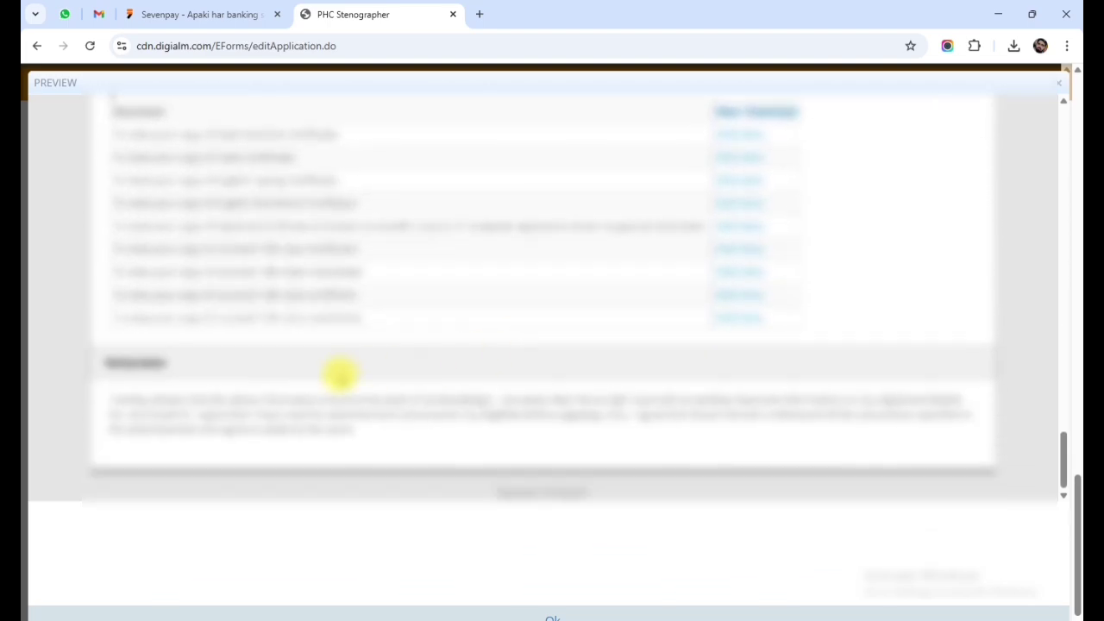
pyautogui.scroll(6, 836, 470)
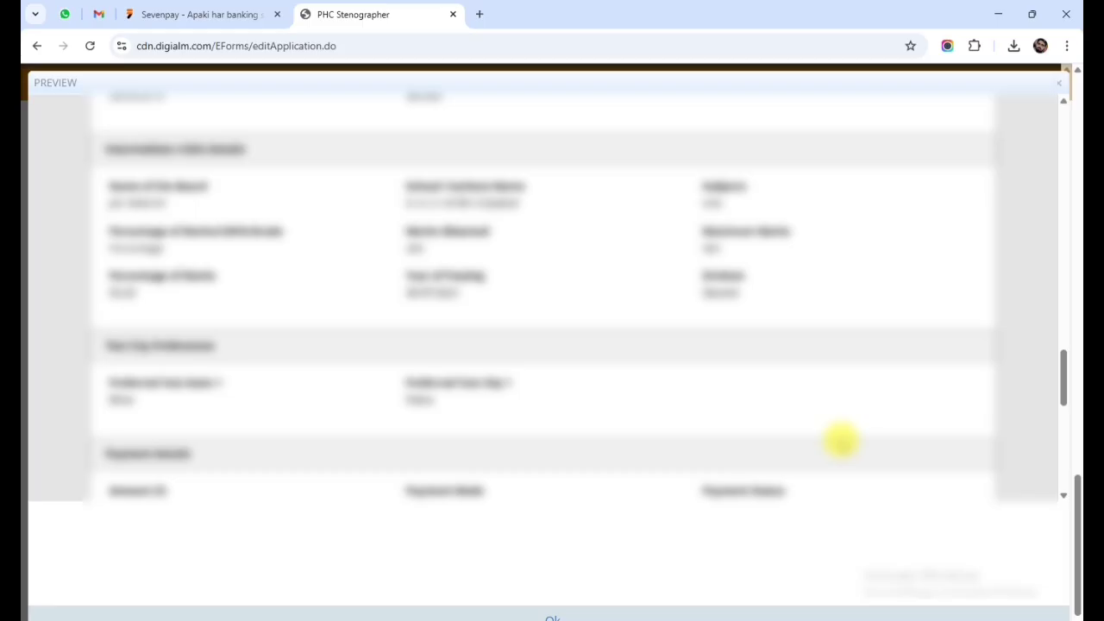
pyautogui.scroll(3, 841, 441)
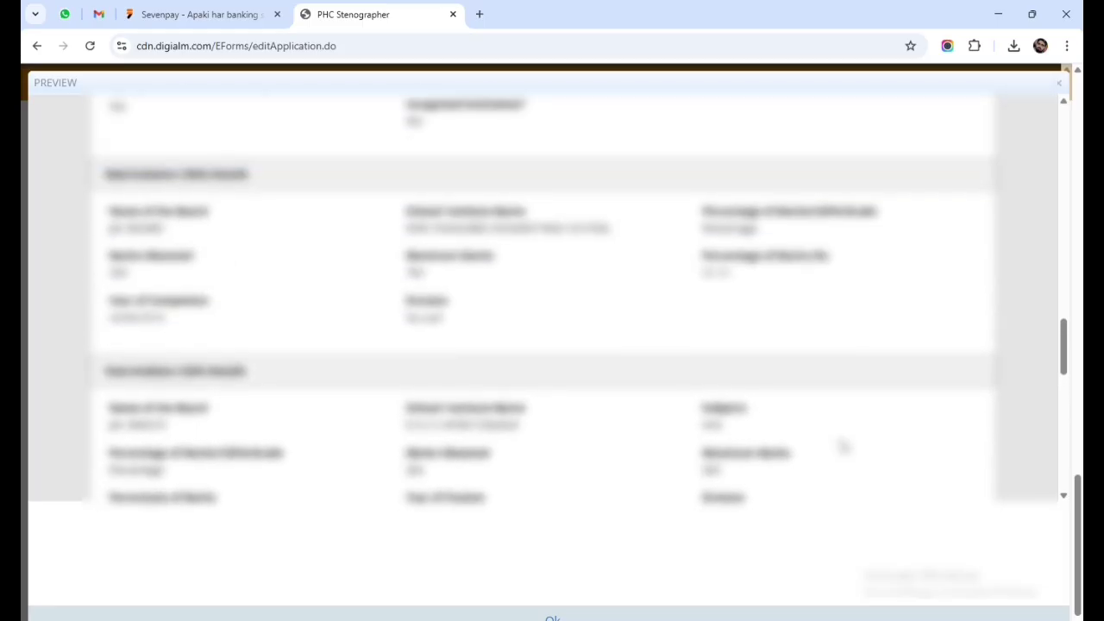
pyautogui.scroll(3, 843, 445)
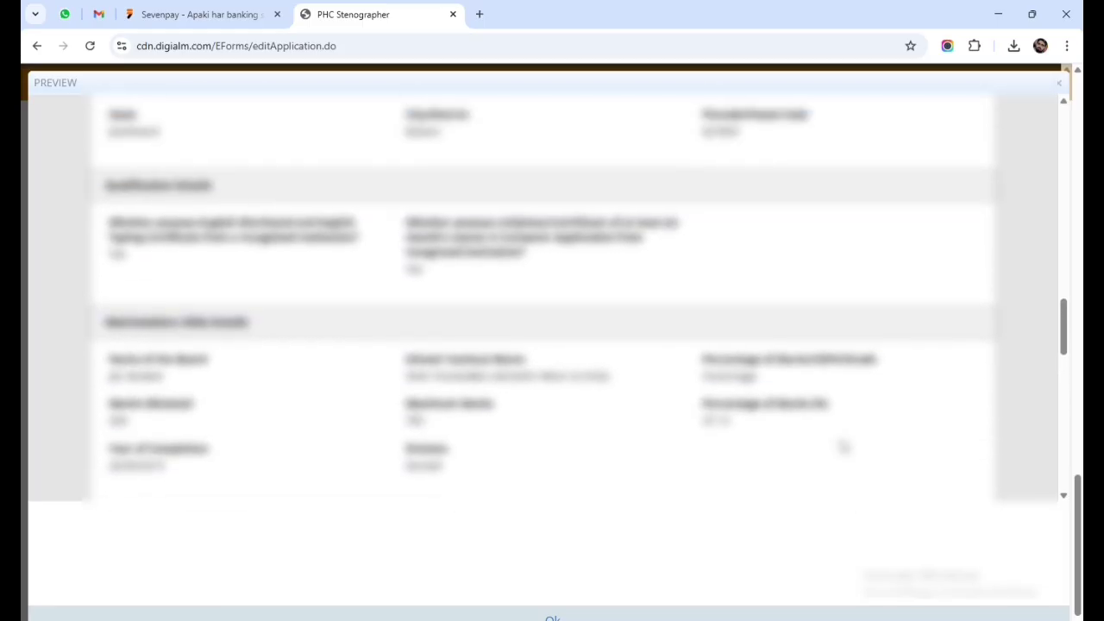
pyautogui.scroll(12, 843, 446)
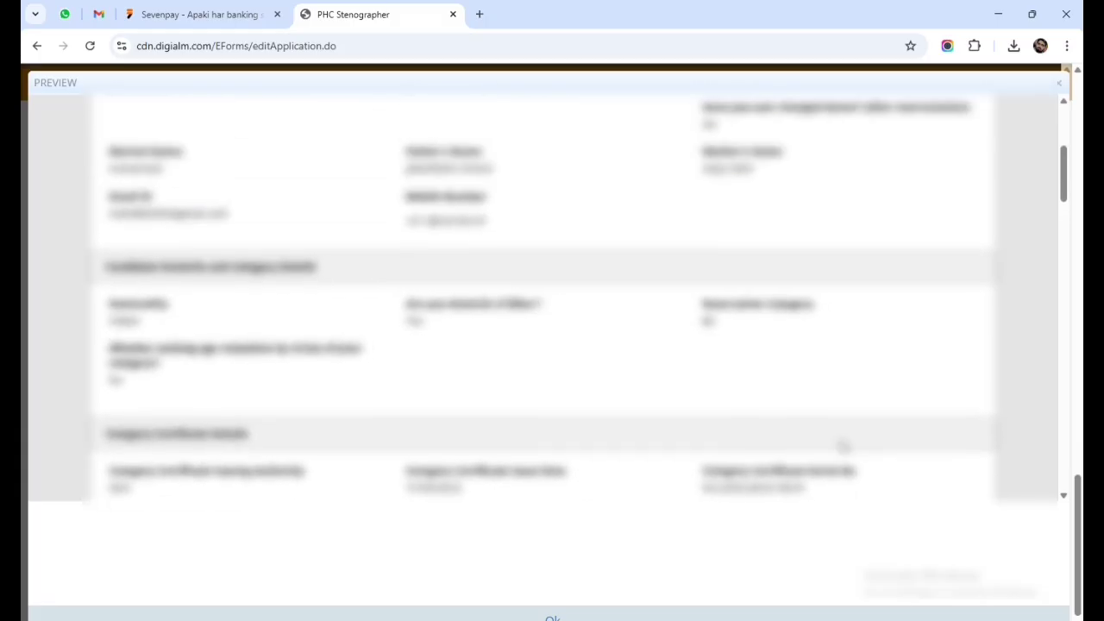
pyautogui.scroll(5, 843, 445)
pyautogui.click(1057, 86)
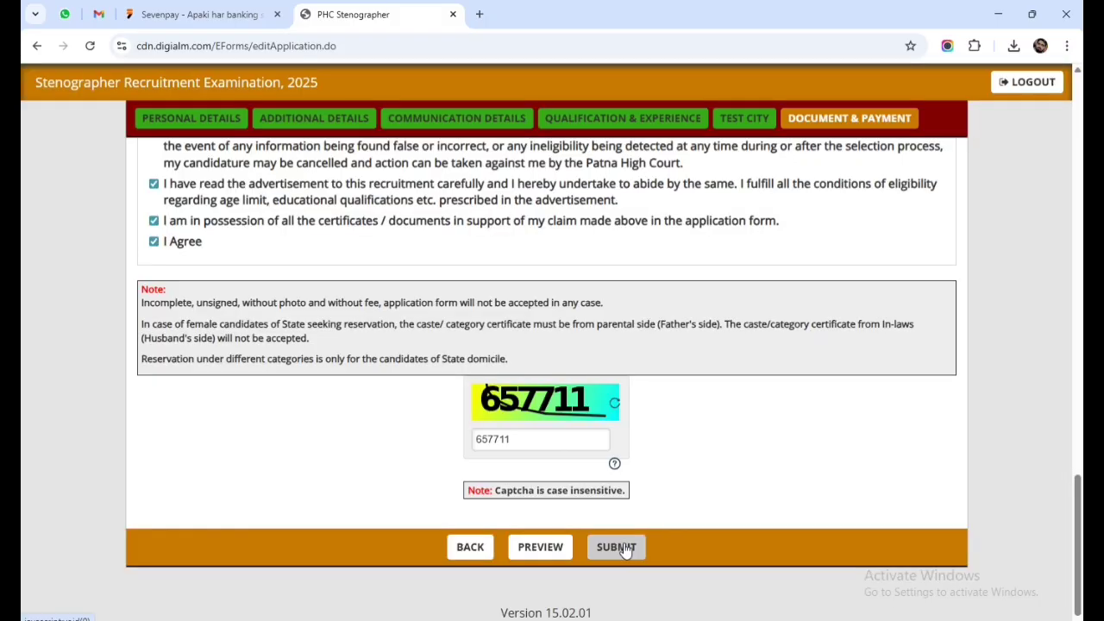
# Submit the application and choose PhonePe under UPI to pay the ₹1100 fee on PayU.
pyautogui.click(626, 550)
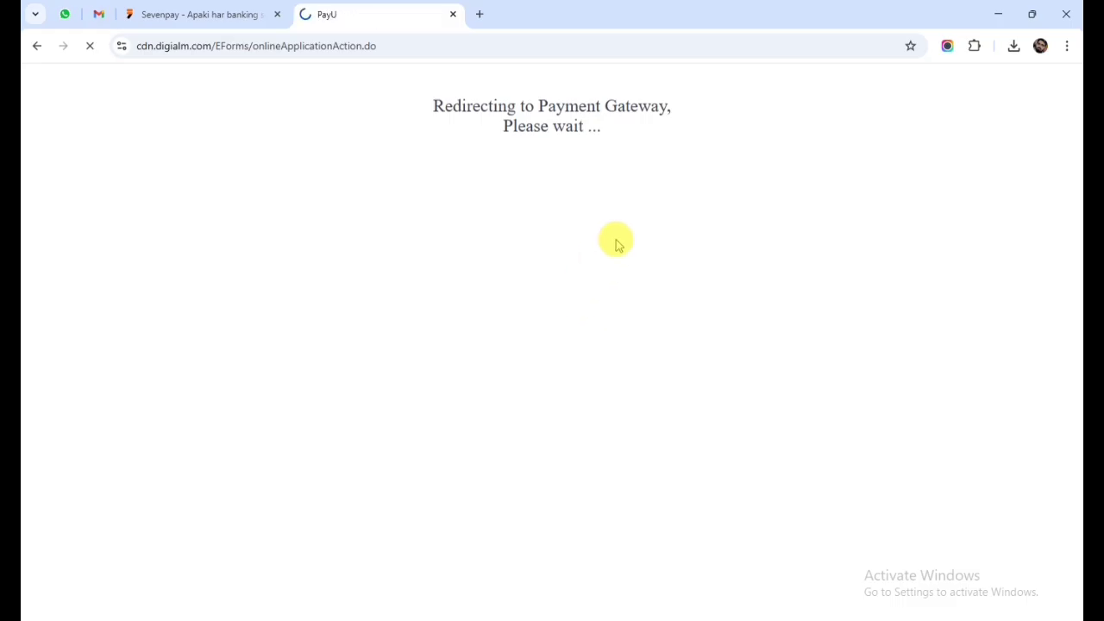
pyautogui.click(633, 240)
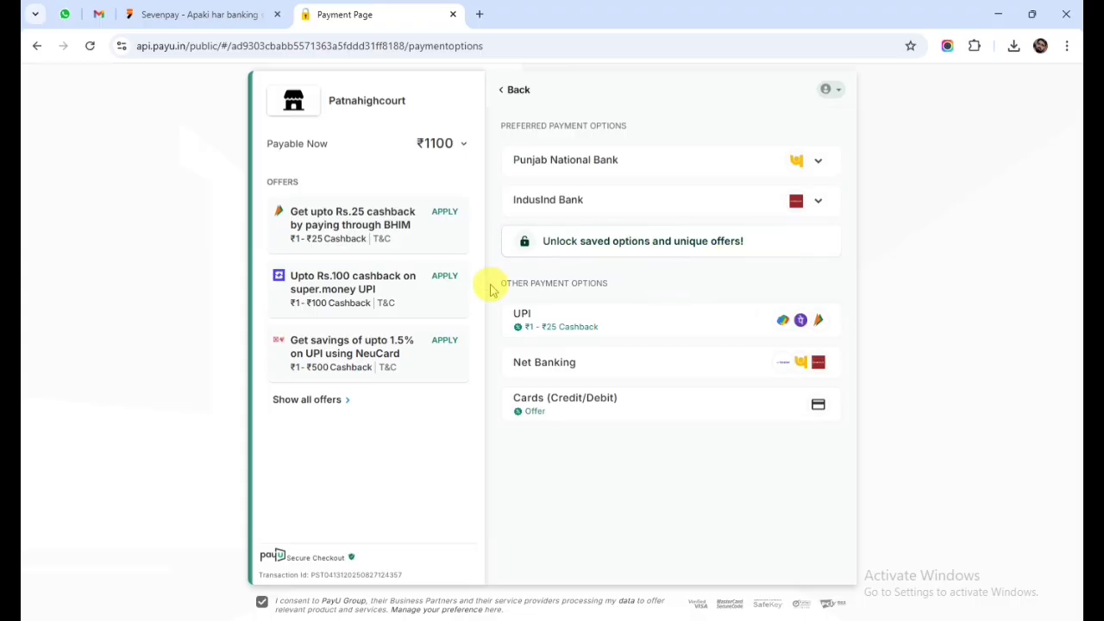
pyautogui.click(550, 323)
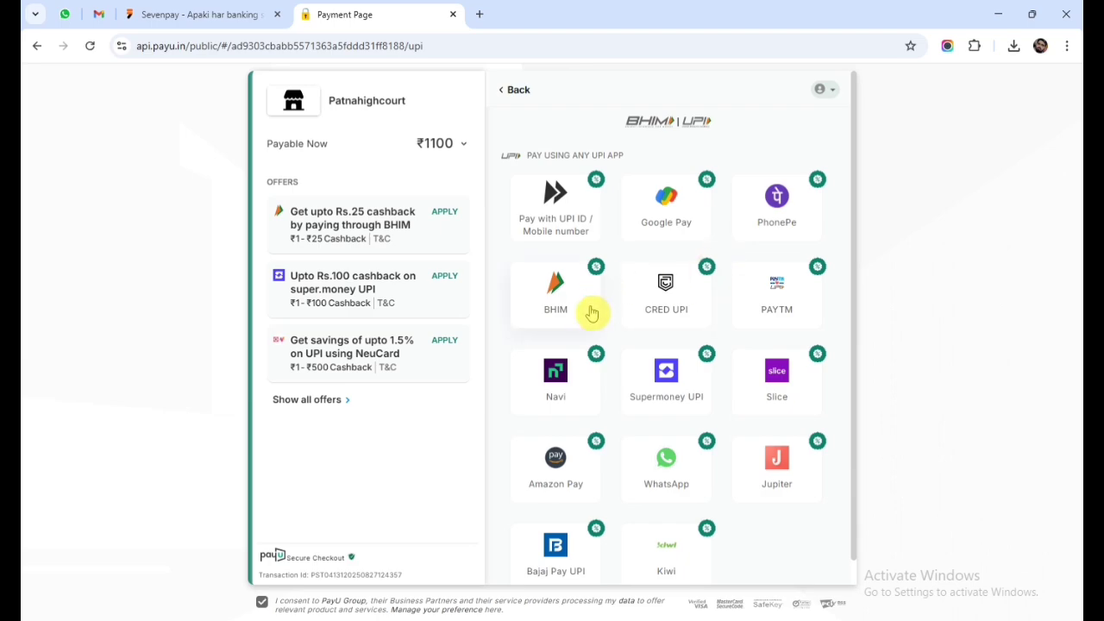
pyautogui.click(783, 219)
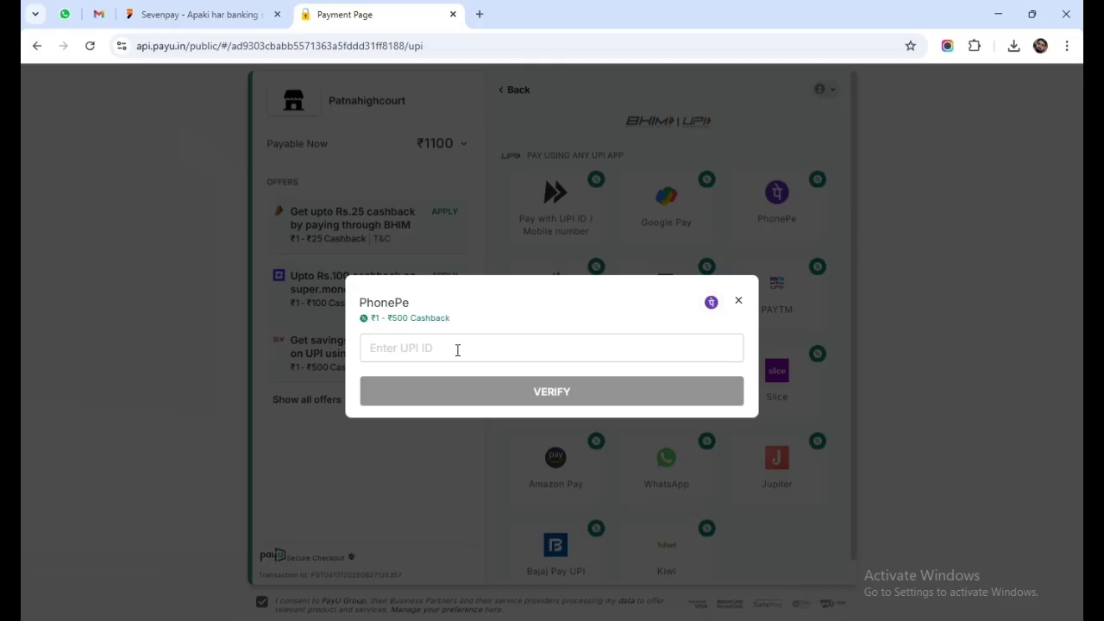
pyautogui.click(457, 349)
pyautogui.write('9')
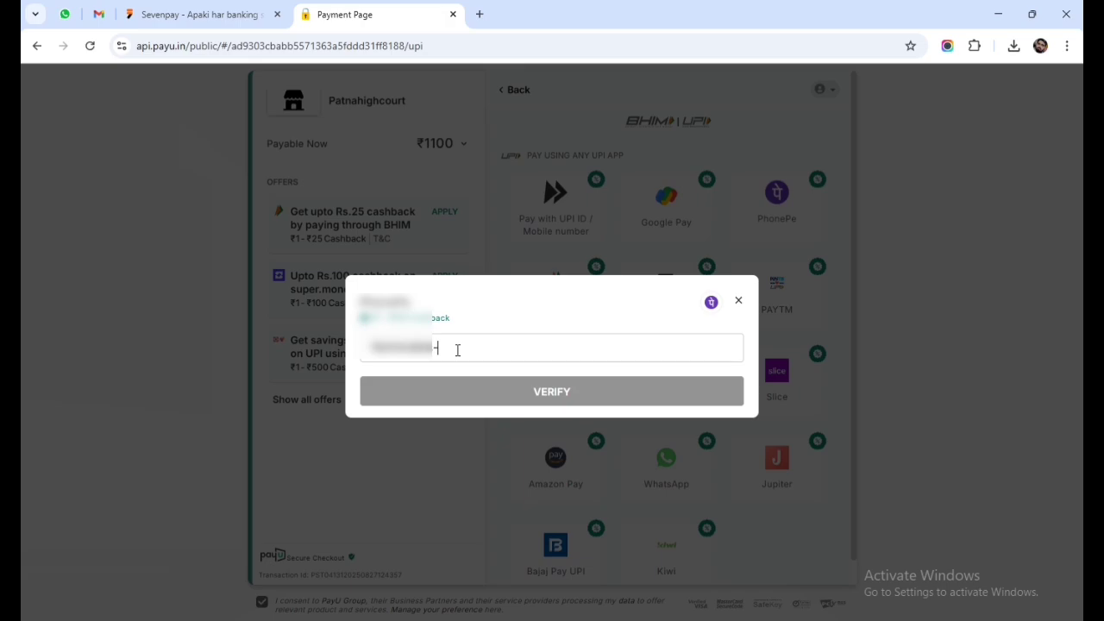
pyautogui.write('@')
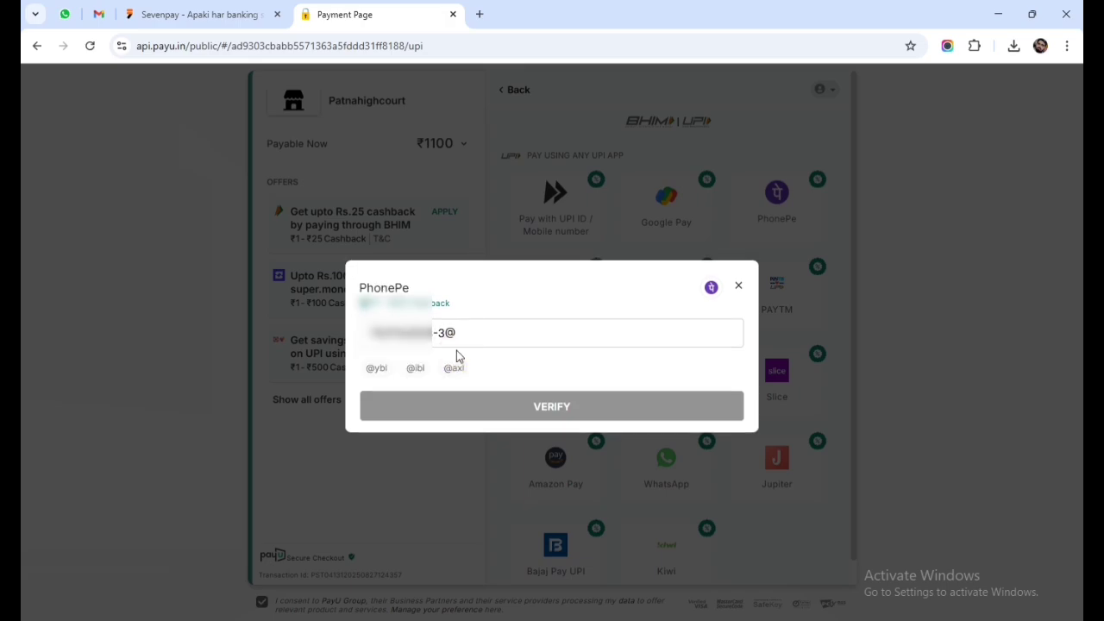
pyautogui.write('ybl')
pyautogui.click(460, 349)
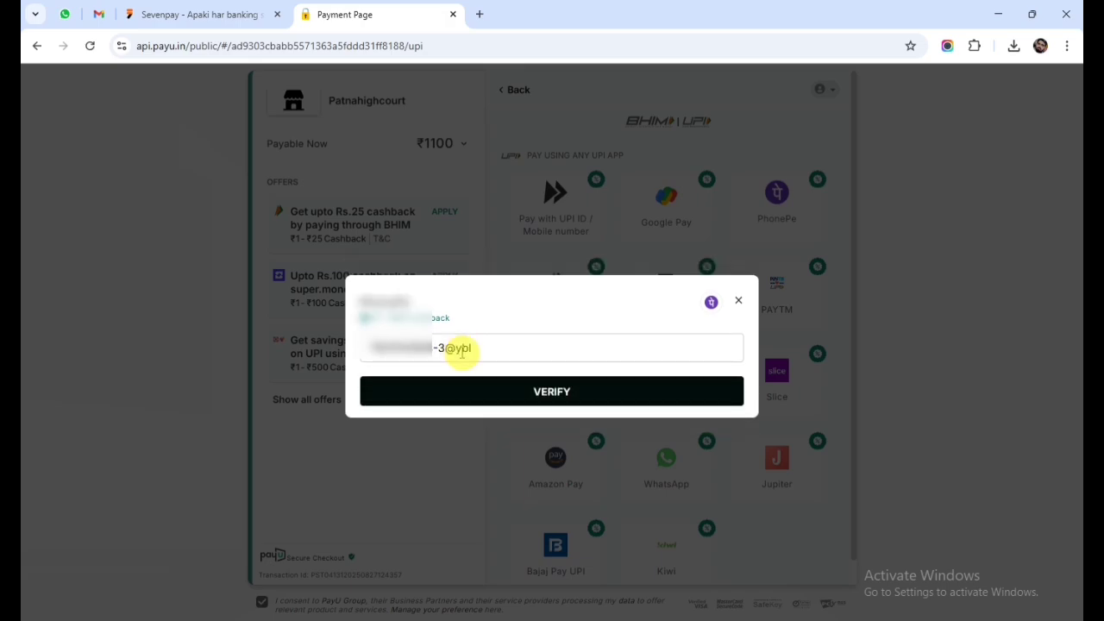
pyautogui.click(500, 392)
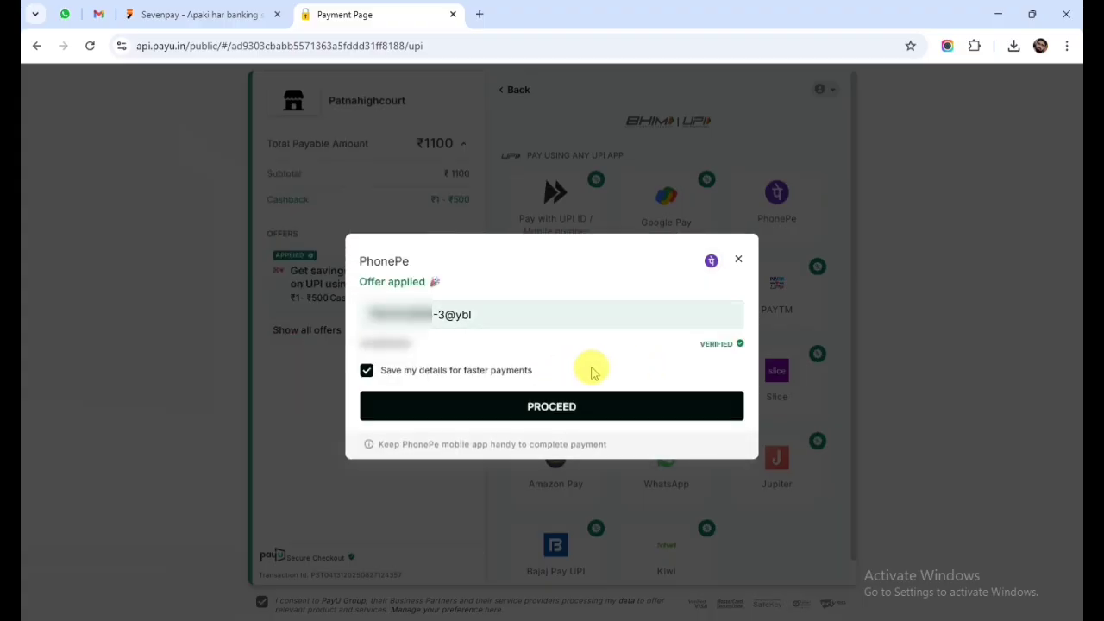
pyautogui.click(536, 405)
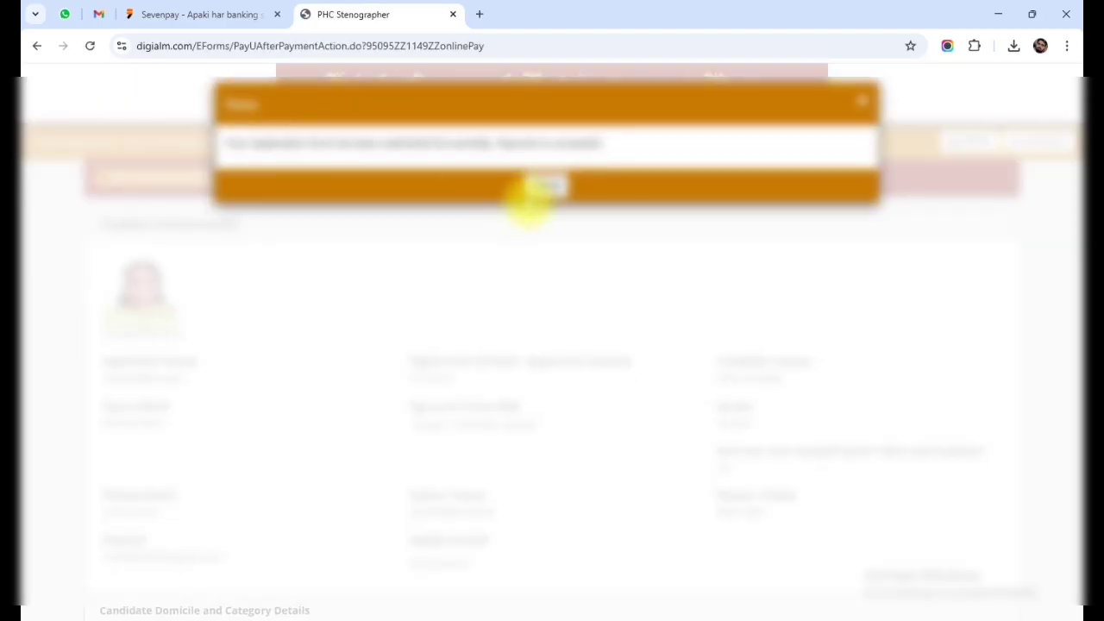
# Dismiss the submission success message and review the submitted application page.
pyautogui.click(541, 186)
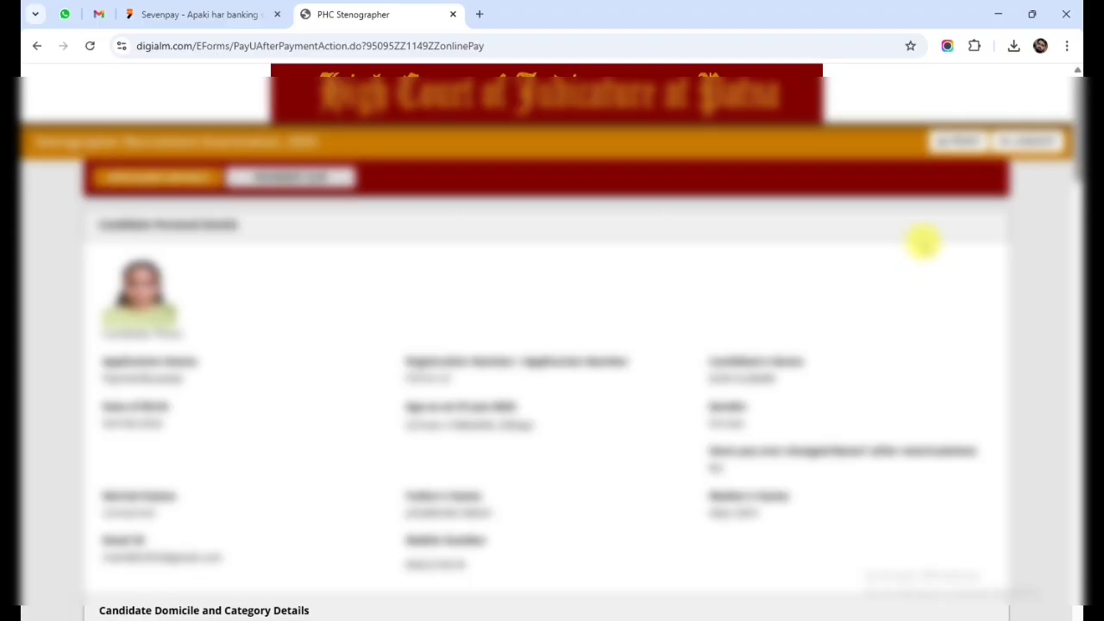
pyautogui.scroll(-15, 857, 413)
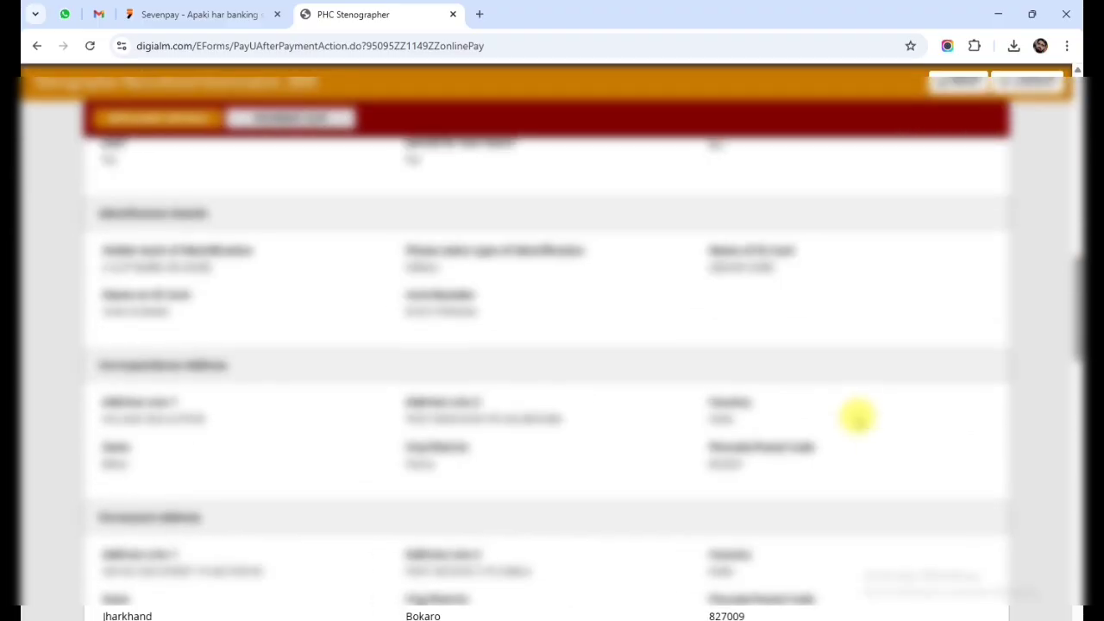
pyautogui.scroll(-10, 857, 416)
pyautogui.scroll(7, 859, 422)
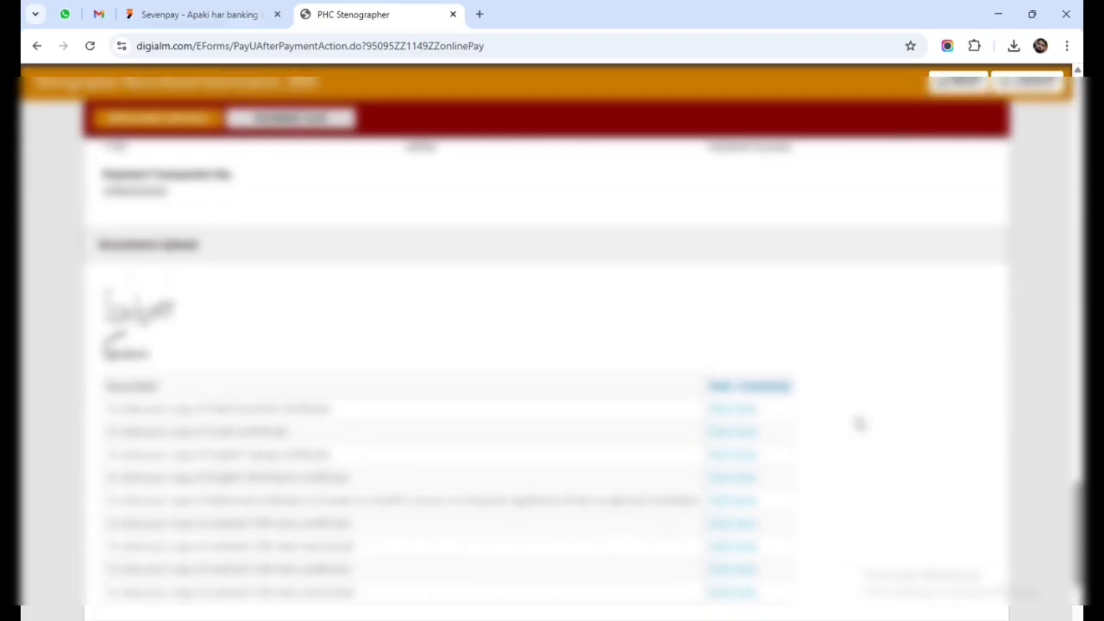
pyautogui.scroll(12, 859, 423)
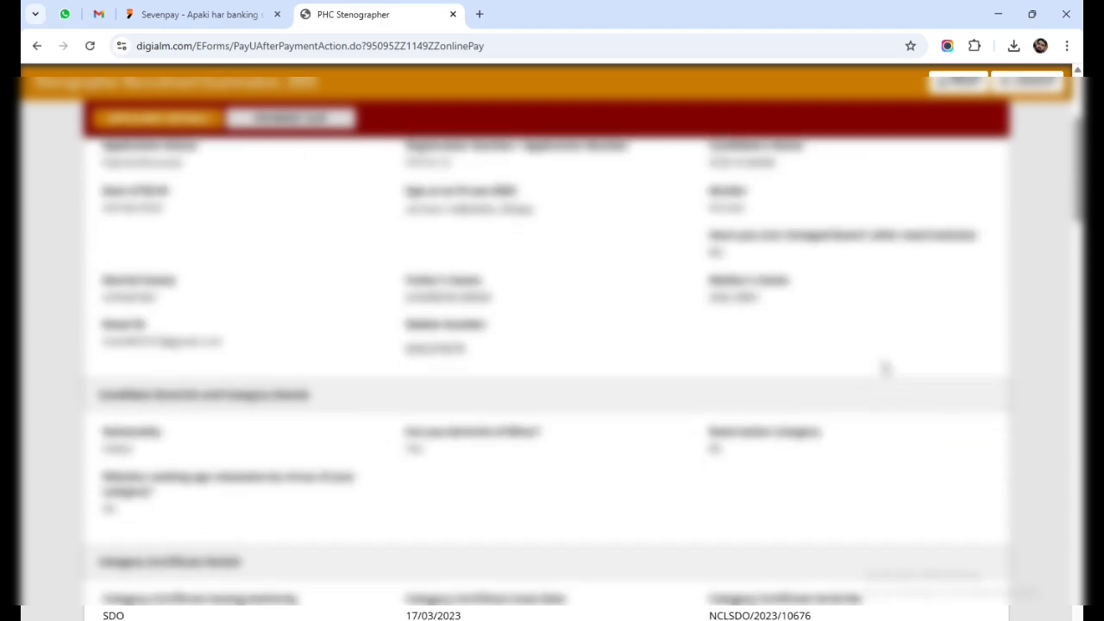
pyautogui.scroll(3, 914, 207)
# Print the application form as a PDF and save it into a Desktop folder.
pyautogui.click(949, 141)
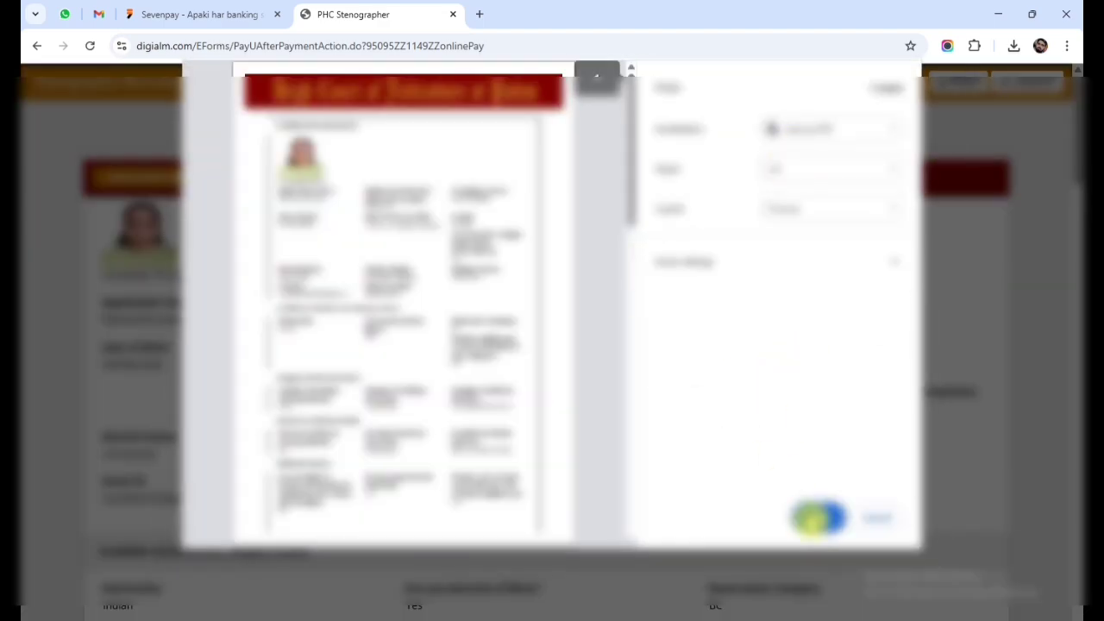
pyautogui.click(818, 518)
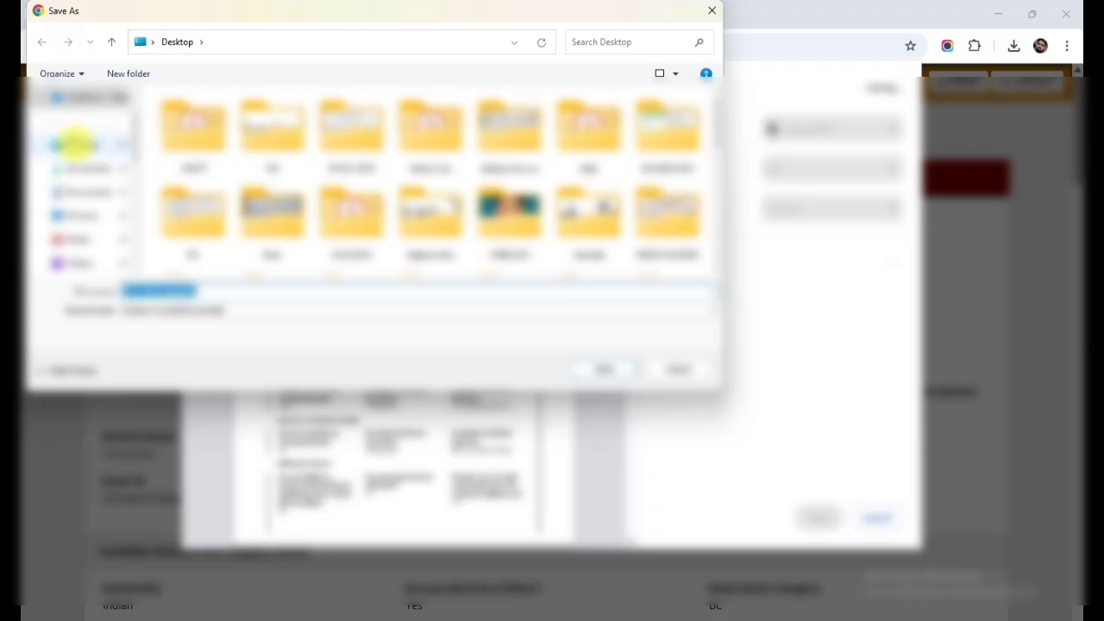
pyautogui.scroll(-2, 465, 226)
pyautogui.scroll(-2, 431, 222)
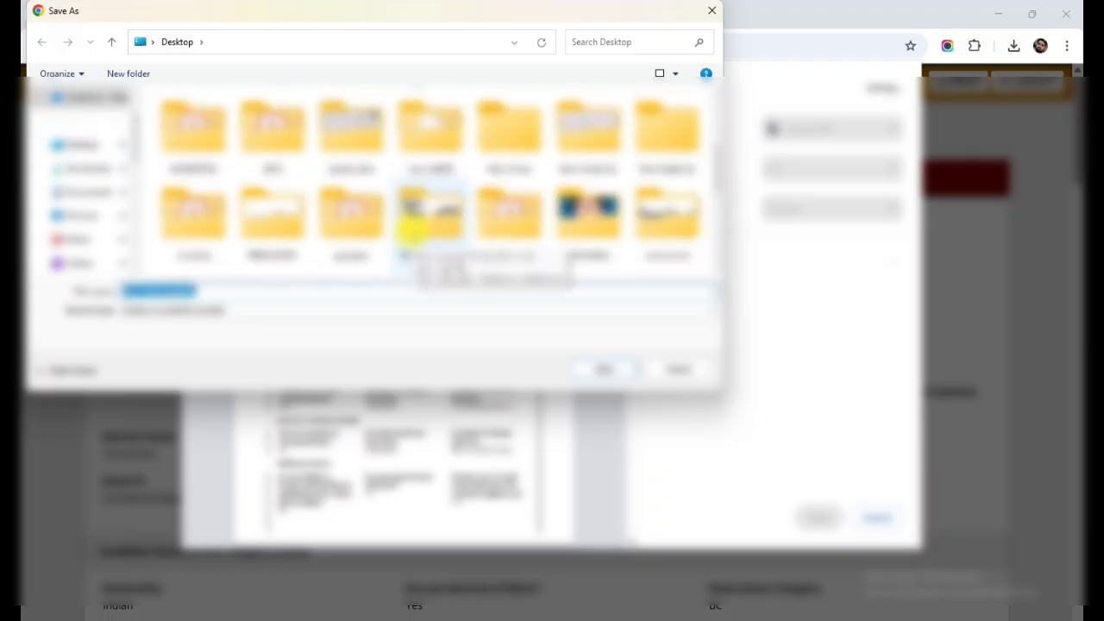
pyautogui.click(431, 220)
pyautogui.press('Right')
pyautogui.press('Right')
pyautogui.press('Right')
pyautogui.press('Right')
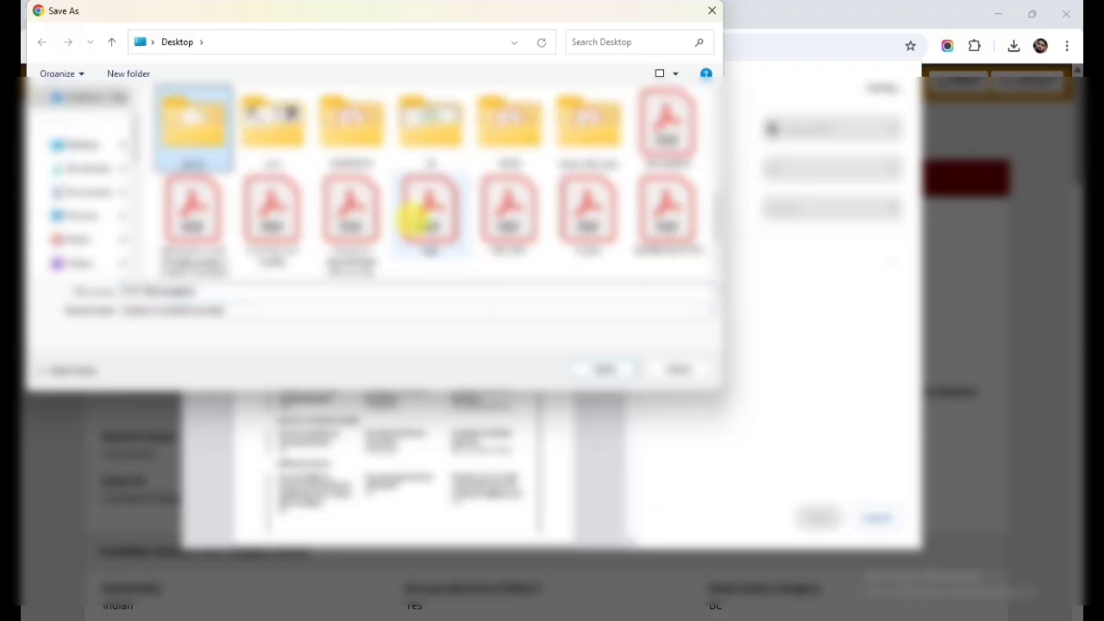
pyautogui.doubleClick(272, 128)
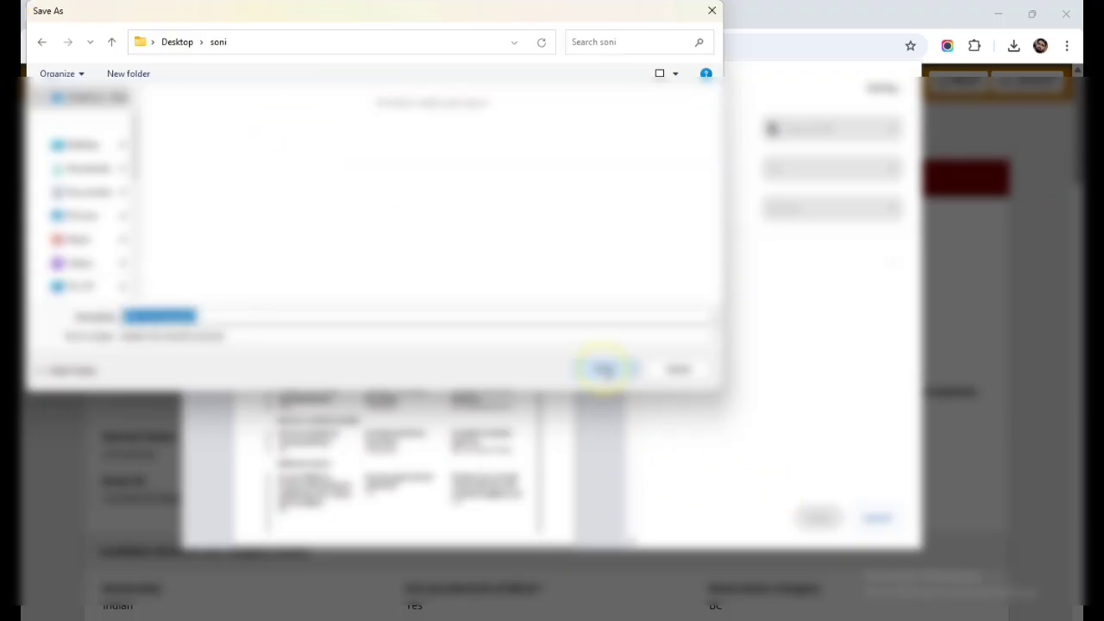
pyautogui.click(606, 373)
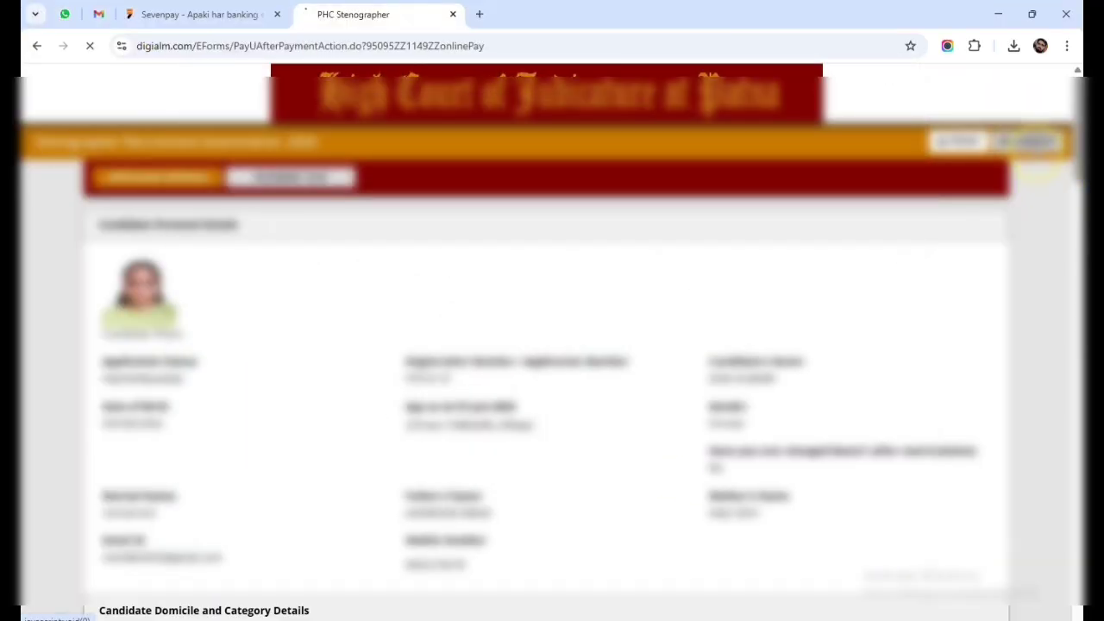